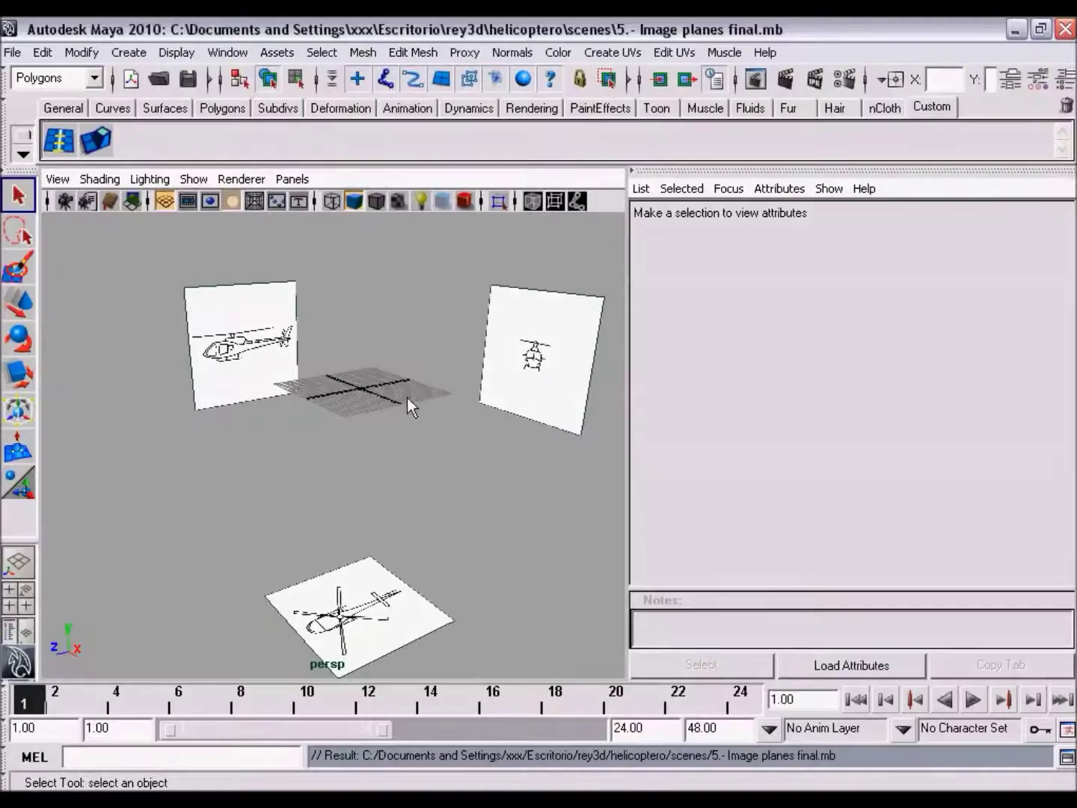
# - Tumble the perspective view of the helicopter image-planes scene
pyautogui.moveTo(407, 397)
pyautogui.keyDown('alt'); pyautogui.mouseDown()
pyautogui.moveTo(328, 405)
pyautogui.moveTo(427, 384)
pyautogui.moveTo(374, 386)
pyautogui.moveTo(413, 426)
pyautogui.moveTo(478, 386)
pyautogui.moveTo(569, 379)
pyautogui.moveTo(413, 408)
pyautogui.moveTo(442, 385)
pyautogui.moveTo(410, 385)
pyautogui.moveTo(420, 389)
pyautogui.mouseUp(); pyautogui.keyUp('alt')
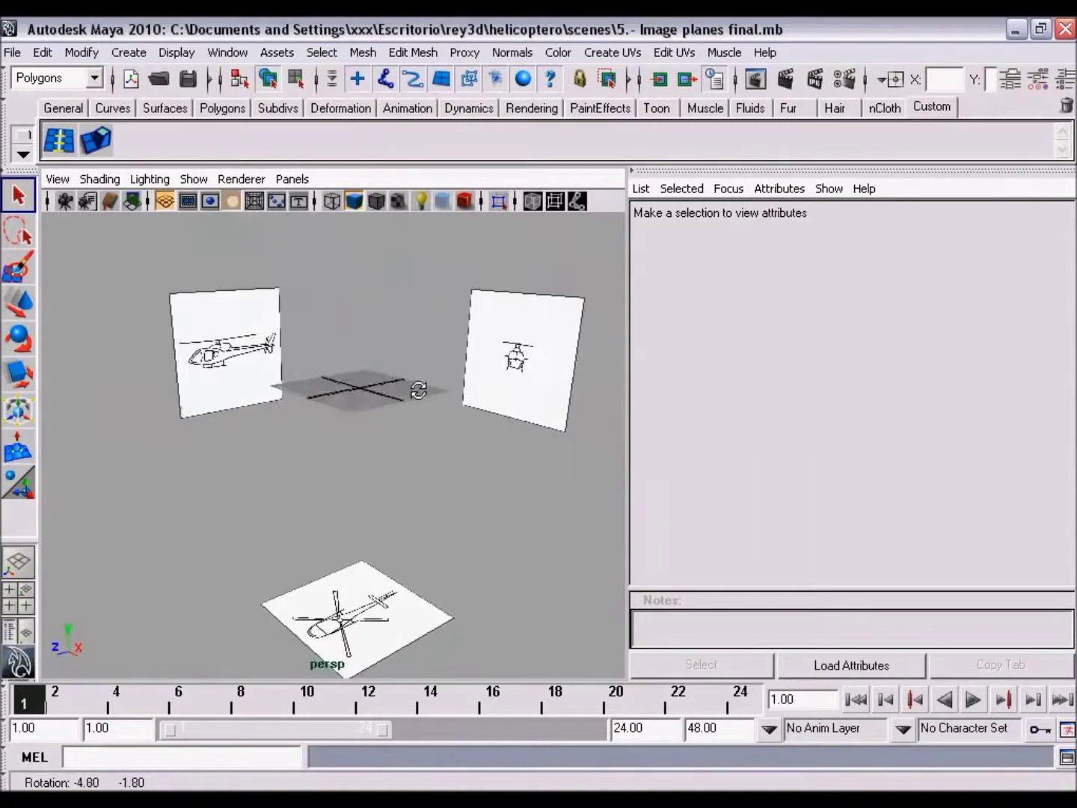
# - Show the Channel Box and orbit, dolly and pan the perspective view around the reference planes
pyautogui.click(1067, 79)
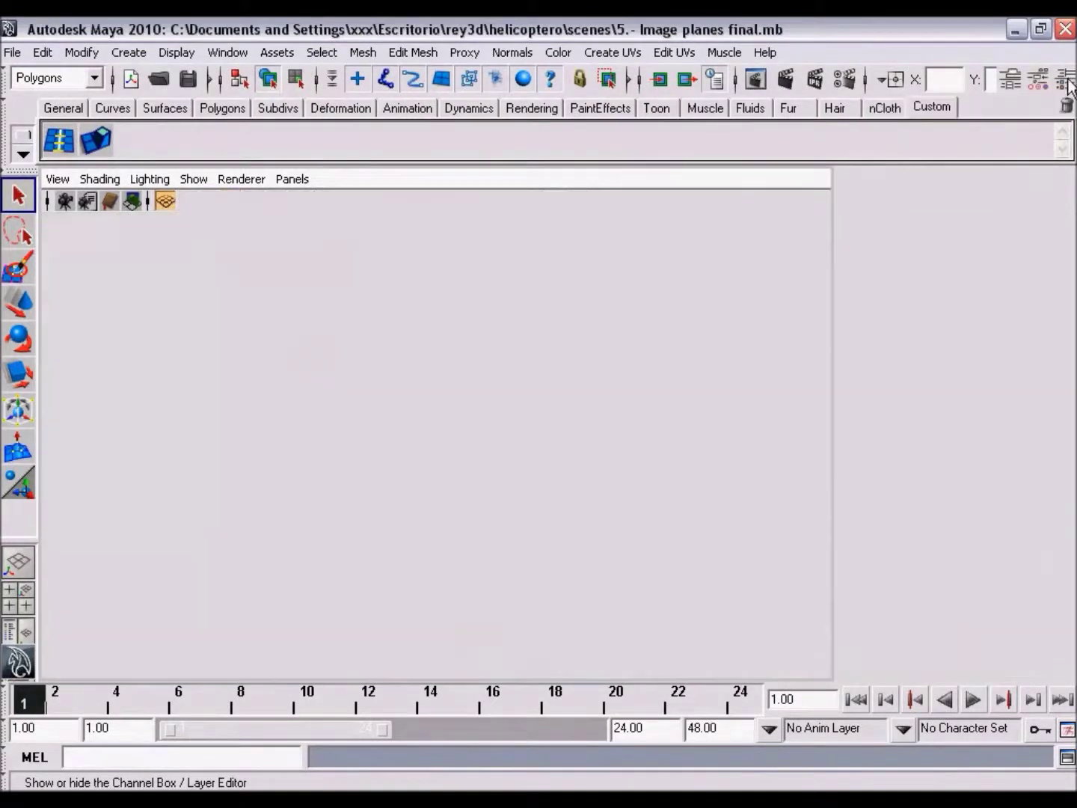
pyautogui.moveTo(450, 434)
pyautogui.keyDown('alt'); pyautogui.mouseDown()
pyautogui.moveTo(599, 437)
pyautogui.moveTo(390, 435)
pyautogui.moveTo(516, 421)
pyautogui.moveTo(457, 434)
pyautogui.mouseUp(); pyautogui.keyUp('alt')
pyautogui.click(1067, 79)
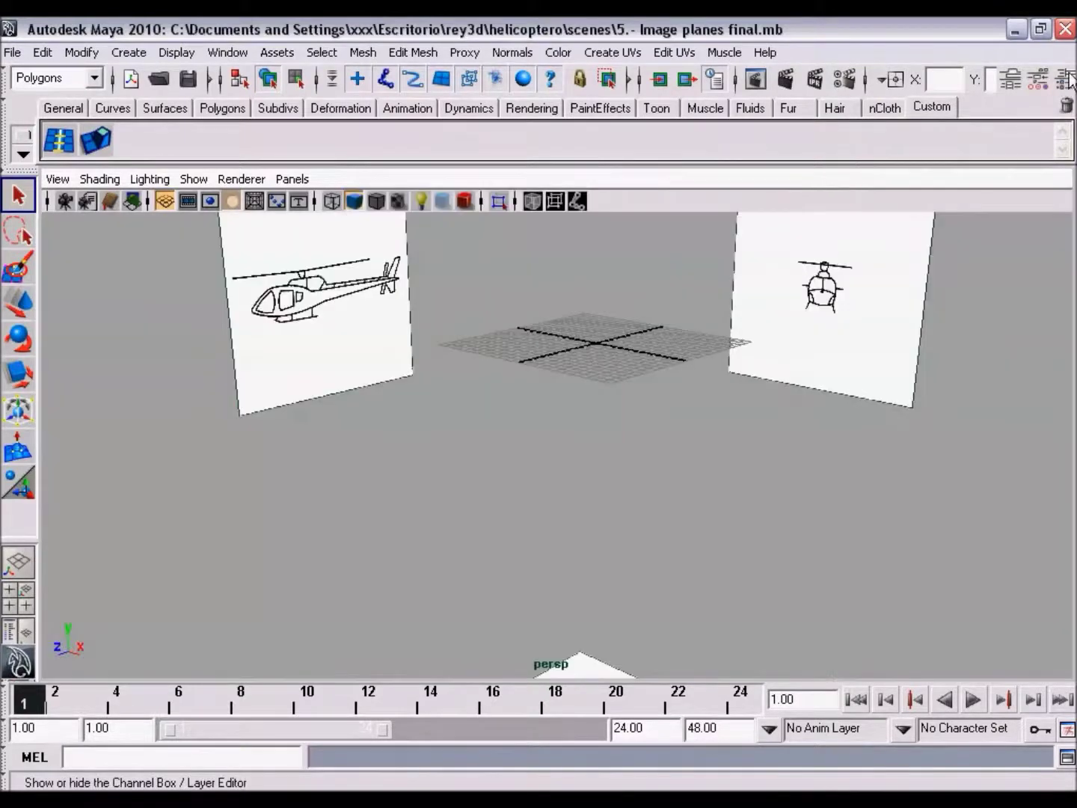
pyautogui.click(1066, 79)
pyautogui.moveTo(532, 485)
pyautogui.keyDown('alt'); pyautogui.mouseDown()
pyautogui.moveTo(439, 433)
pyautogui.moveTo(499, 436)
pyautogui.mouseUp(); pyautogui.keyUp('alt')
pyautogui.moveTo(499, 435)
pyautogui.keyDown('alt'); pyautogui.mouseDown(button='right')
pyautogui.moveTo(440, 440)
pyautogui.moveTo(512, 459)
pyautogui.mouseUp(button='right'); pyautogui.keyUp('alt')
pyautogui.moveTo(513, 459)
pyautogui.keyDown('alt'); pyautogui.mouseDown()
pyautogui.moveTo(421, 488)
pyautogui.moveTo(569, 466)
pyautogui.moveTo(481, 430)
pyautogui.moveTo(537, 452)
pyautogui.moveTo(447, 449)
pyautogui.moveTo(531, 449)
pyautogui.moveTo(482, 441)
pyautogui.mouseUp(); pyautogui.keyUp('alt')
pyautogui.keyDown('alt'); pyautogui.moveTo(482, 441); pyautogui.dragTo(465, 415, button='middle'); pyautogui.keyUp('alt')
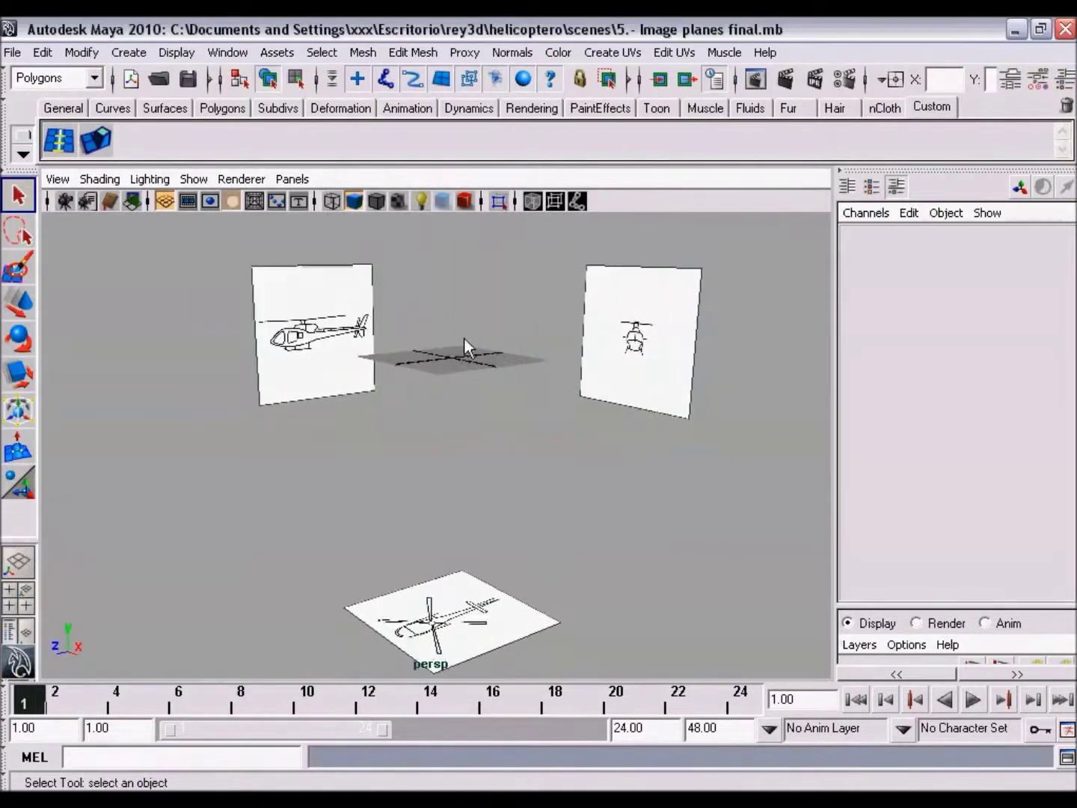
# - Orbit around the planes and marquee-select the front reference image plane
pyautogui.moveTo(465, 379)
pyautogui.keyDown('alt'); pyautogui.mouseDown()
pyautogui.moveTo(453, 374)
pyautogui.moveTo(476, 380)
pyautogui.mouseUp(); pyautogui.keyUp('alt')
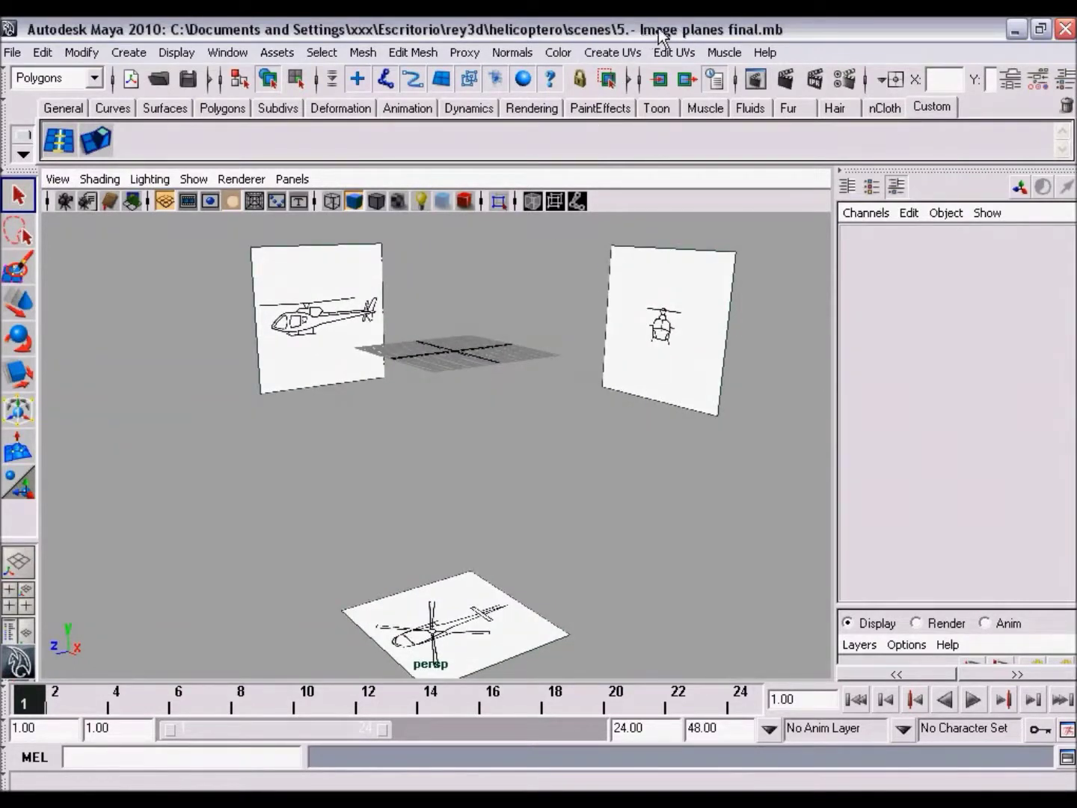
pyautogui.moveTo(427, 524)
pyautogui.keyDown('alt'); pyautogui.mouseDown()
pyautogui.moveTo(437, 454)
pyautogui.moveTo(543, 445)
pyautogui.moveTo(511, 443)
pyautogui.moveTo(532, 371)
pyautogui.mouseUp(); pyautogui.keyUp('alt')
pyautogui.moveTo(455, 361)
pyautogui.keyDown('alt'); pyautogui.mouseDown()
pyautogui.moveTo(507, 409)
pyautogui.moveTo(529, 408)
pyautogui.moveTo(416, 396)
pyautogui.moveTo(481, 393)
pyautogui.mouseUp(); pyautogui.keyUp('alt')
pyautogui.moveTo(482, 393)
pyautogui.keyDown('alt'); pyautogui.mouseDown(button='middle')
pyautogui.moveTo(512, 408)
pyautogui.moveTo(478, 386)
pyautogui.mouseUp(button='middle'); pyautogui.keyUp('alt')
pyautogui.keyDown('alt'); pyautogui.moveTo(477, 386); pyautogui.dragTo(527, 395); pyautogui.keyUp('alt')
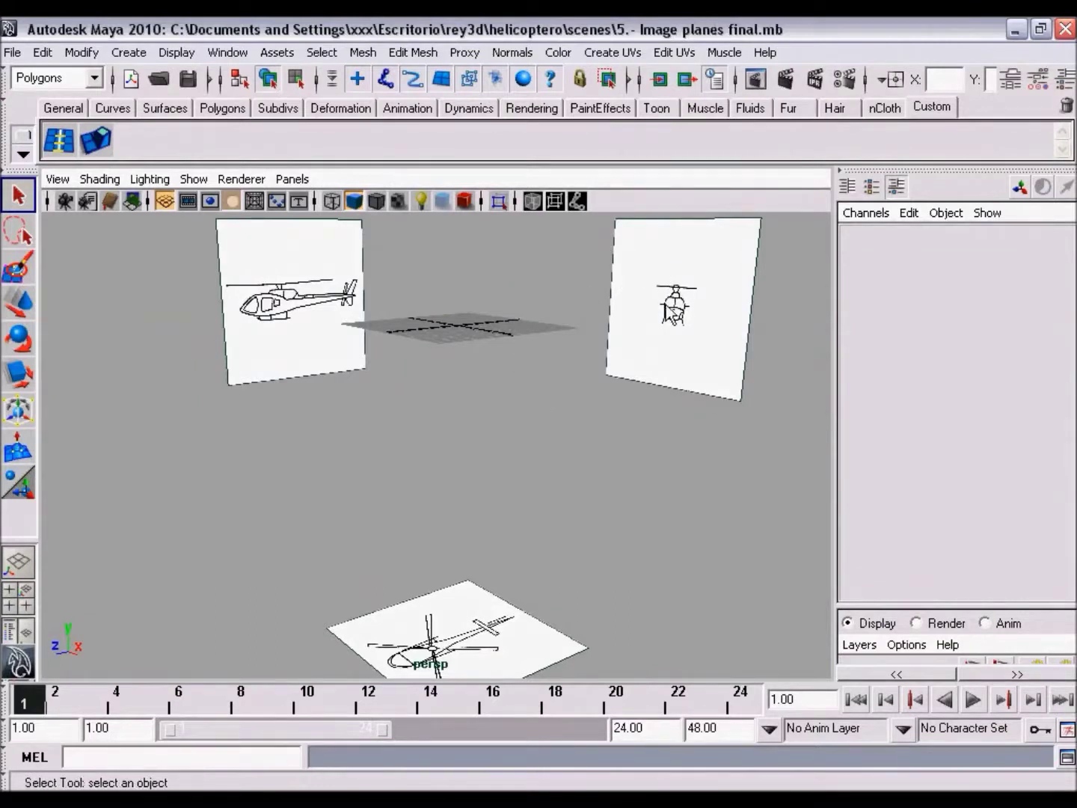
pyautogui.moveTo(580, 437)
pyautogui.keyDown('alt'); pyautogui.mouseDown()
pyautogui.moveTo(548, 436)
pyautogui.moveTo(586, 436)
pyautogui.mouseUp(); pyautogui.keyUp('alt')
pyautogui.moveTo(605, 274); pyautogui.dragTo(630, 437)
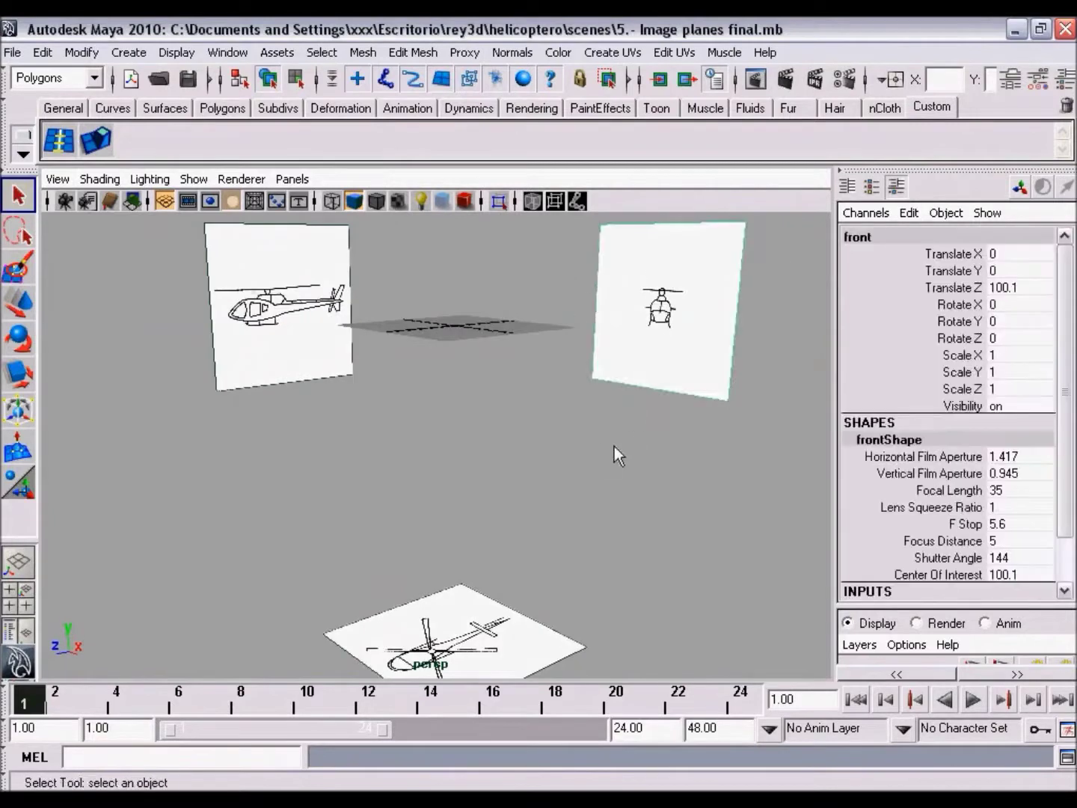
# - Open the front image plane's Attribute Editor and read its helicoptero frente.jpg Image Name
pyautogui.click(1010, 79)
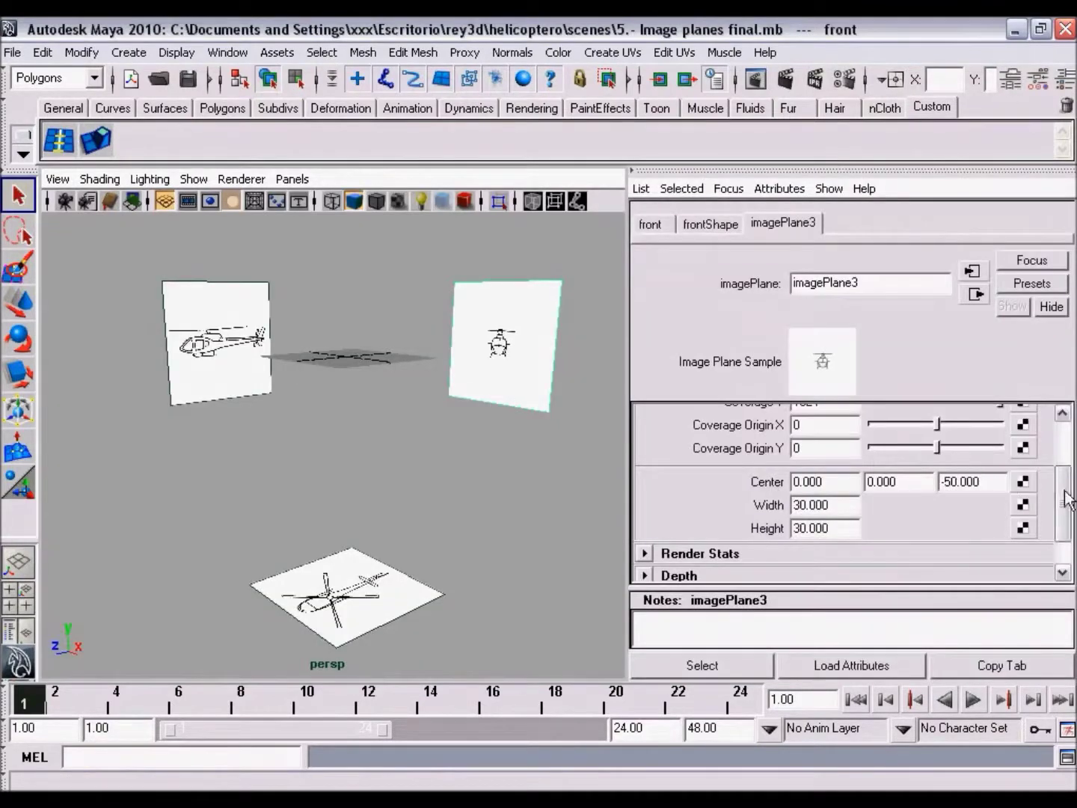
pyautogui.moveTo(1067, 497); pyautogui.dragTo(1068, 428)
pyautogui.click(793, 419)
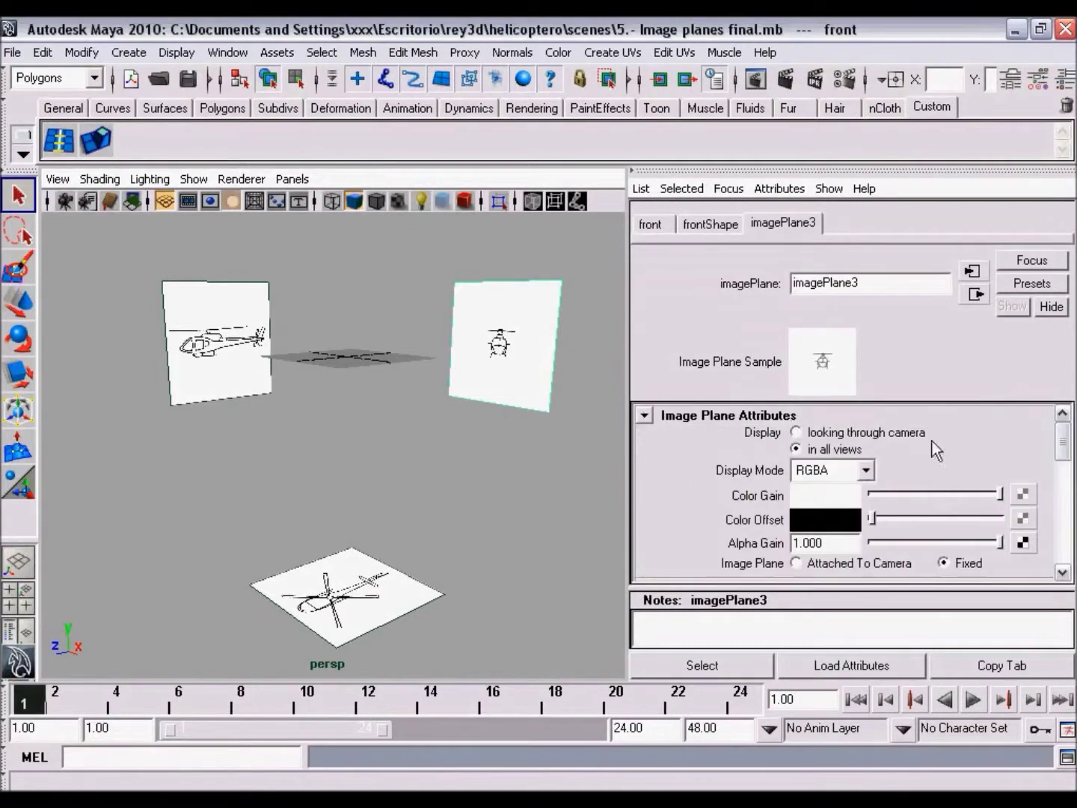
pyautogui.scroll(-3, 1039, 454)
pyautogui.scroll(-2, 1047, 464)
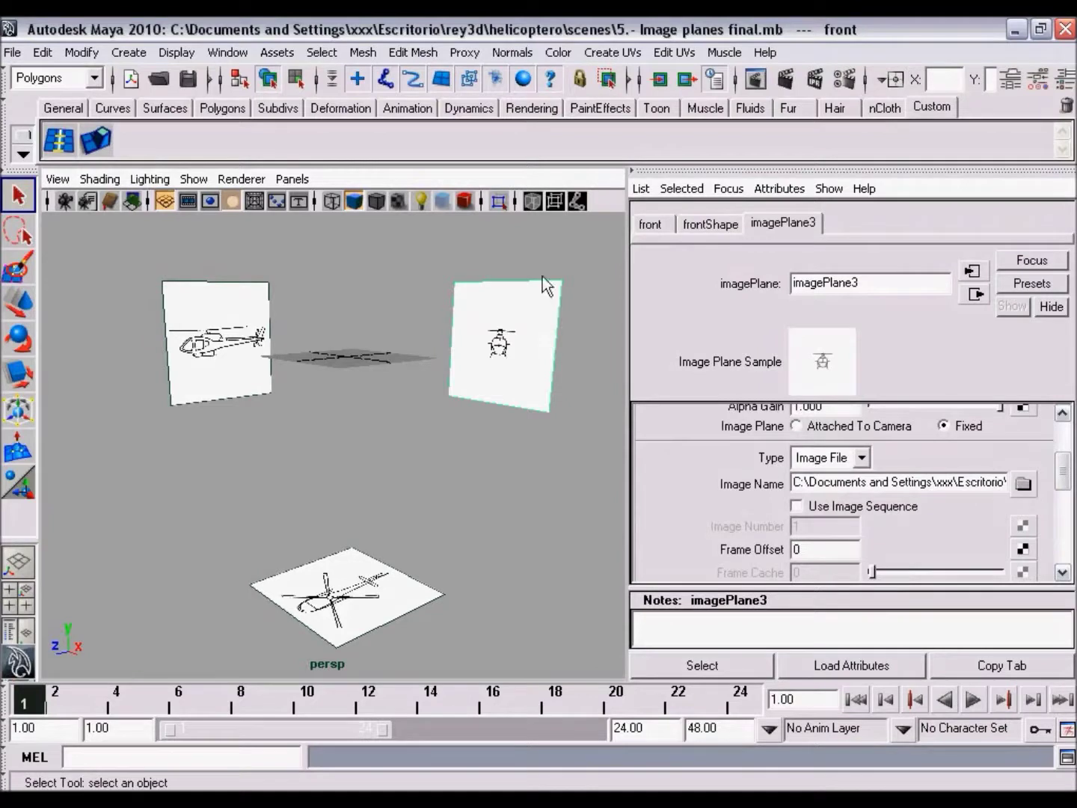
pyautogui.moveTo(829, 482)
pyautogui.mouseDown()
pyautogui.moveTo(1032, 481)
pyautogui.moveTo(905, 482)
pyautogui.mouseUp()
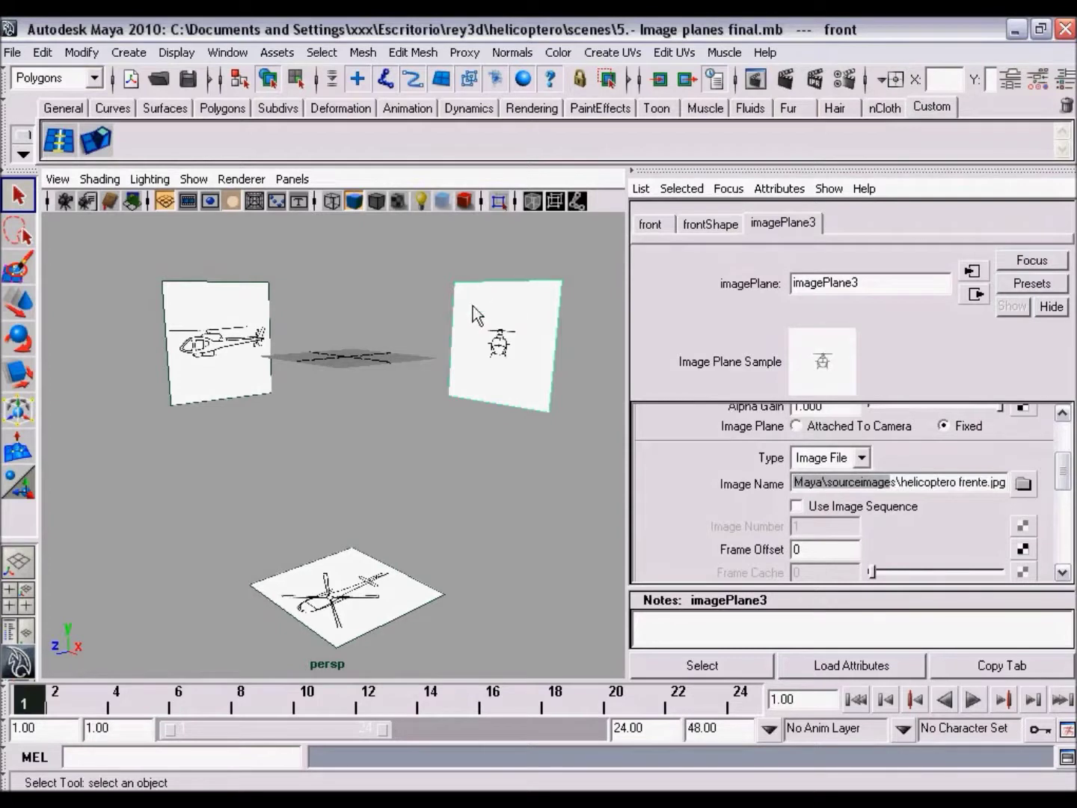
# - Reselect the front image plane, browse for its image file, then cancel the Open dialog
pyautogui.click(452, 266)
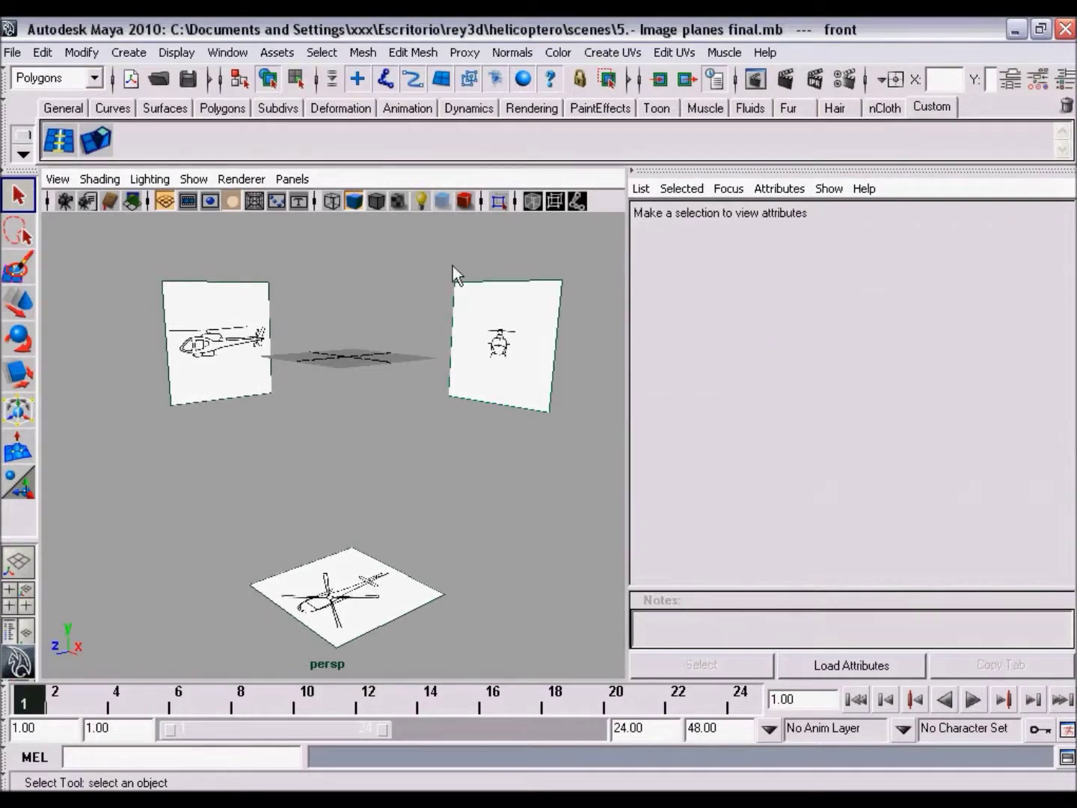
pyautogui.moveTo(522, 301); pyautogui.dragTo(523, 303)
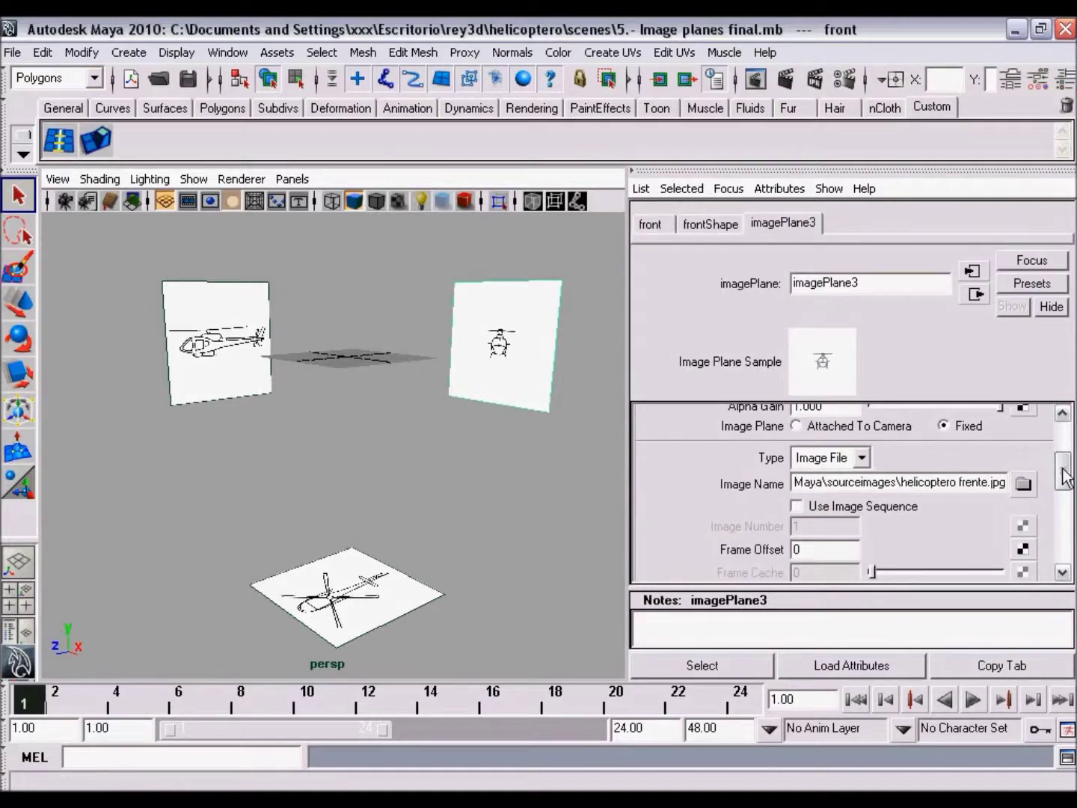
pyautogui.moveTo(1063, 475); pyautogui.dragTo(1062, 439)
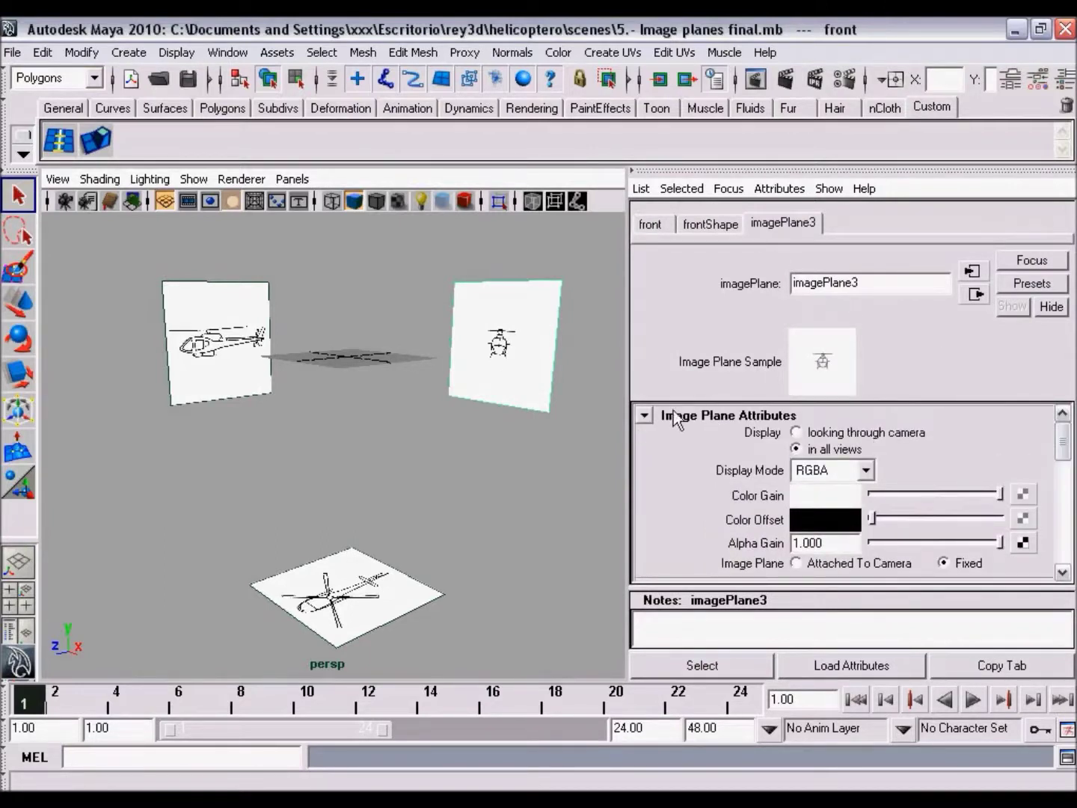
pyautogui.moveTo(1060, 445); pyautogui.dragTo(1061, 474)
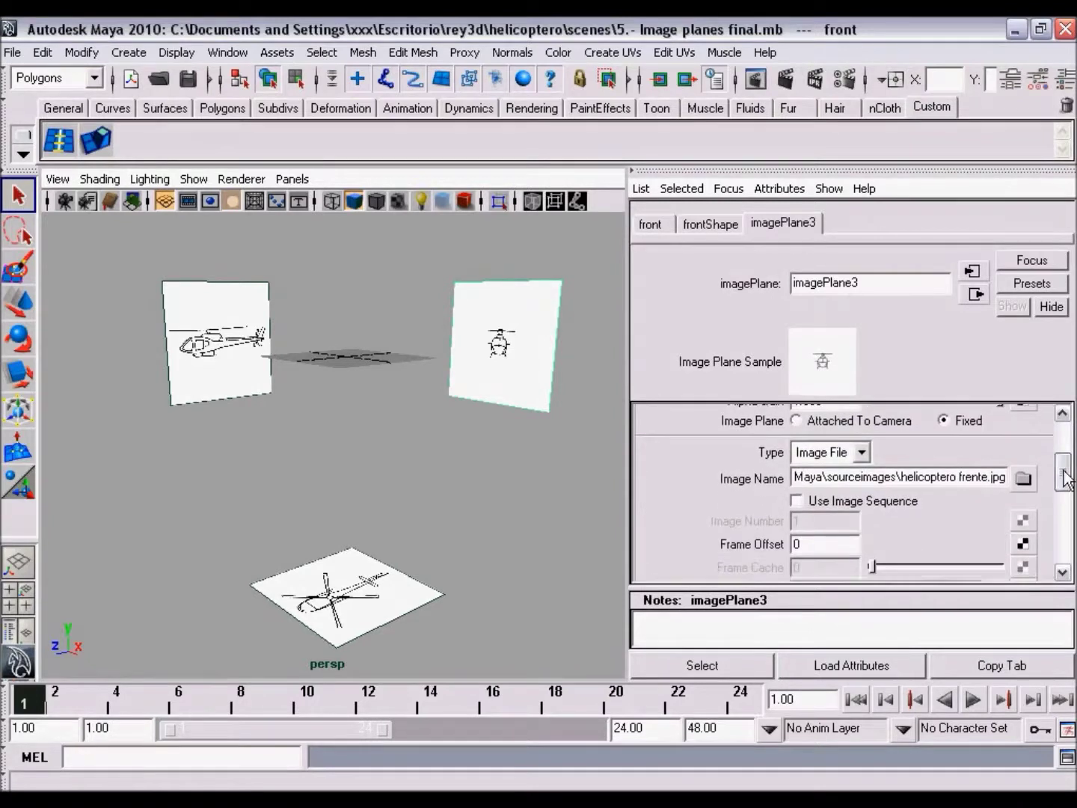
pyautogui.click(1023, 478)
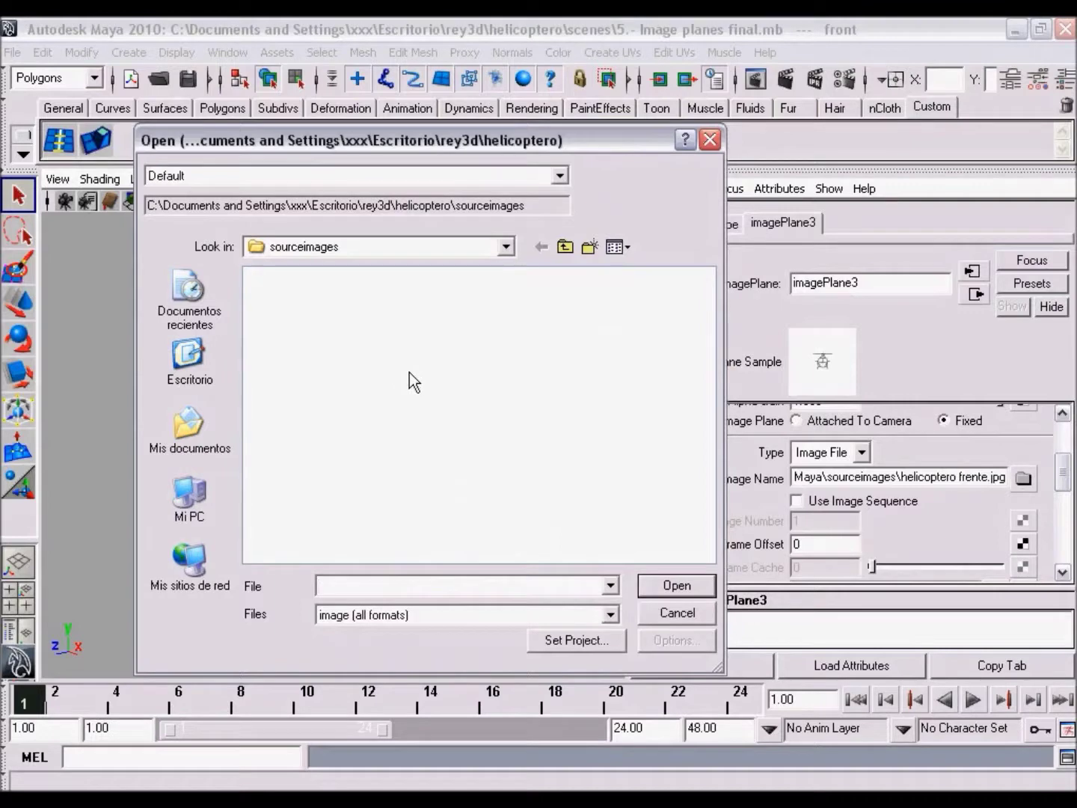
pyautogui.click(710, 139)
pyautogui.moveTo(423, 440)
pyautogui.keyDown('alt'); pyautogui.mouseDown()
pyautogui.moveTo(373, 447)
pyautogui.moveTo(392, 291)
pyautogui.mouseUp(); pyautogui.keyUp('alt')
pyautogui.moveTo(398, 352)
pyautogui.keyDown('alt'); pyautogui.mouseDown()
pyautogui.moveTo(371, 470)
pyautogui.moveTo(418, 441)
pyautogui.mouseUp(); pyautogui.keyUp('alt')
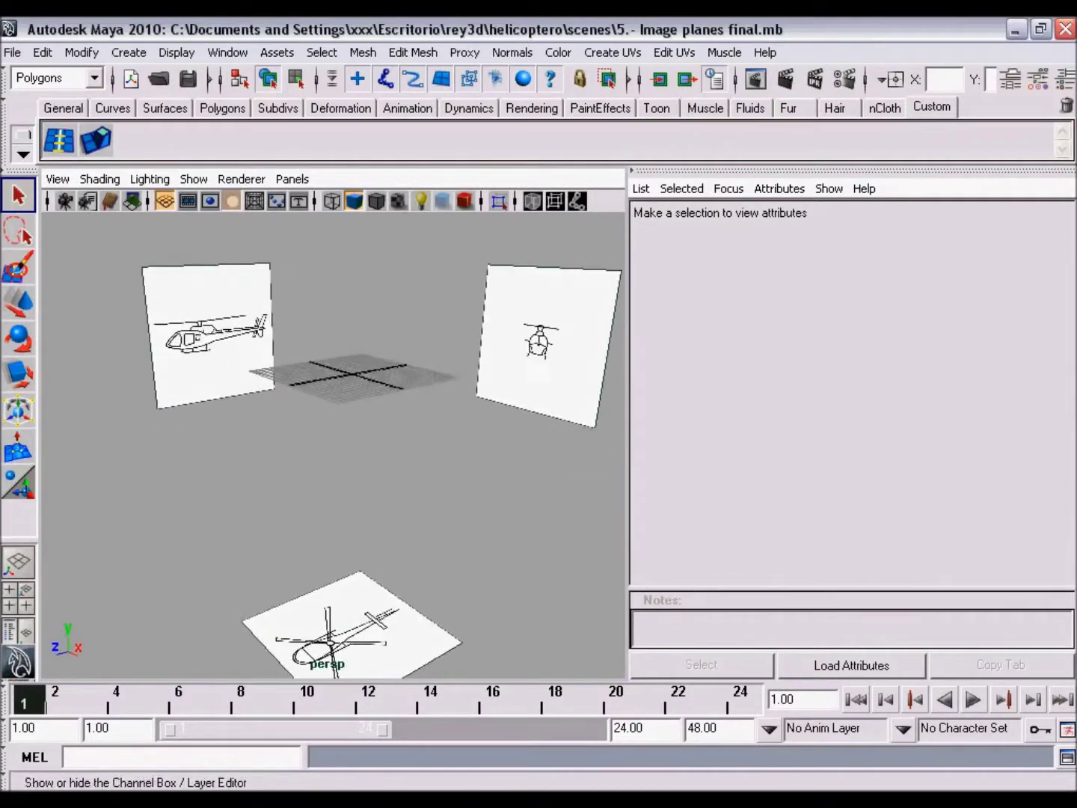
# - Create a polygon cube, pCube1, from the hotbox Polygon Primitives menu
pyautogui.click(1069, 82)
pyautogui.press('space')
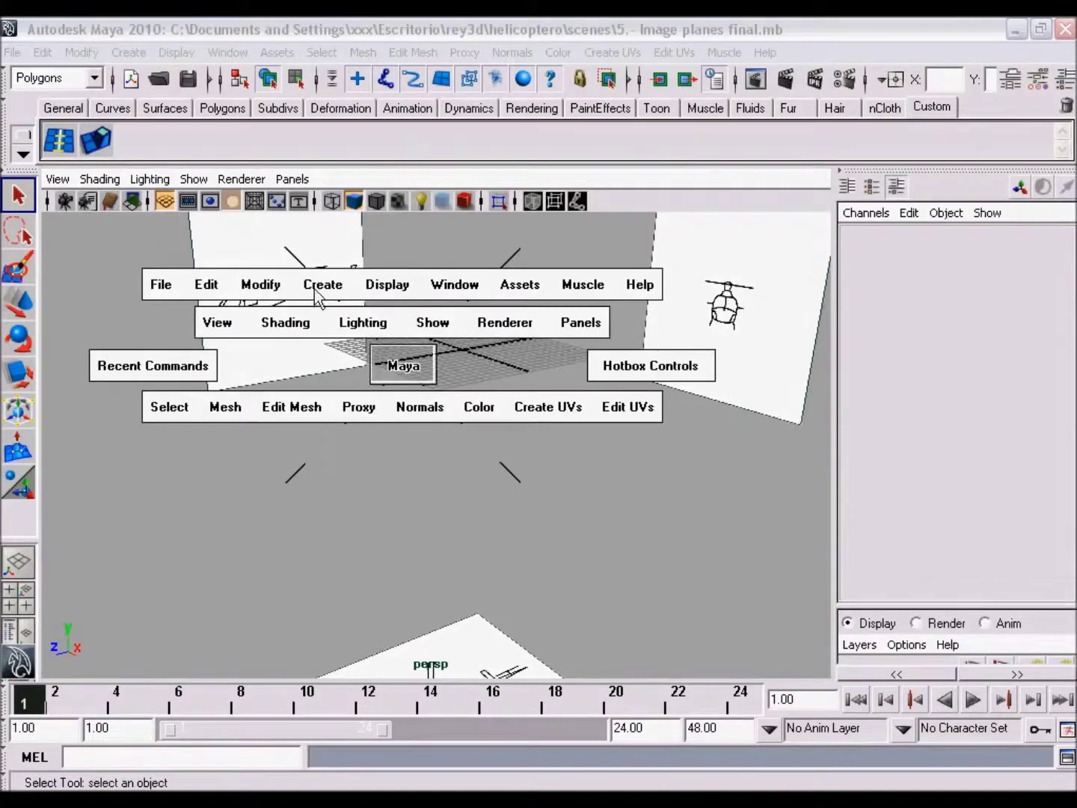
pyautogui.click(314, 289)
pyautogui.click(604, 341)
pyautogui.moveTo(498, 380)
pyautogui.keyDown('alt'); pyautogui.mouseDown()
pyautogui.moveTo(481, 384)
pyautogui.moveTo(450, 363)
pyautogui.moveTo(514, 386)
pyautogui.mouseUp(); pyautogui.keyUp('alt')
pyautogui.press('space')
pyautogui.press('space')
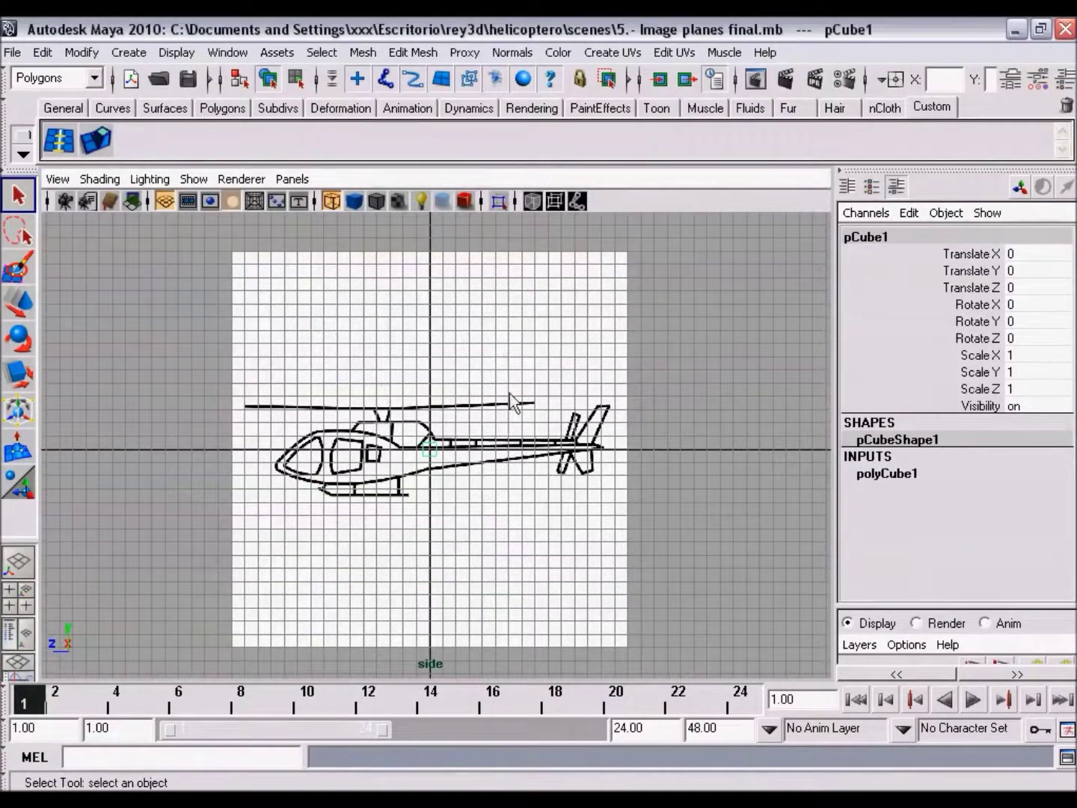
# - Hide the side view grid and smooth-shade the cube over the helicopter drawing
pyautogui.click(191, 178)
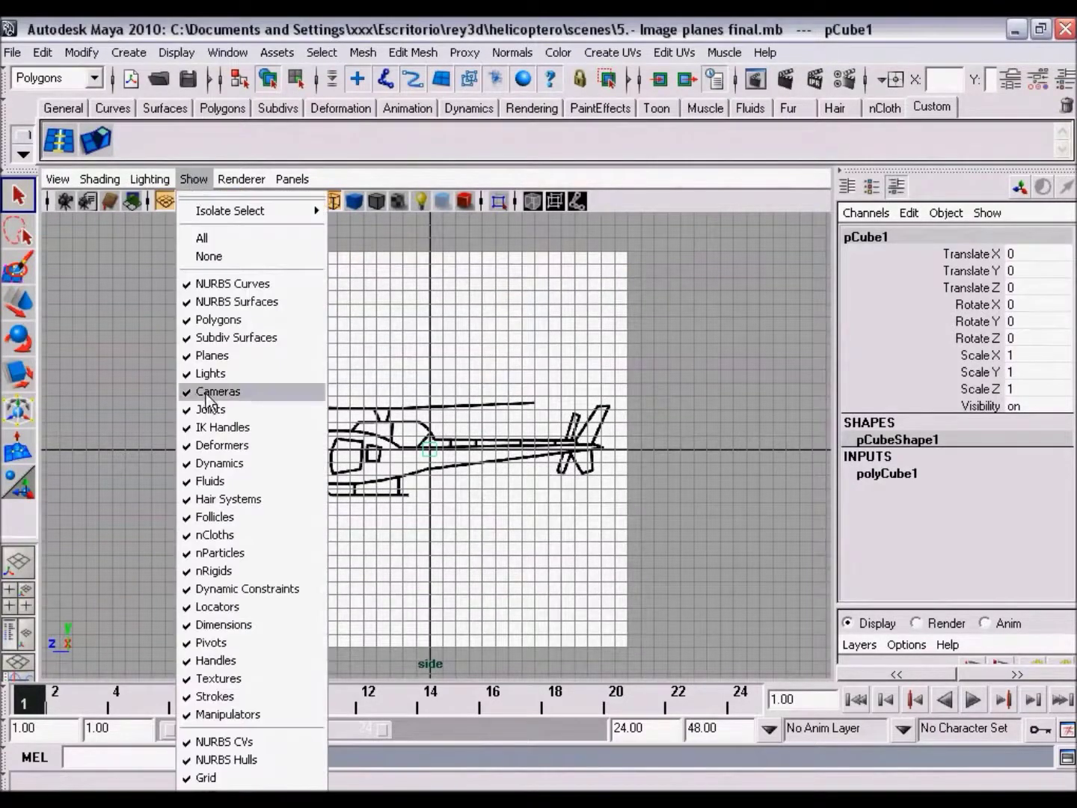
pyautogui.click(225, 776)
pyautogui.keyDown('alt'); pyautogui.moveTo(440, 546); pyautogui.dragTo(630, 543, button='right'); pyautogui.keyUp('alt')
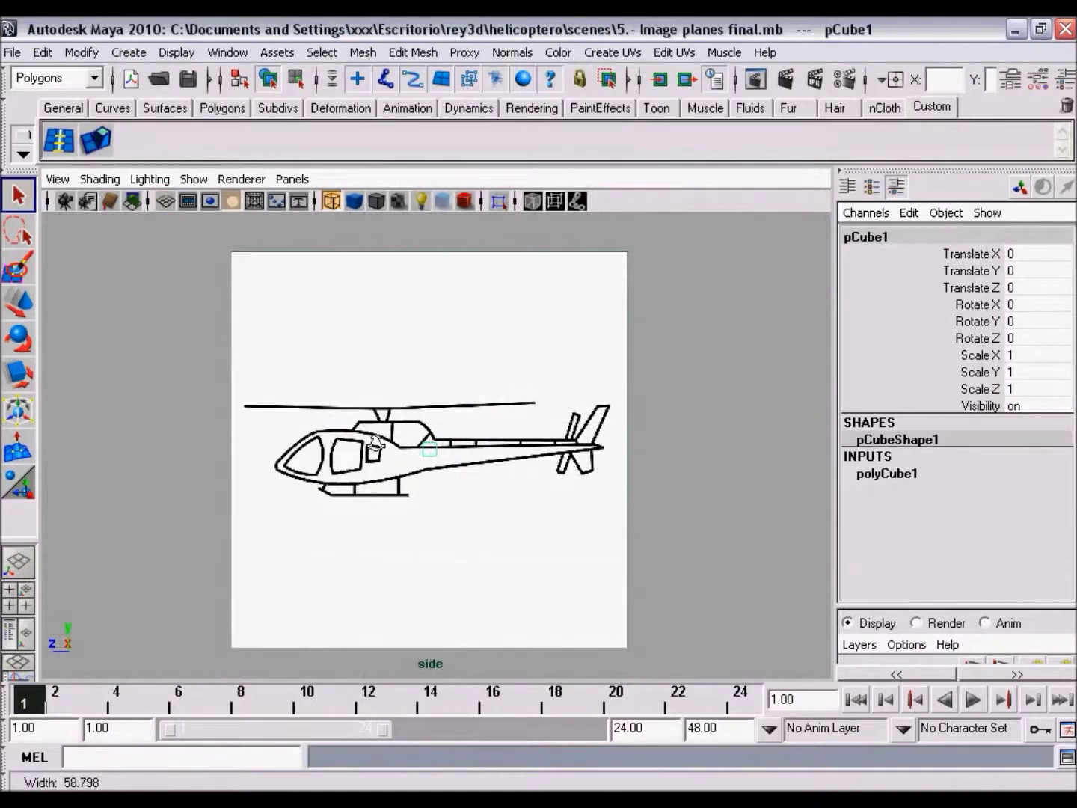
pyautogui.keyDown('alt'); pyautogui.moveTo(622, 535); pyautogui.dragTo(573, 469, button='middle'); pyautogui.keyUp('alt')
pyautogui.keyDown('alt'); pyautogui.moveTo(573, 469); pyautogui.dragTo(479, 463, button='right'); pyautogui.keyUp('alt')
pyautogui.click(99, 178)
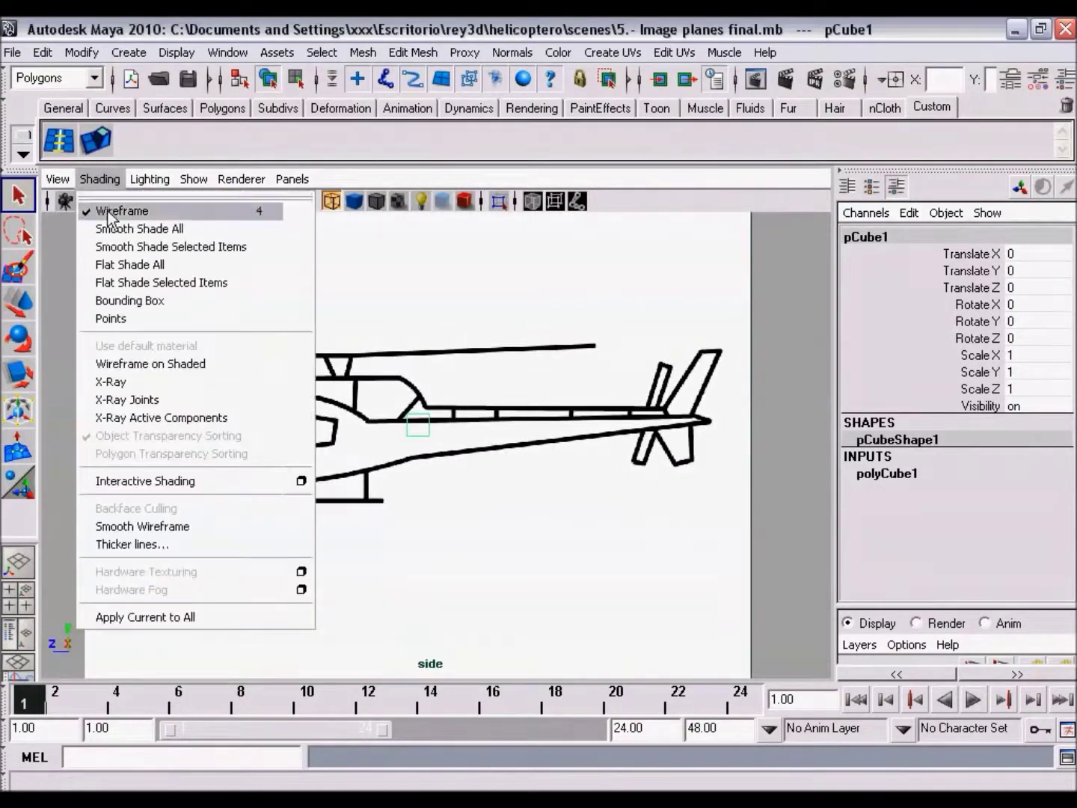
pyautogui.click(143, 229)
pyautogui.moveTo(478, 466)
pyautogui.keyDown('alt'); pyautogui.mouseDown(button='right')
pyautogui.moveTo(629, 531)
pyautogui.moveTo(436, 454)
pyautogui.moveTo(522, 469)
pyautogui.mouseUp(button='right'); pyautogui.keyUp('alt')
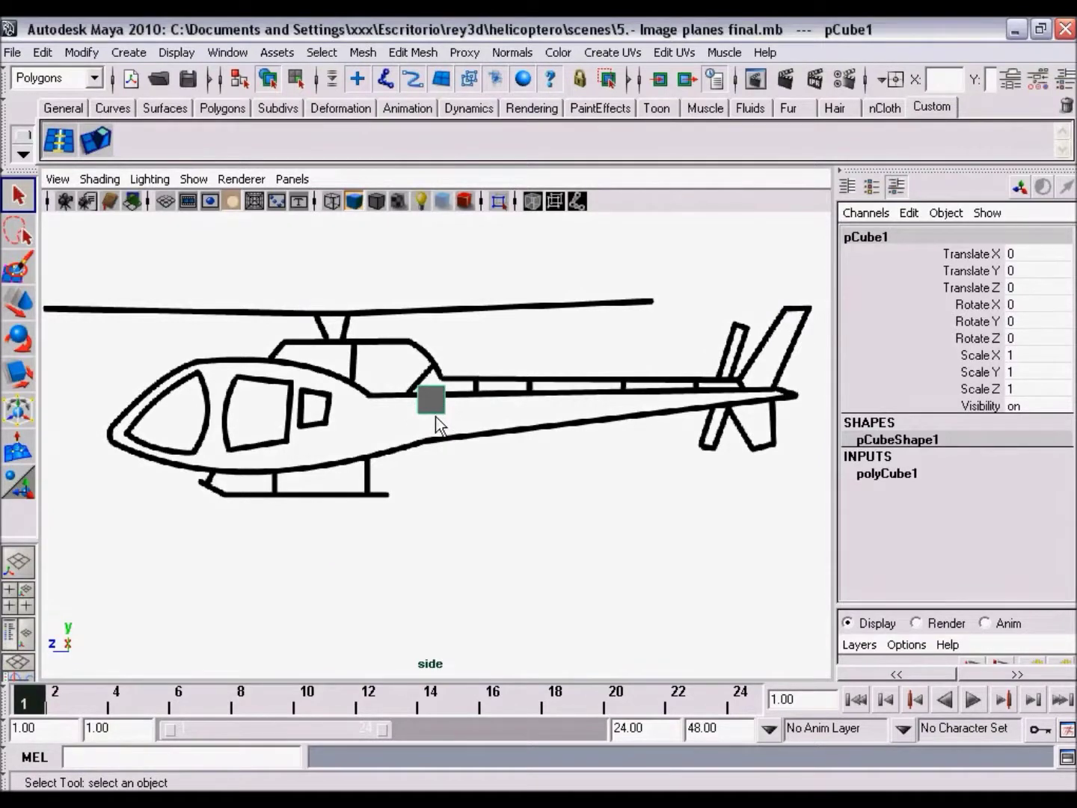
# - Turn on X-Ray to make the cube semi-transparent, then turn it back off
pyautogui.click(100, 179)
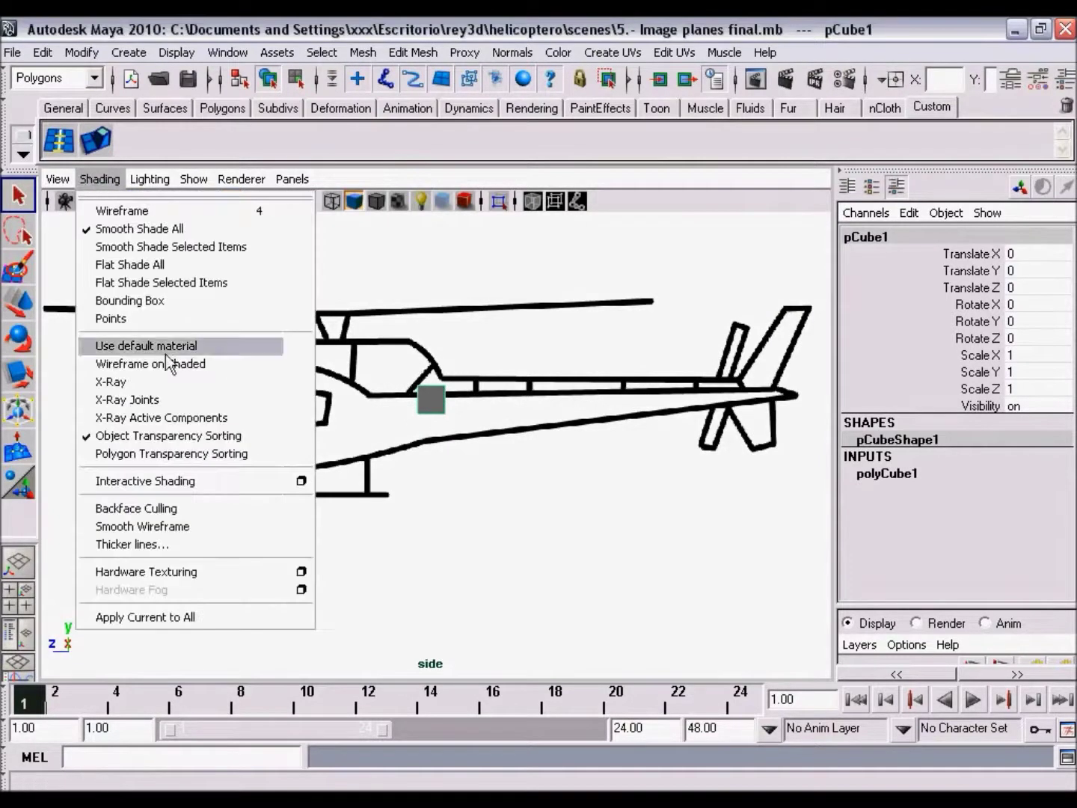
pyautogui.click(180, 384)
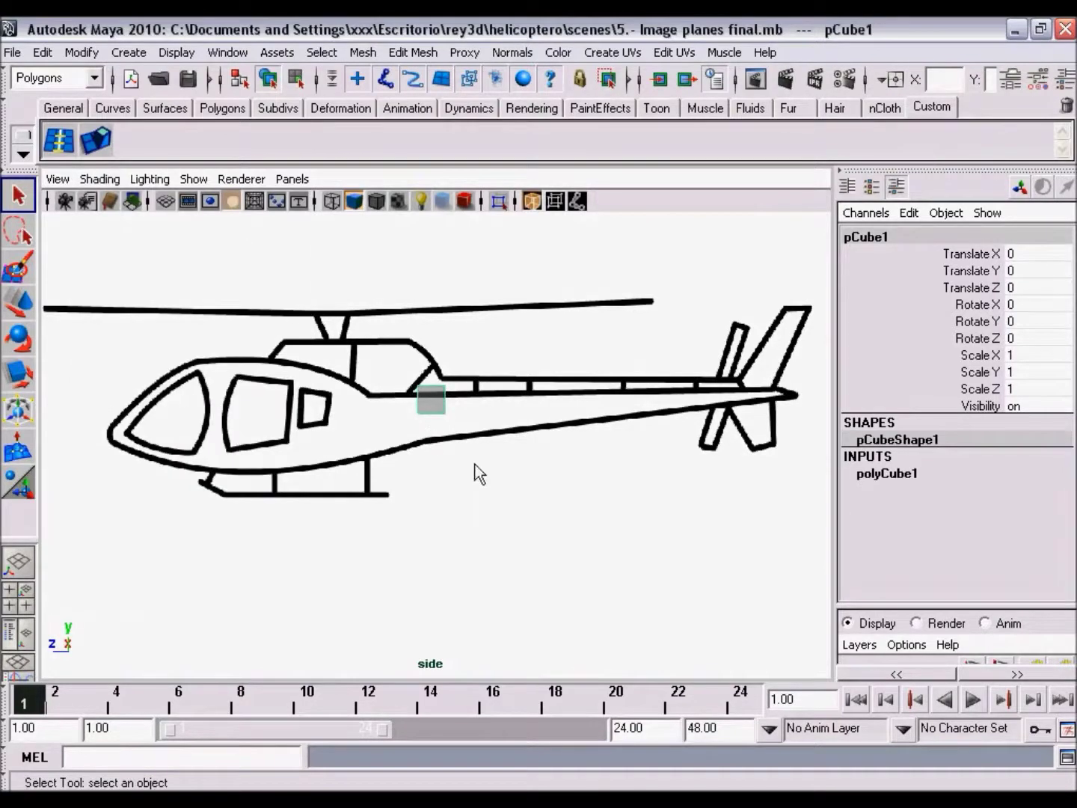
pyautogui.keyDown('alt'); pyautogui.moveTo(476, 473); pyautogui.dragTo(468, 457, button='middle'); pyautogui.keyUp('alt')
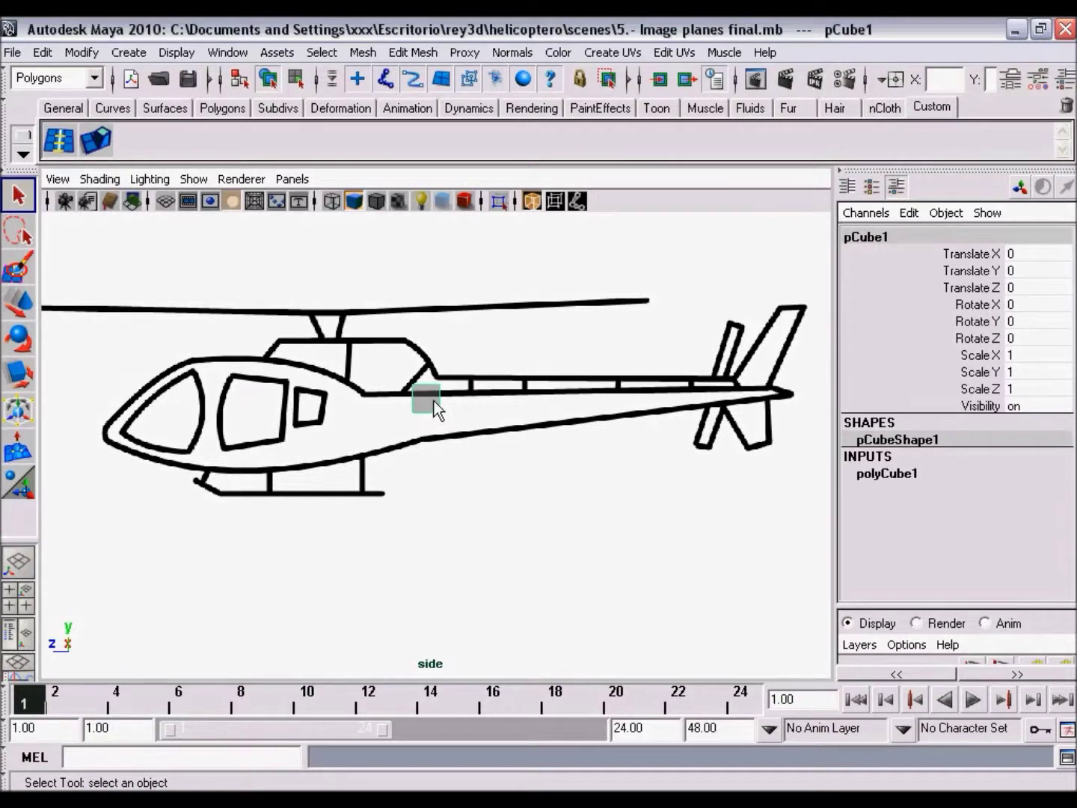
pyautogui.moveTo(433, 401)
pyautogui.keyDown('alt'); pyautogui.mouseDown(button='middle')
pyautogui.moveTo(476, 424)
pyautogui.moveTo(468, 403)
pyautogui.mouseUp(button='middle'); pyautogui.keyUp('alt')
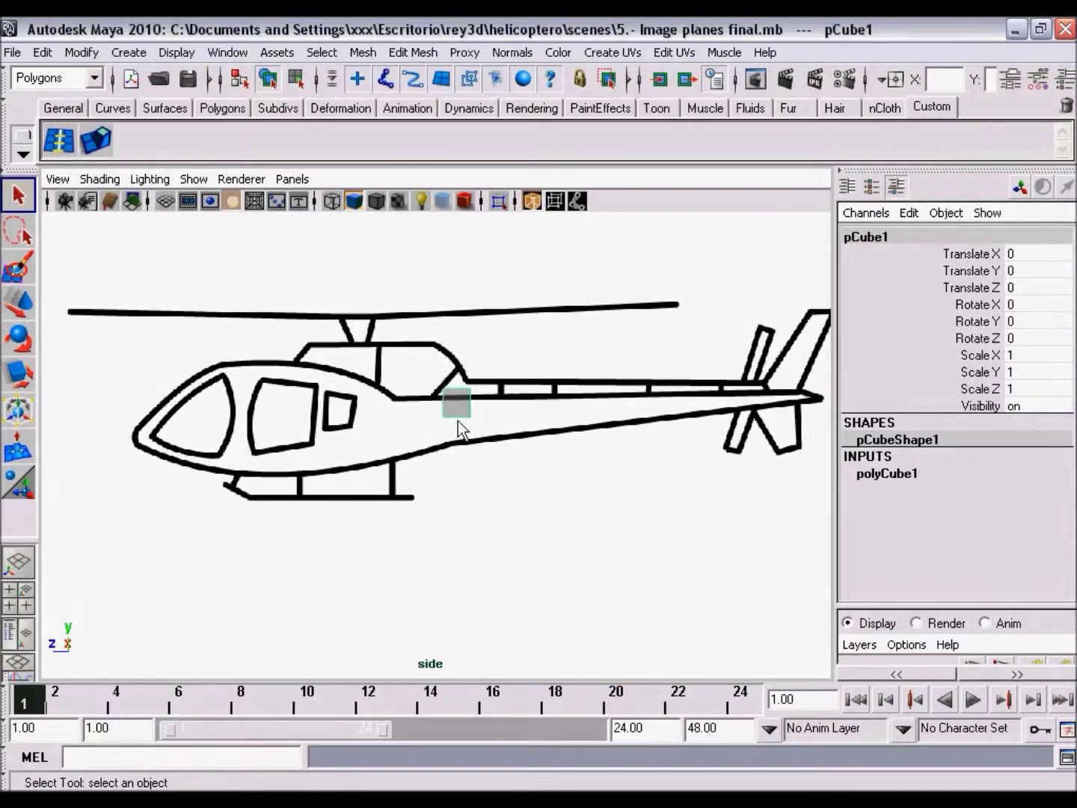
pyautogui.moveTo(507, 442)
pyautogui.keyDown('alt'); pyautogui.mouseDown(button='middle')
pyautogui.moveTo(485, 437)
pyautogui.moveTo(499, 453)
pyautogui.mouseUp(button='middle'); pyautogui.keyUp('alt')
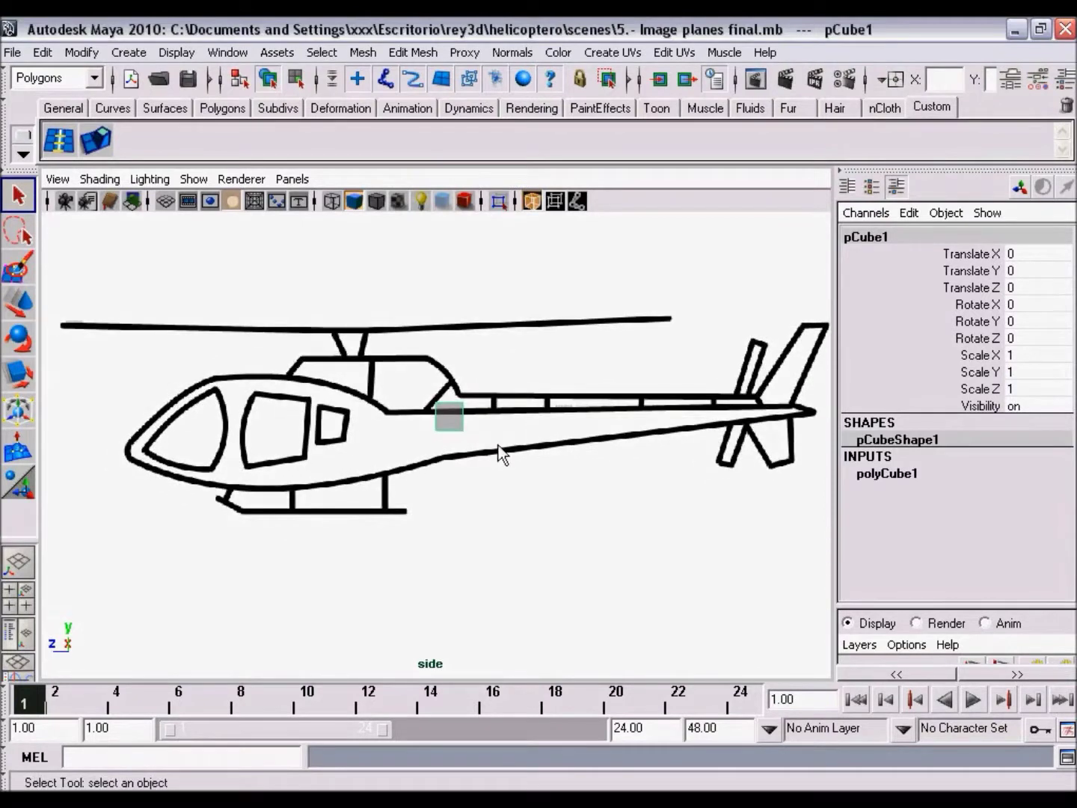
pyautogui.click(531, 201)
# - Re-enable X-Ray on the cube and switch to the Move tool
pyautogui.click(530, 200)
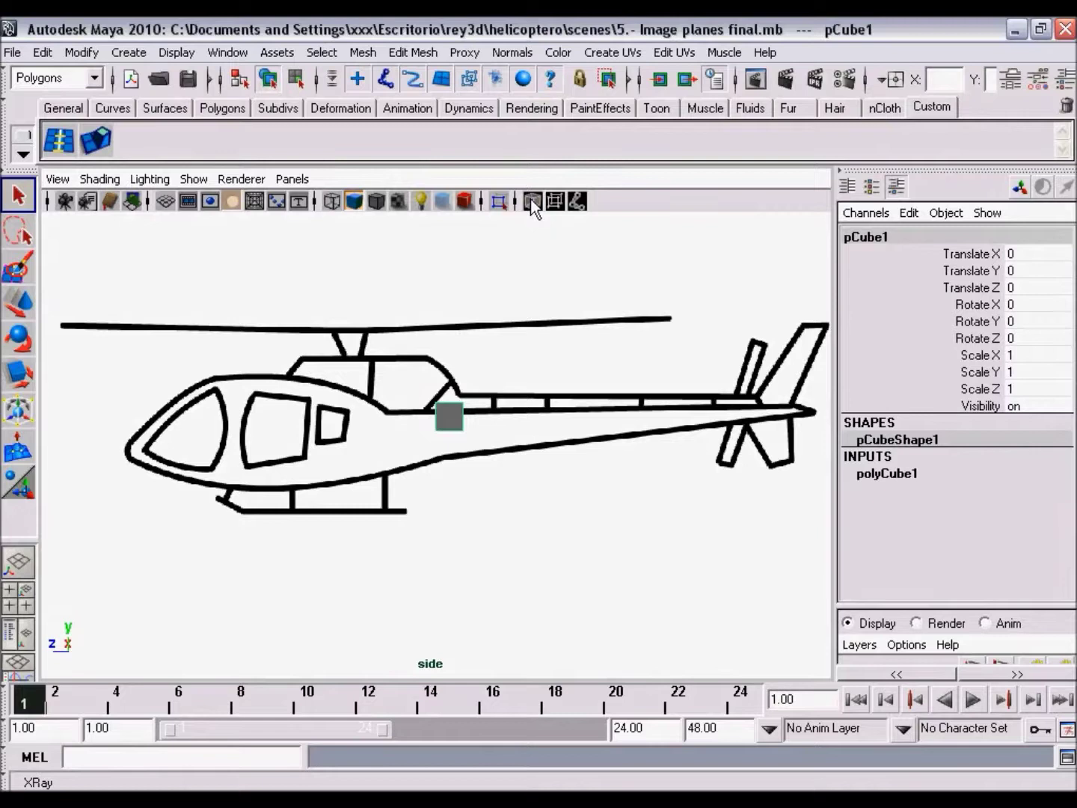
pyautogui.scroll(1, 478, 599)
pyautogui.scroll(1, 482, 528)
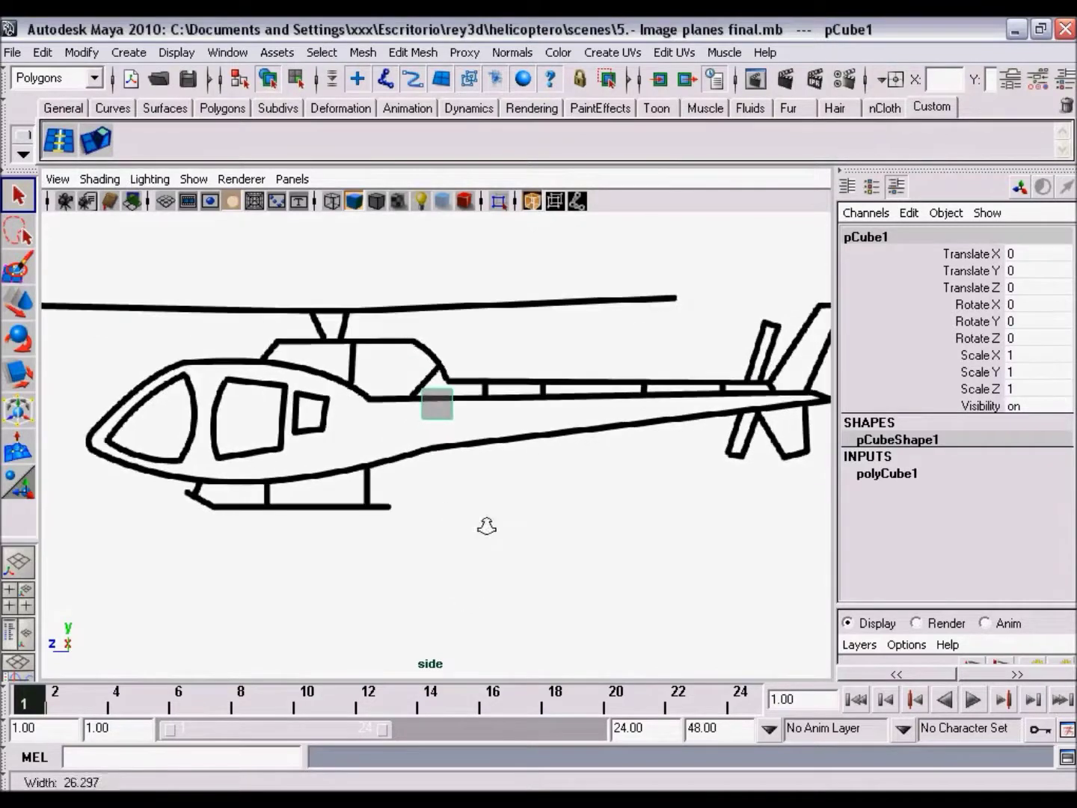
pyautogui.scroll(1, 498, 525)
pyautogui.press('w')
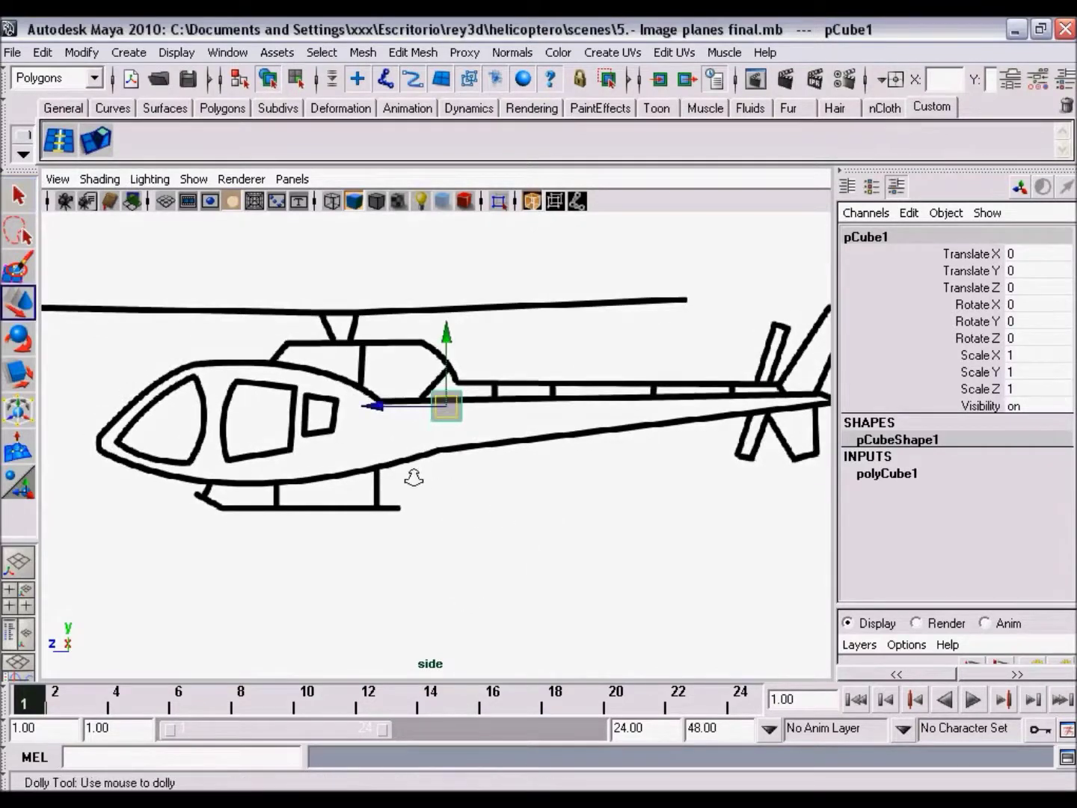
pyautogui.scroll(1, 503, 502)
pyautogui.scroll(1, 531, 527)
# - Frame the helicopter in the side view and return to the four-view layout
pyautogui.scroll(-1, 524, 524)
pyautogui.scroll(1, 486, 500)
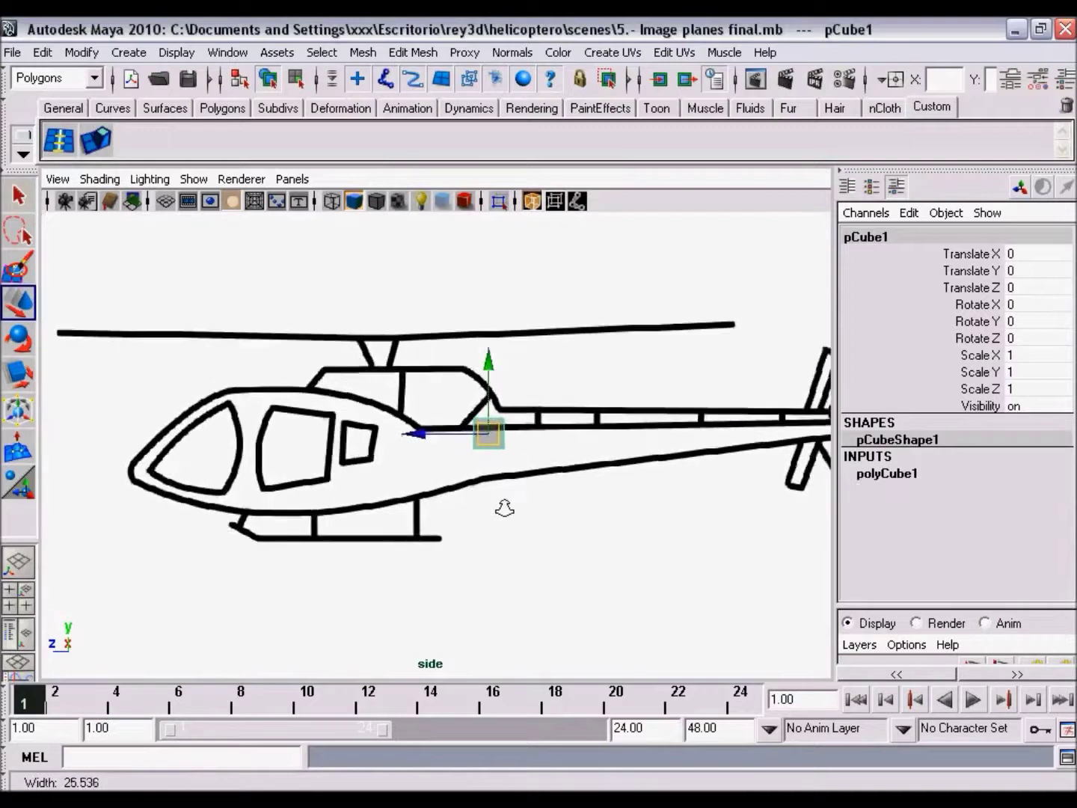
pyautogui.moveTo(522, 505)
pyautogui.keyDown('alt'); pyautogui.mouseDown(button='middle')
pyautogui.moveTo(499, 504)
pyautogui.moveTo(519, 507)
pyautogui.mouseUp(button='middle'); pyautogui.keyUp('alt')
pyautogui.scroll(1, 519, 507)
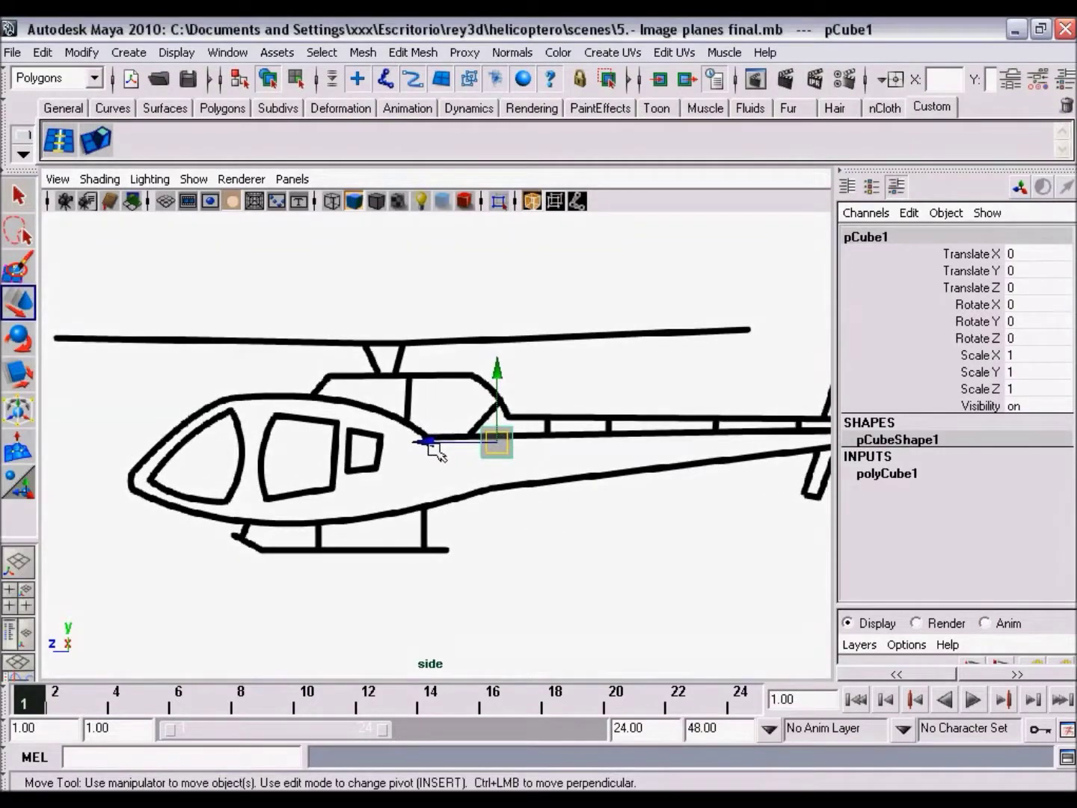
pyautogui.moveTo(505, 514)
pyautogui.keyDown('alt'); pyautogui.mouseDown(button='middle')
pyautogui.moveTo(447, 512)
pyautogui.moveTo(494, 518)
pyautogui.moveTo(475, 507)
pyautogui.mouseUp(button='middle'); pyautogui.keyUp('alt')
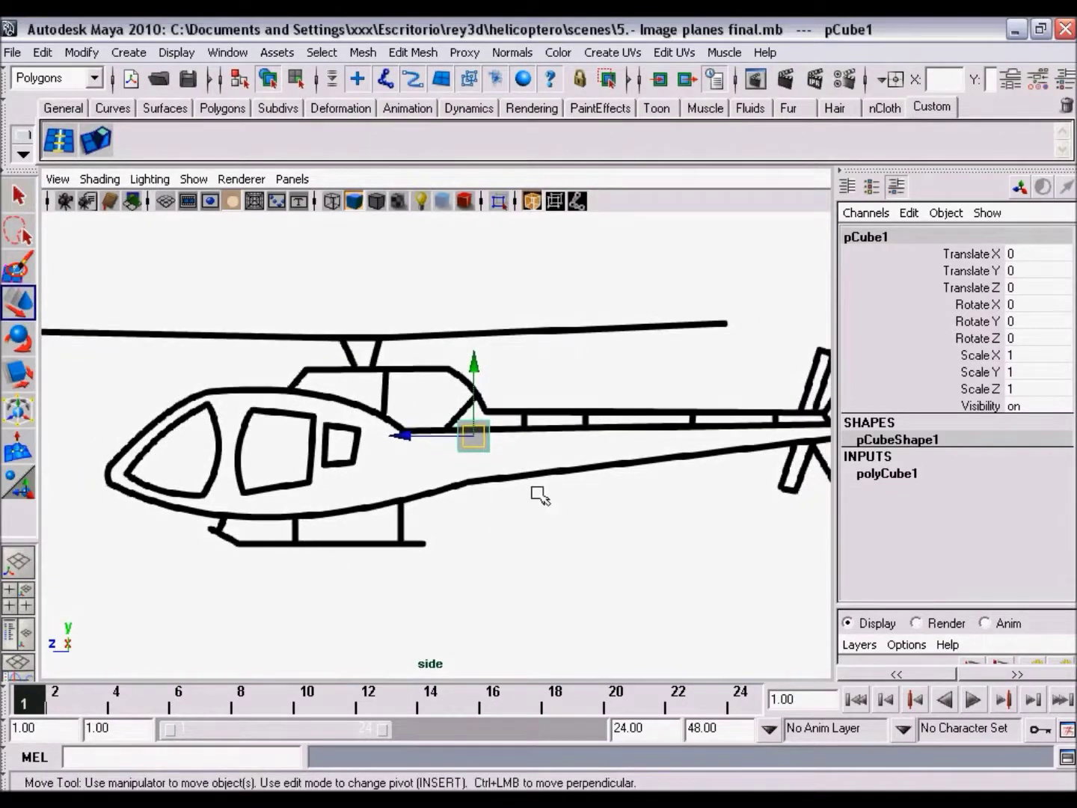
pyautogui.moveTo(537, 442)
pyautogui.keyDown('alt'); pyautogui.mouseDown(button='right')
pyautogui.moveTo(433, 413)
pyautogui.moveTo(534, 445)
pyautogui.mouseUp(button='right'); pyautogui.keyUp('alt')
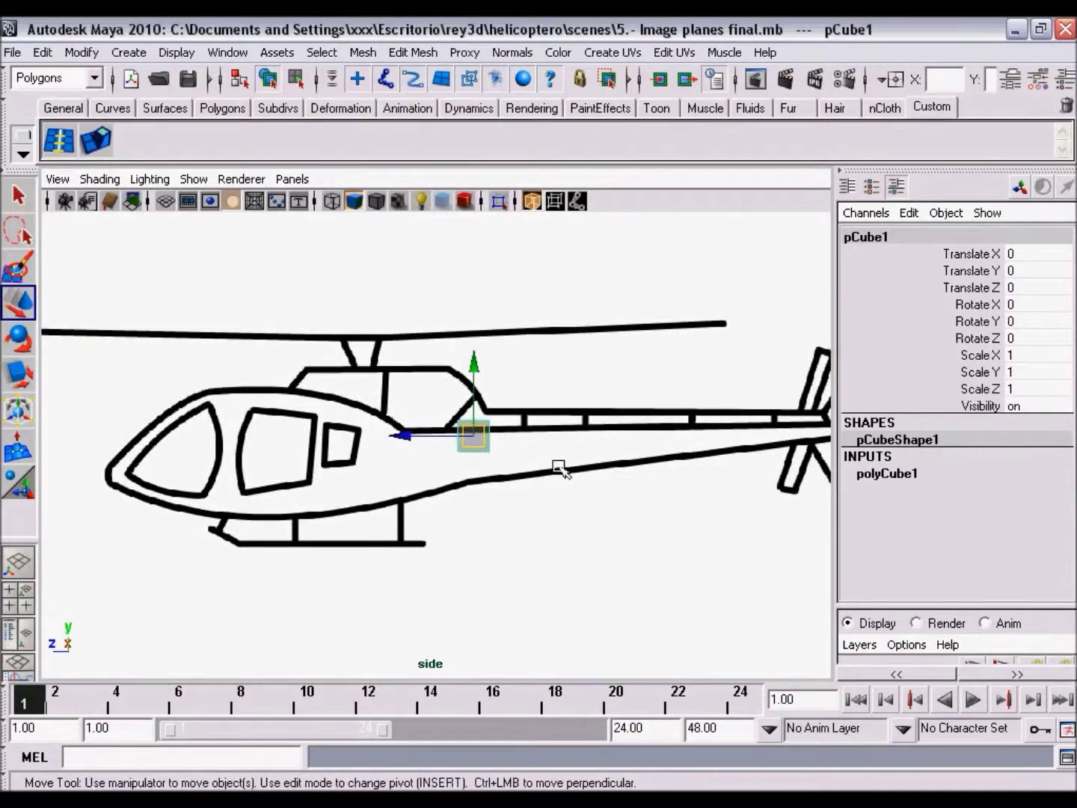
pyautogui.keyDown('alt'); pyautogui.moveTo(589, 469); pyautogui.dragTo(437, 440, button='right'); pyautogui.keyUp('alt')
pyautogui.press('space')
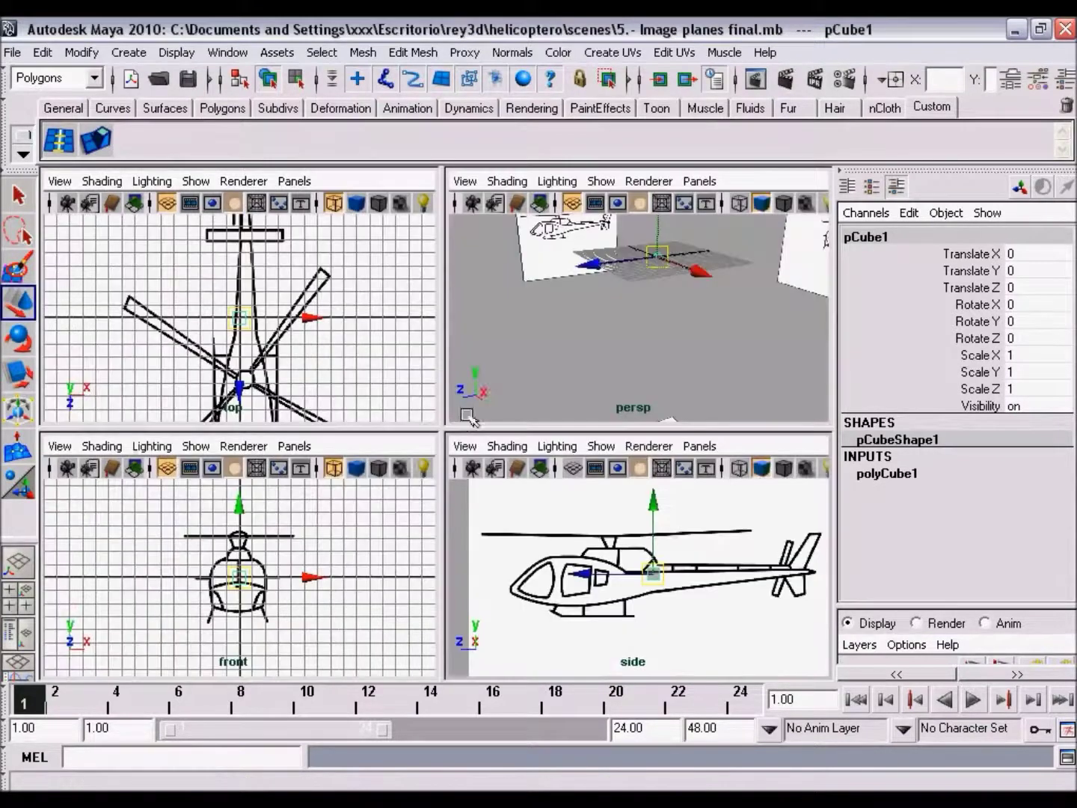
# - Zoom the top, front and side views and bring the perspective camera closer to the cube
pyautogui.keyDown('alt'); pyautogui.moveTo(384, 336); pyautogui.dragTo(320, 361, button='right'); pyautogui.keyUp('alt')
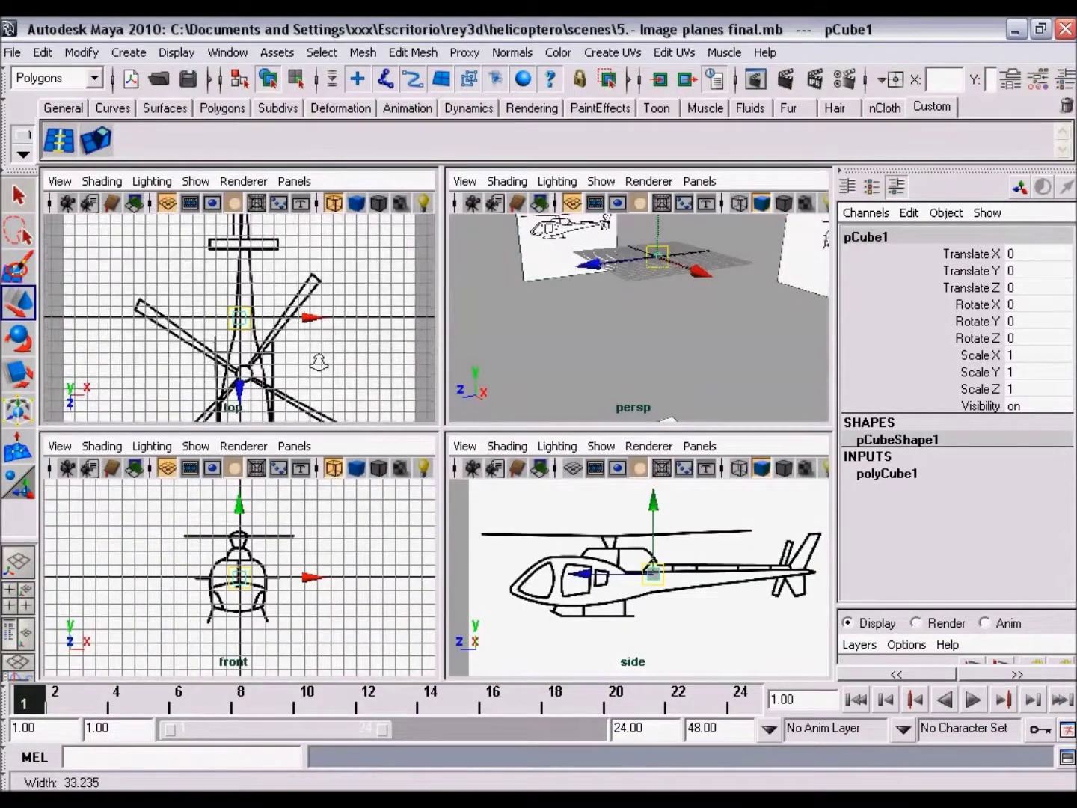
pyautogui.keyDown('alt'); pyautogui.moveTo(311, 582); pyautogui.dragTo(336, 582, button='right'); pyautogui.keyUp('alt')
pyautogui.moveTo(673, 568)
pyautogui.keyDown('alt'); pyautogui.mouseDown(button='right')
pyautogui.moveTo(634, 578)
pyautogui.moveTo(695, 597)
pyautogui.mouseUp(button='right'); pyautogui.keyUp('alt')
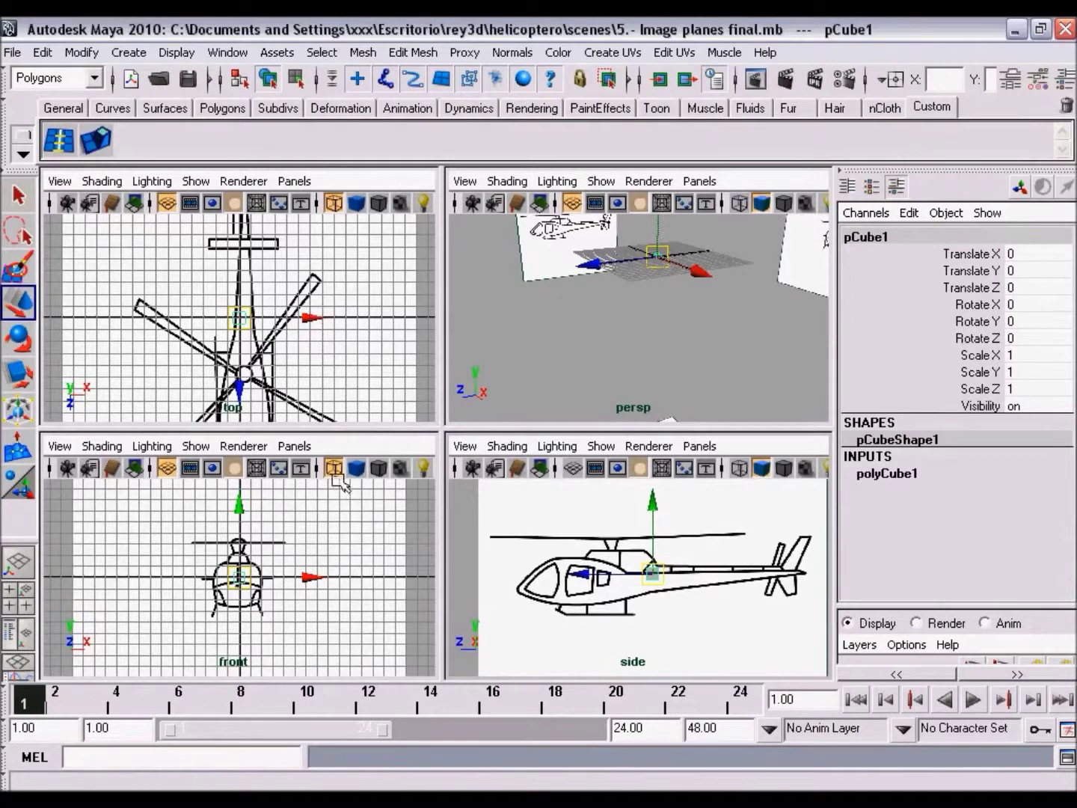
pyautogui.press('space')
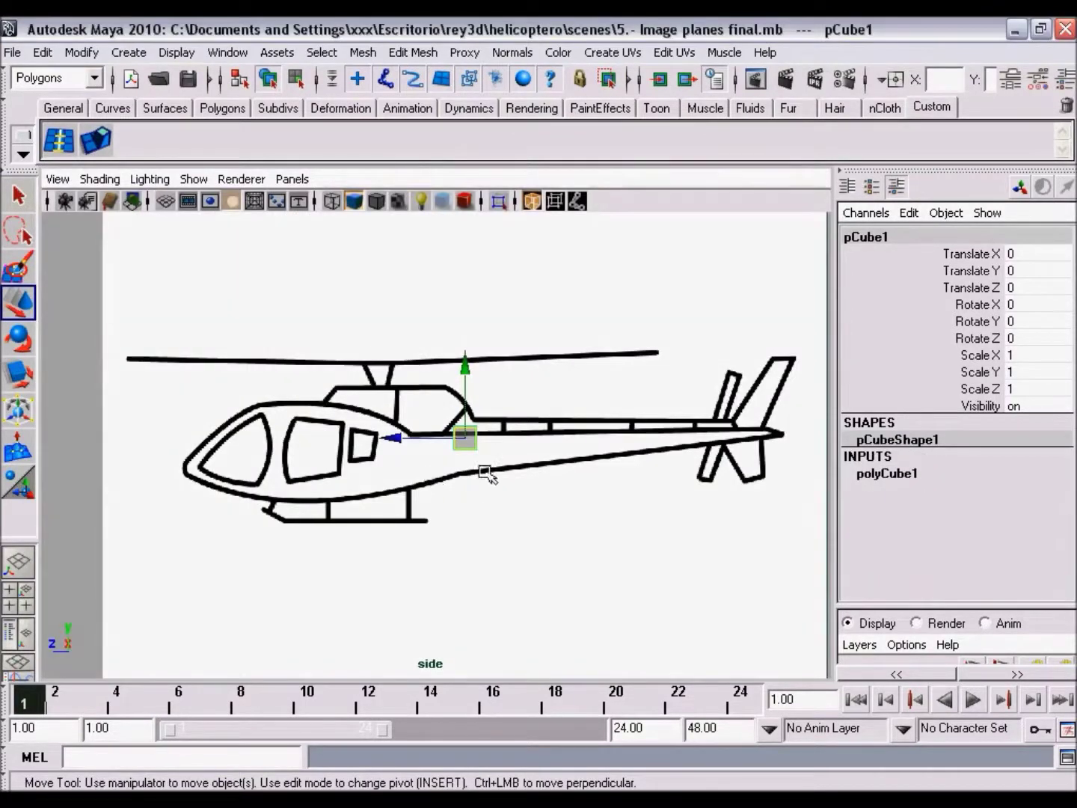
pyautogui.press('space')
pyautogui.scroll(3, 671, 291)
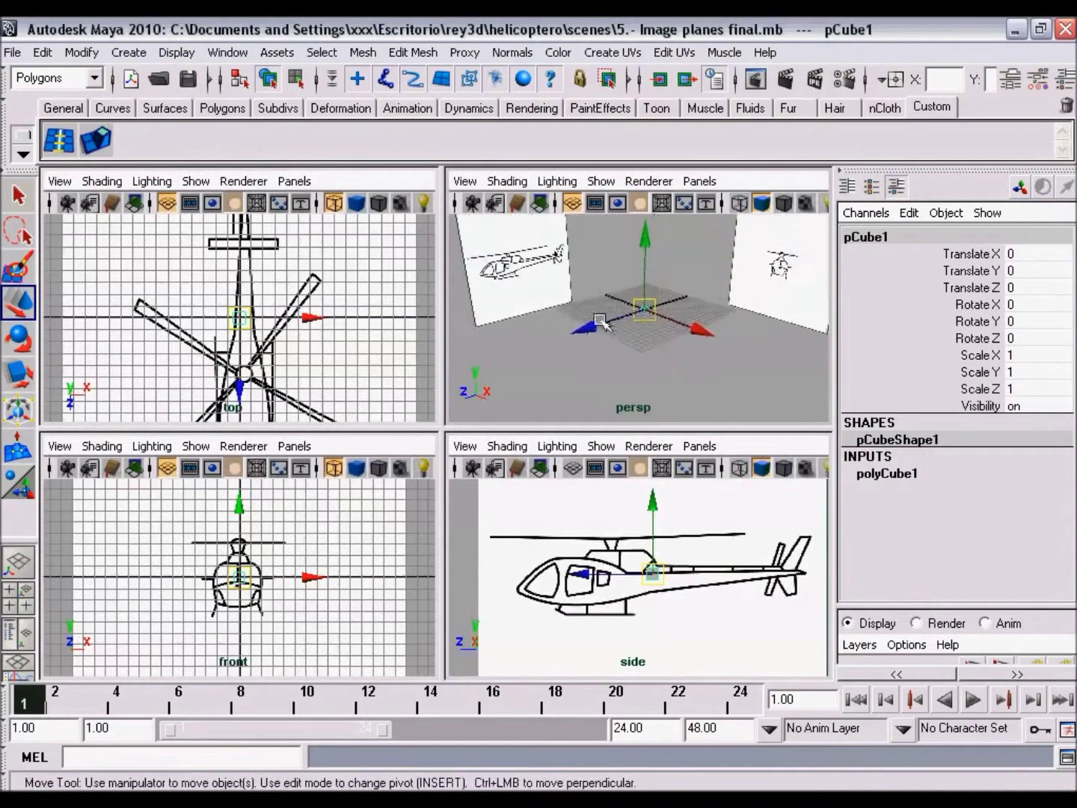
pyautogui.scroll(2, 671, 291)
pyautogui.keyDown('alt'); pyautogui.moveTo(675, 586); pyautogui.dragTo(669, 598, button='middle'); pyautogui.keyUp('alt')
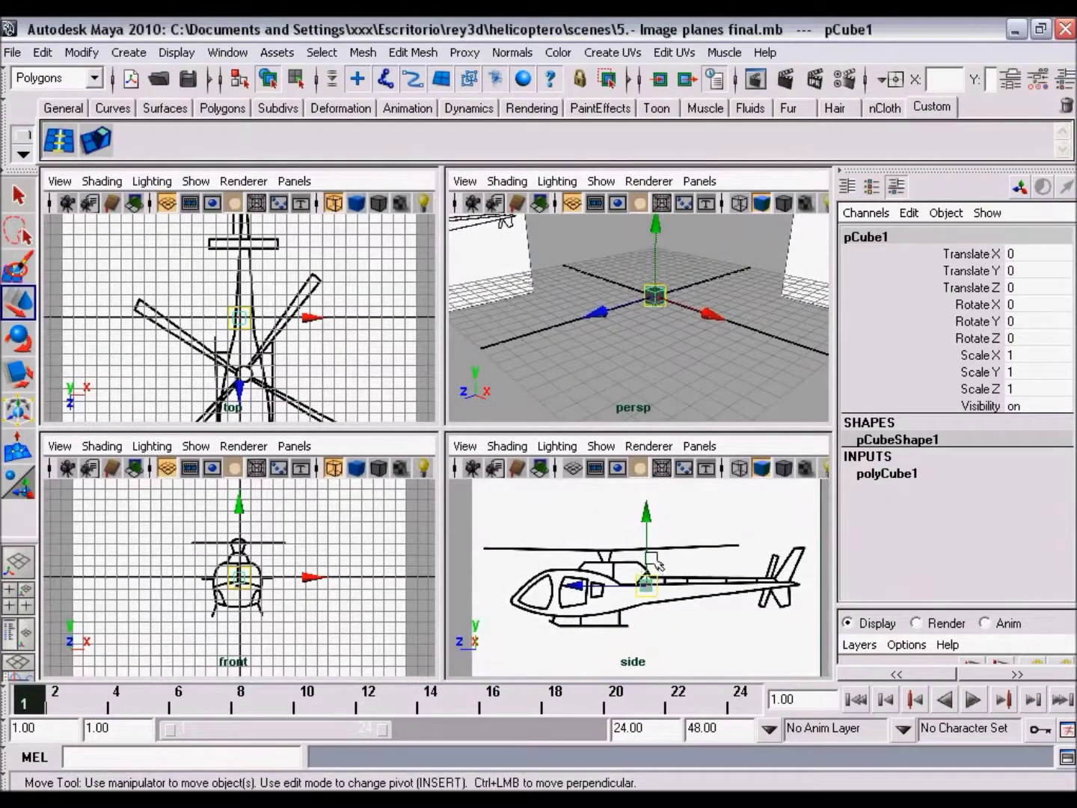
# - Move the cube through the side and front views to Translate 2.851, 0.288, 0.717
pyautogui.moveTo(652, 535)
pyautogui.mouseDown()
pyautogui.moveTo(622, 572)
pyautogui.moveTo(648, 592)
pyautogui.moveTo(604, 589)
pyautogui.moveTo(653, 579)
pyautogui.mouseUp()
pyautogui.moveTo(660, 610); pyautogui.dragTo(666, 592, button='middle')
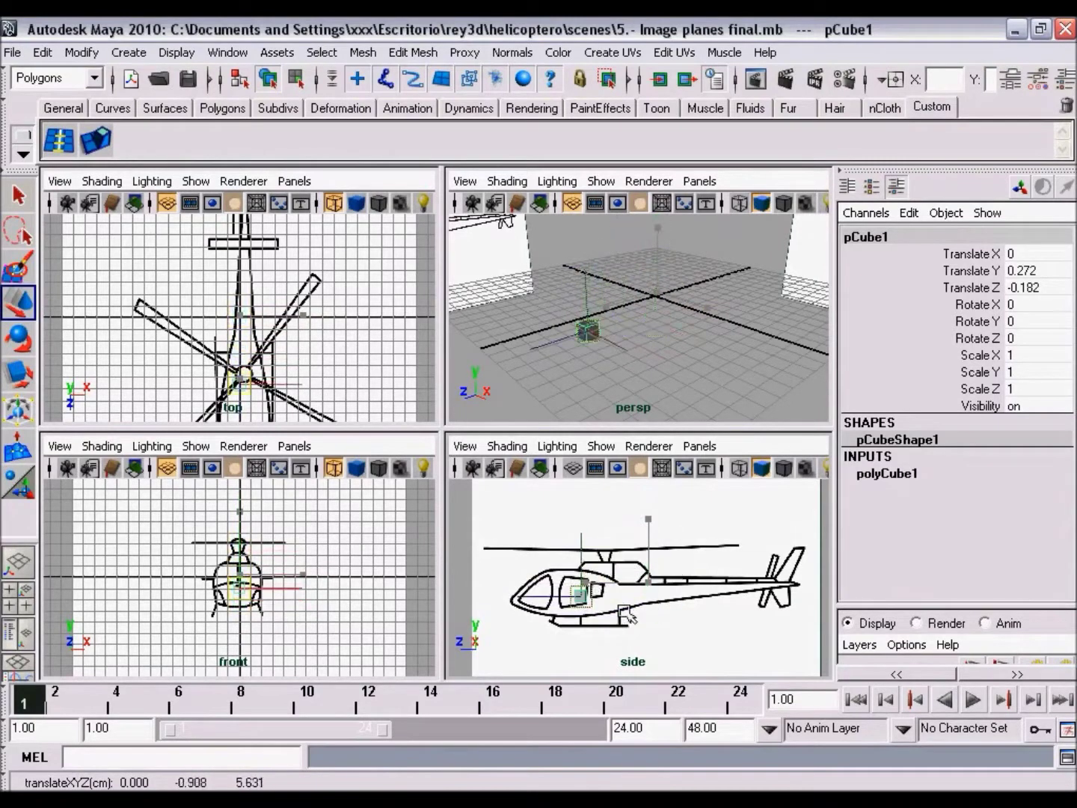
pyautogui.moveTo(584, 344)
pyautogui.keyDown('alt'); pyautogui.mouseDown()
pyautogui.moveTo(682, 380)
pyautogui.moveTo(719, 380)
pyautogui.mouseUp(); pyautogui.keyUp('alt')
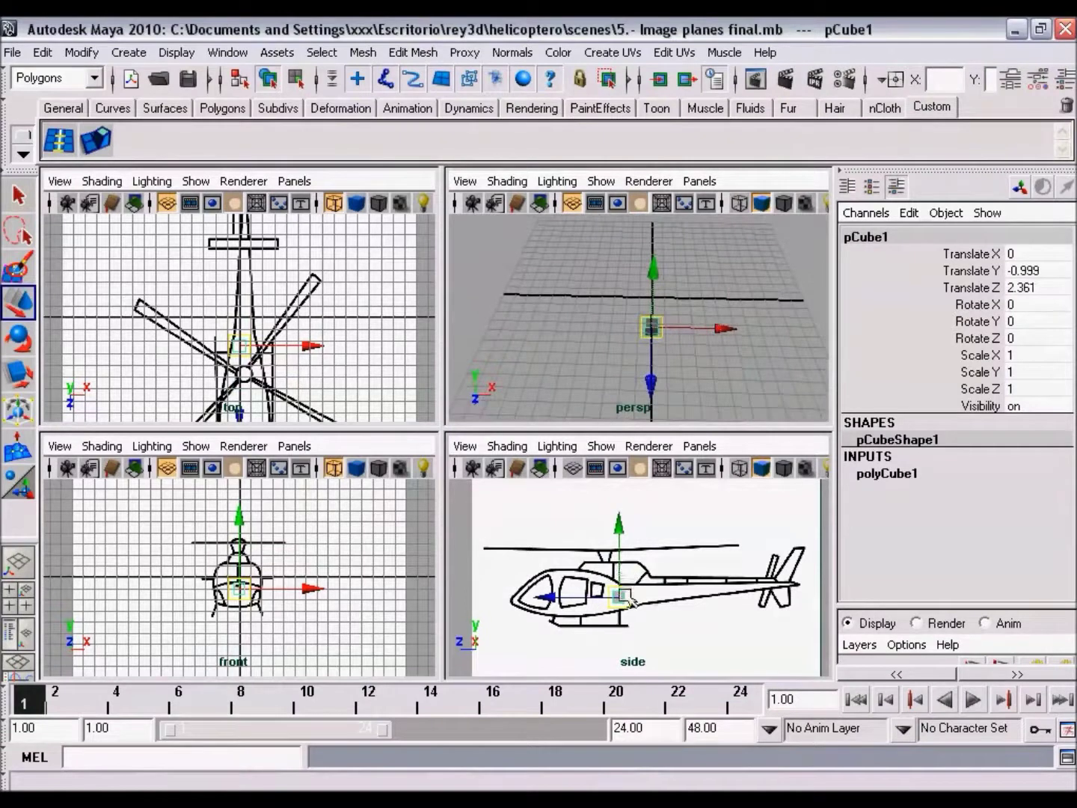
pyautogui.moveTo(629, 602)
pyautogui.mouseDown(button='middle')
pyautogui.moveTo(693, 585)
pyautogui.moveTo(589, 608)
pyautogui.moveTo(598, 621)
pyautogui.moveTo(598, 558)
pyautogui.moveTo(685, 569)
pyautogui.moveTo(652, 607)
pyautogui.moveTo(644, 516)
pyautogui.moveTo(598, 590)
pyautogui.moveTo(624, 620)
pyautogui.moveTo(648, 575)
pyautogui.moveTo(643, 584)
pyautogui.mouseUp(button='middle')
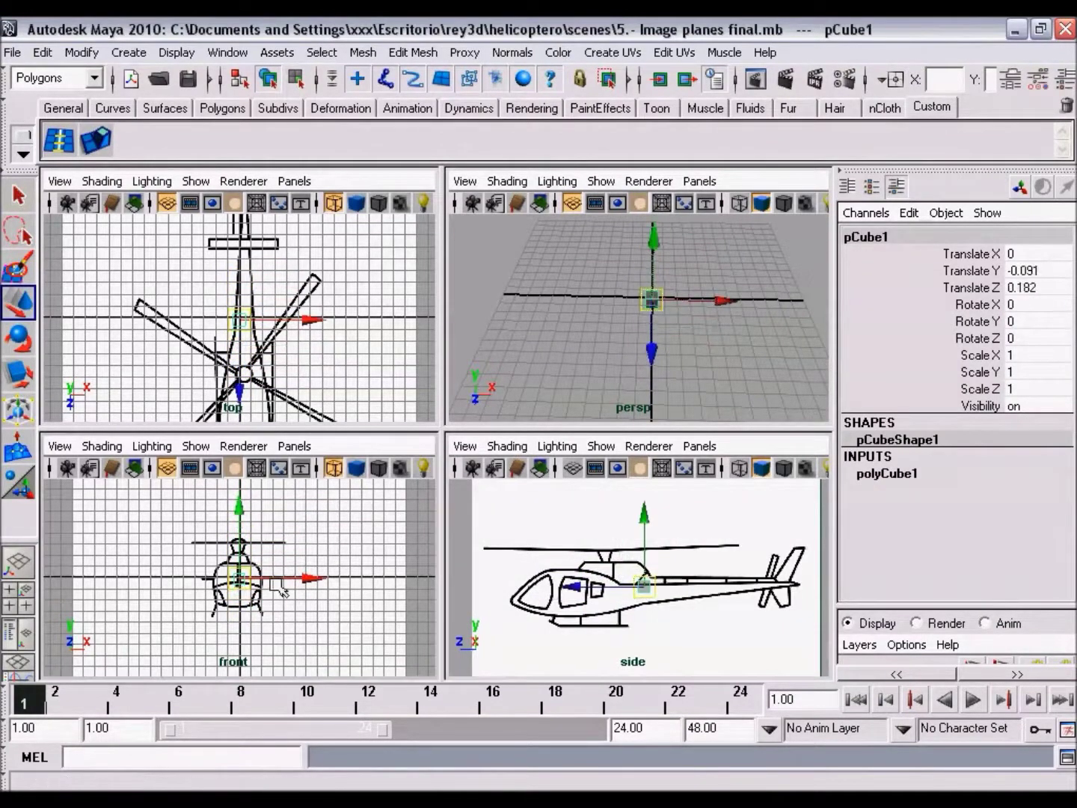
pyautogui.moveTo(258, 591)
pyautogui.mouseDown(button='middle')
pyautogui.moveTo(284, 523)
pyautogui.moveTo(329, 508)
pyautogui.moveTo(240, 576)
pyautogui.mouseUp(button='middle')
pyautogui.keyDown('alt'); pyautogui.moveTo(279, 378); pyautogui.dragTo(276, 380, button='middle'); pyautogui.keyUp('alt')
# - Enter 0 for pCube1's Translate X, Y and Z in the Channel Box, then orbit to check
pyautogui.moveTo(224, 321); pyautogui.dragTo(272, 327, button='middle')
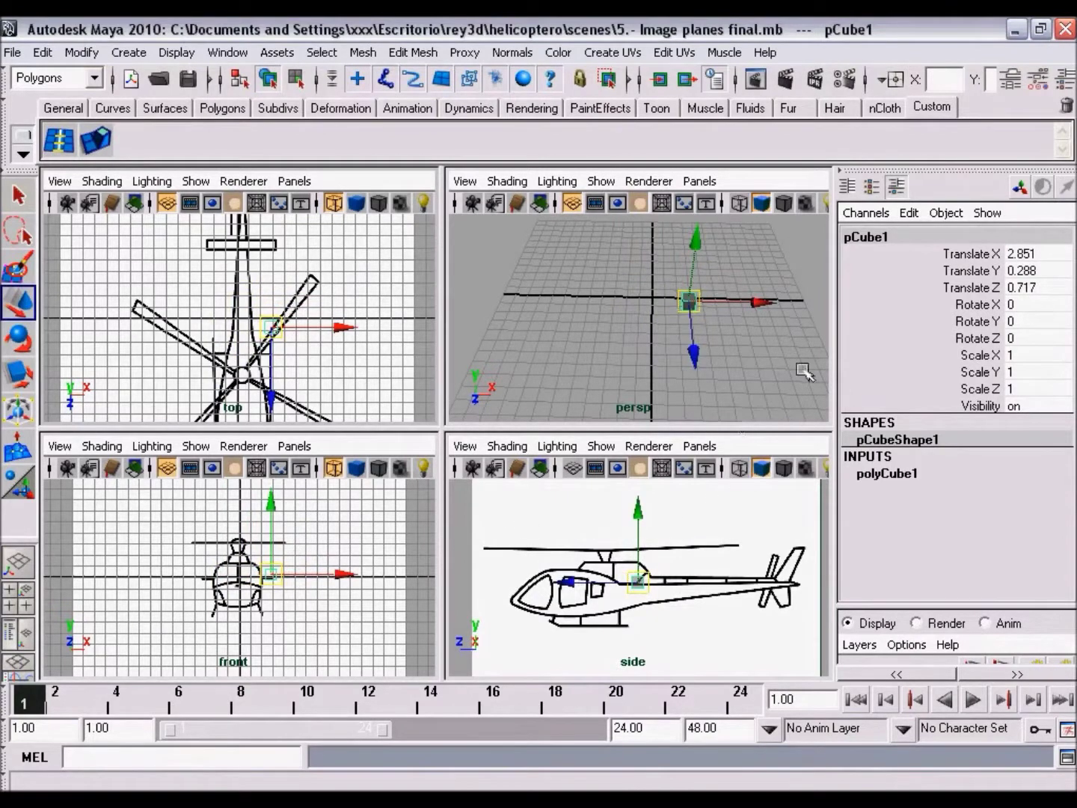
pyautogui.moveTo(1026, 254); pyautogui.dragTo(1026, 270)
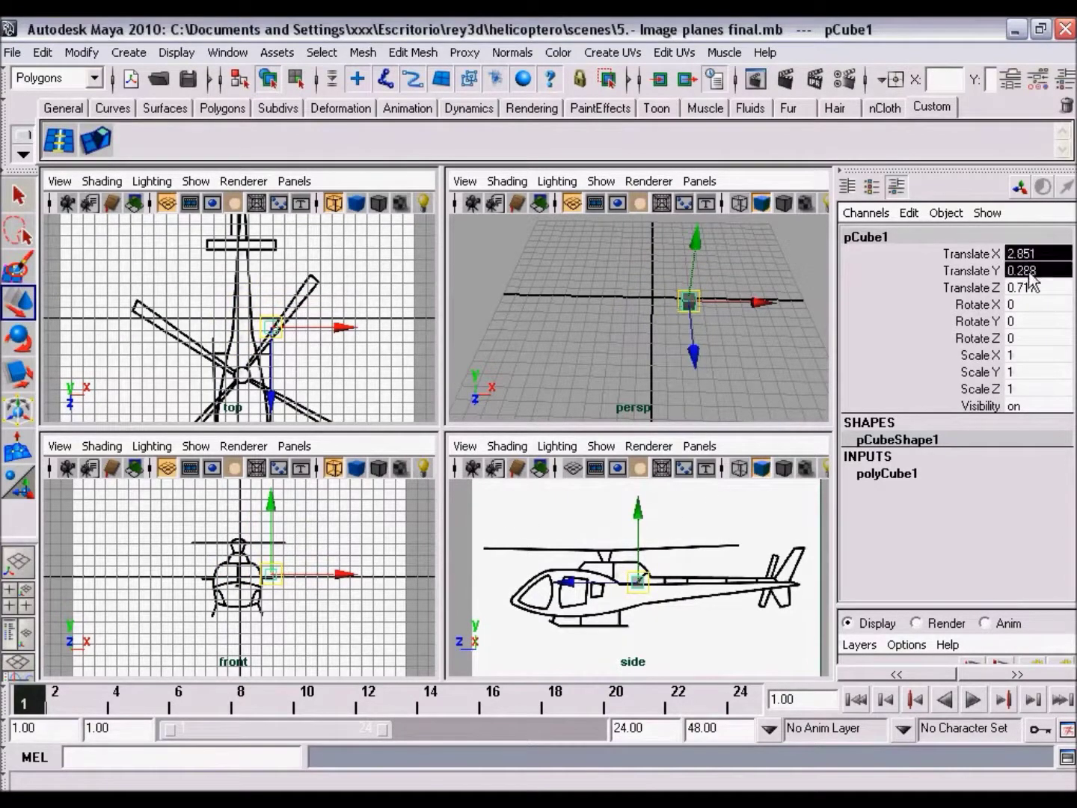
pyautogui.write('0')
pyautogui.press('Return')
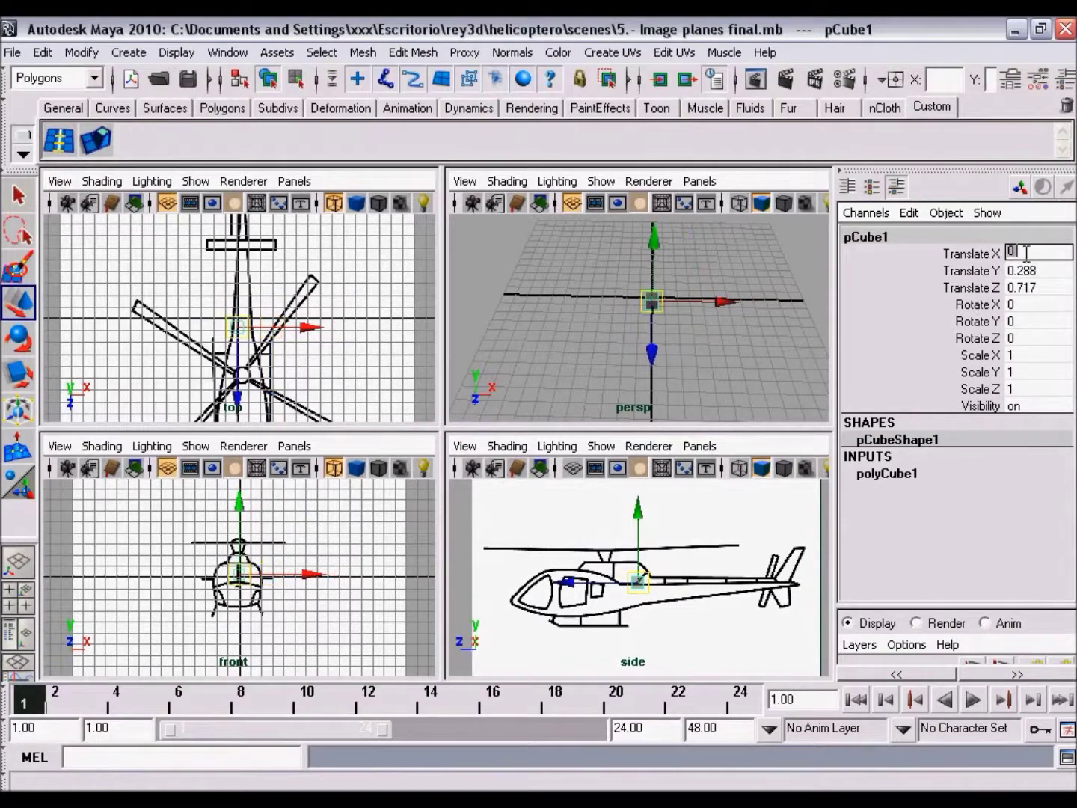
pyautogui.click(1035, 270)
pyautogui.write('0')
pyautogui.press('Return')
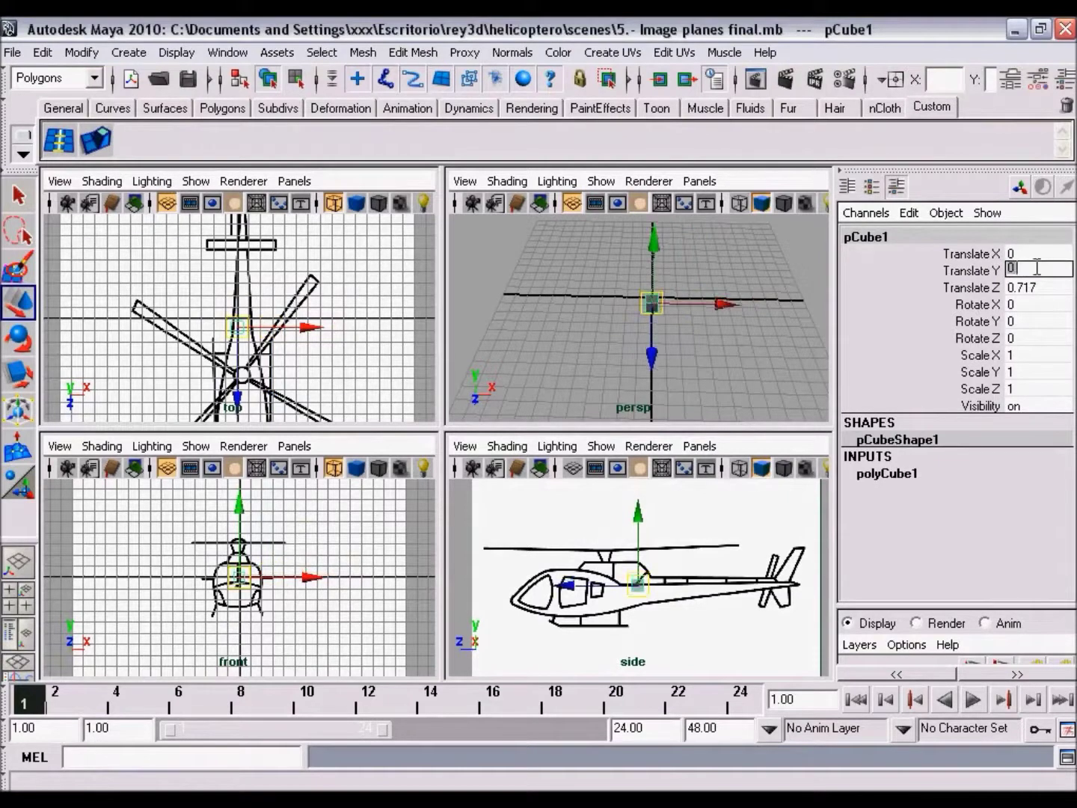
pyautogui.click(1036, 287)
pyautogui.write('0')
pyautogui.press('Return')
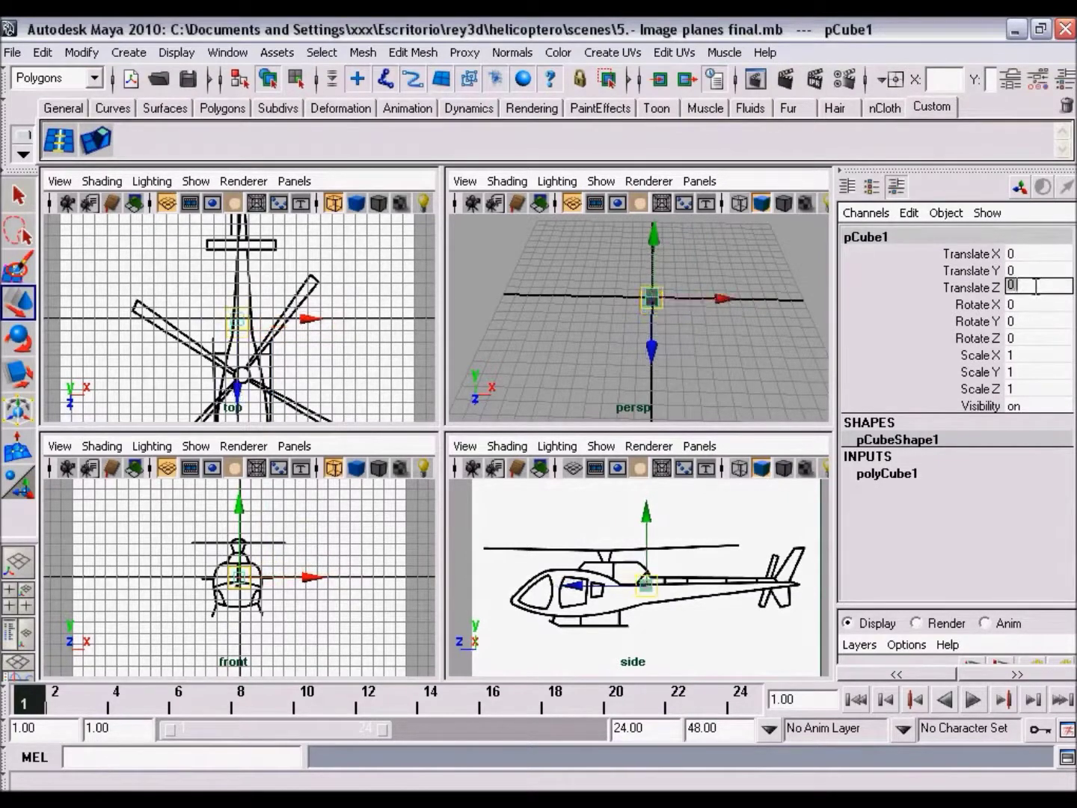
pyautogui.keyDown('alt'); pyautogui.moveTo(764, 331); pyautogui.dragTo(614, 302); pyautogui.keyUp('alt')
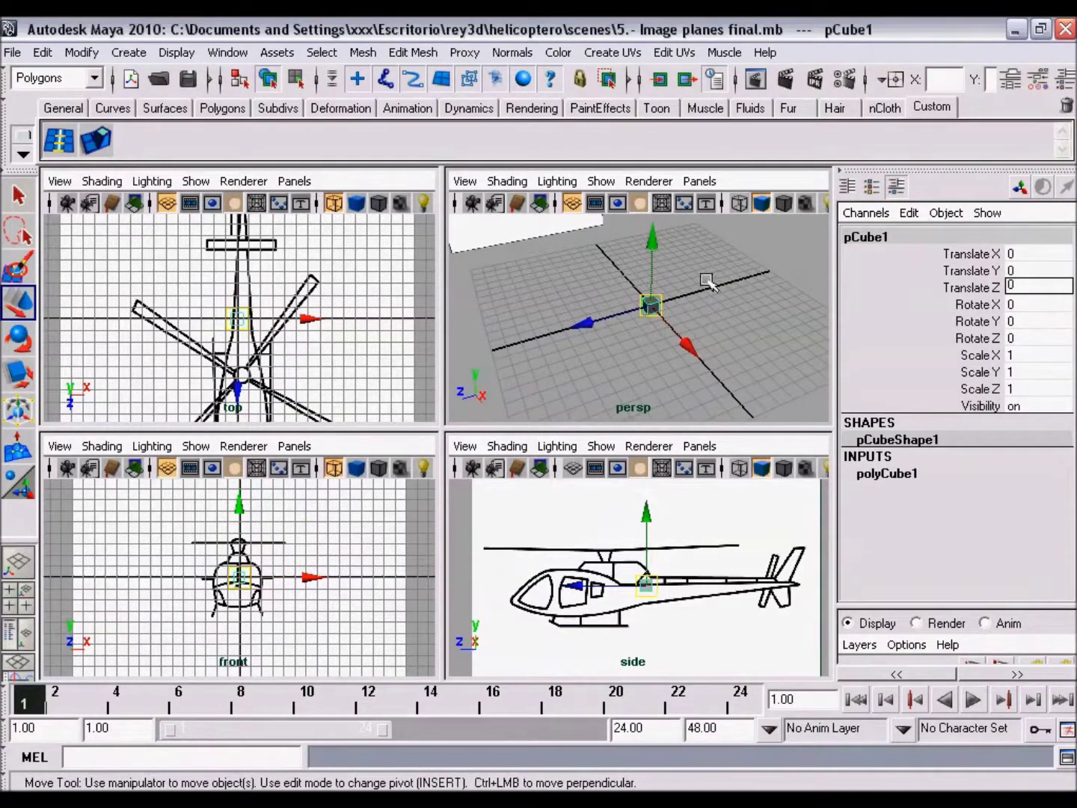
pyautogui.keyDown('alt'); pyautogui.moveTo(634, 312); pyautogui.dragTo(678, 315); pyautogui.keyUp('alt')
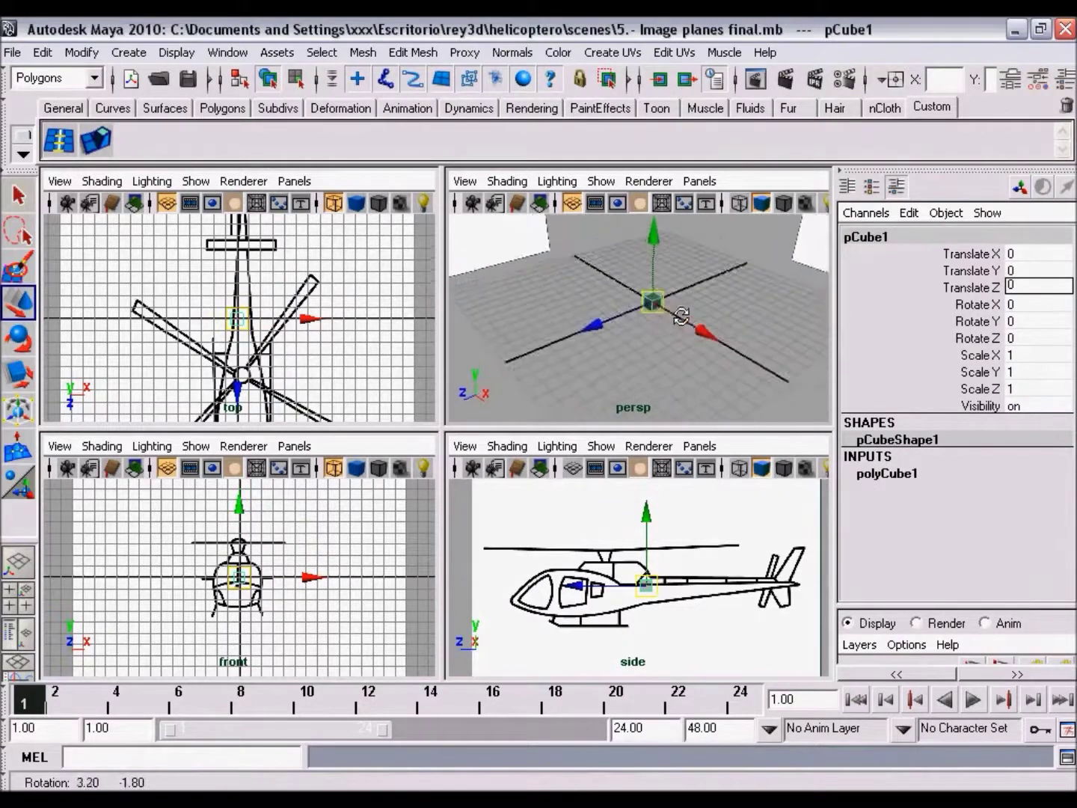
# - Maximize the side view and move the cube onto the cockpit window
pyautogui.press('space')
pyautogui.keyDown('alt'); pyautogui.moveTo(464, 515); pyautogui.dragTo(373, 502, button='right'); pyautogui.keyUp('alt')
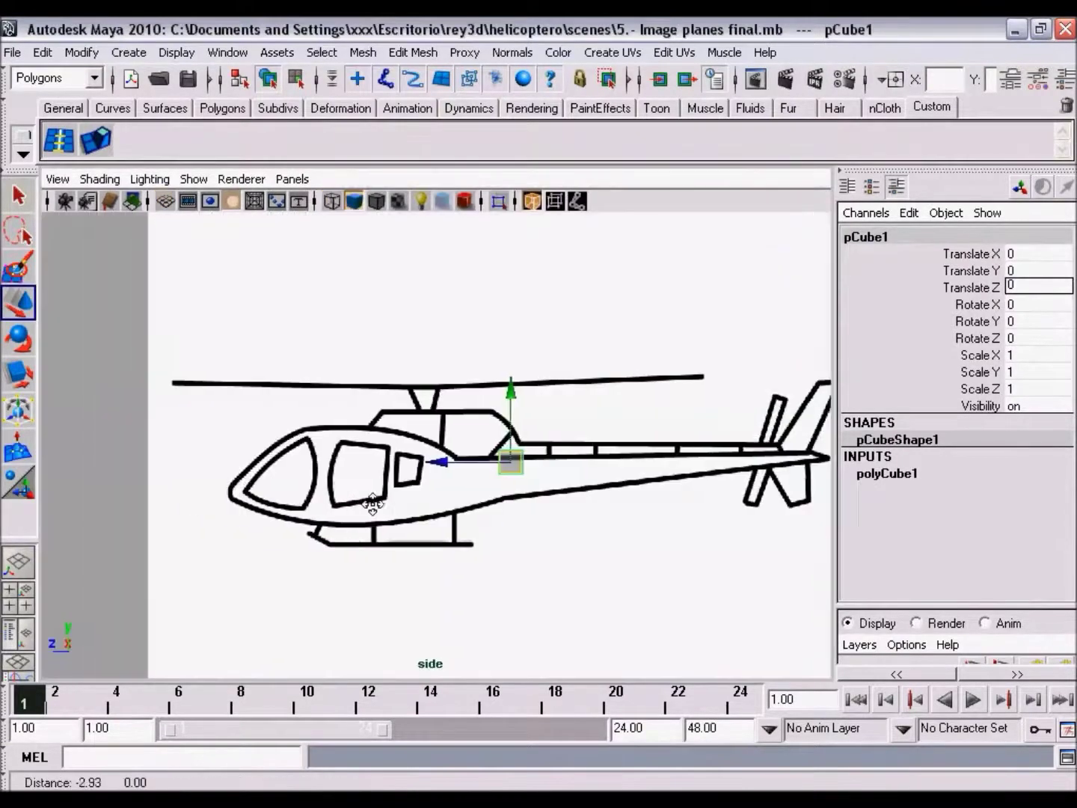
pyautogui.keyDown('alt'); pyautogui.moveTo(463, 519); pyautogui.dragTo(524, 533, button='right'); pyautogui.keyUp('alt')
pyautogui.moveTo(556, 463)
pyautogui.mouseDown()
pyautogui.moveTo(301, 481)
pyautogui.moveTo(336, 489)
pyautogui.mouseUp()
pyautogui.moveTo(335, 489)
pyautogui.keyDown('alt'); pyautogui.mouseDown(button='middle')
pyautogui.moveTo(373, 486)
pyautogui.moveTo(373, 474)
pyautogui.mouseUp(button='middle'); pyautogui.keyUp('alt')
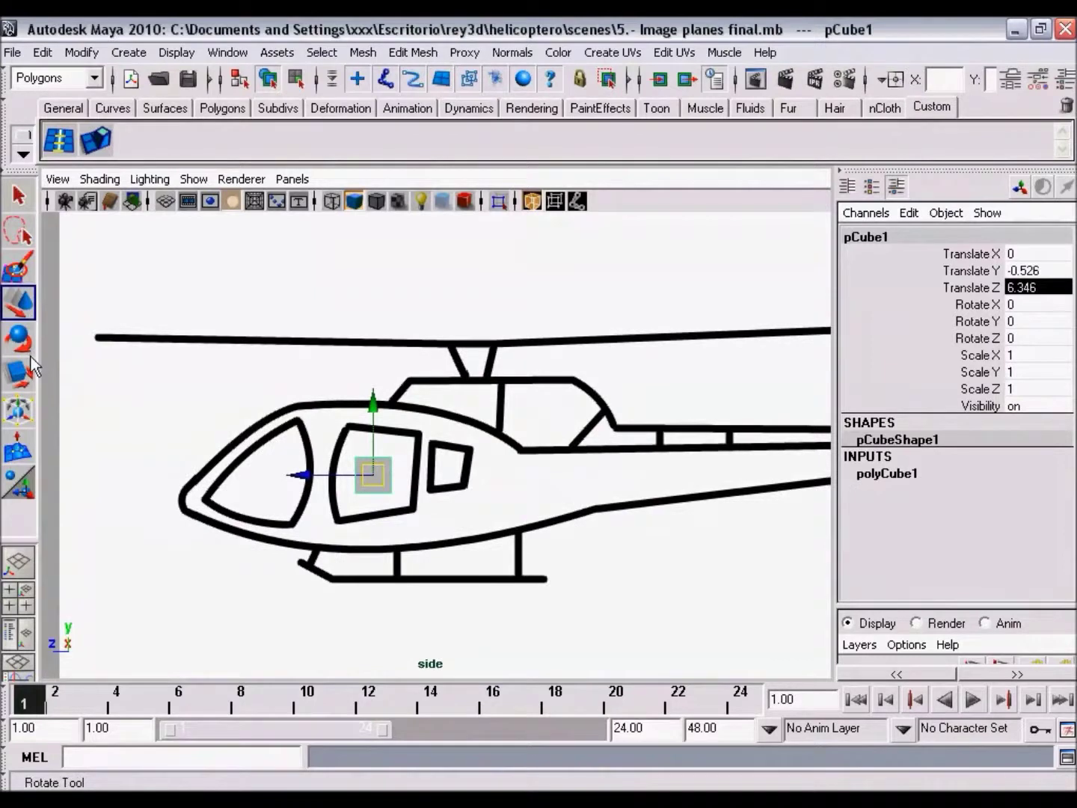
# - Scale the cube uniformly to 3.276, then stretch it along Z to 8.345 over the nose
pyautogui.click(16, 371)
pyautogui.moveTo(444, 523)
pyautogui.keyDown('alt'); pyautogui.mouseDown(button='middle')
pyautogui.moveTo(512, 519)
pyautogui.moveTo(484, 522)
pyautogui.mouseUp(button='middle'); pyautogui.keyUp('alt')
pyautogui.keyDown('alt'); pyautogui.moveTo(483, 521); pyautogui.dragTo(497, 529, button='right'); pyautogui.keyUp('alt')
pyautogui.keyDown('alt'); pyautogui.moveTo(497, 528); pyautogui.dragTo(488, 512, button='middle'); pyautogui.keyUp('alt')
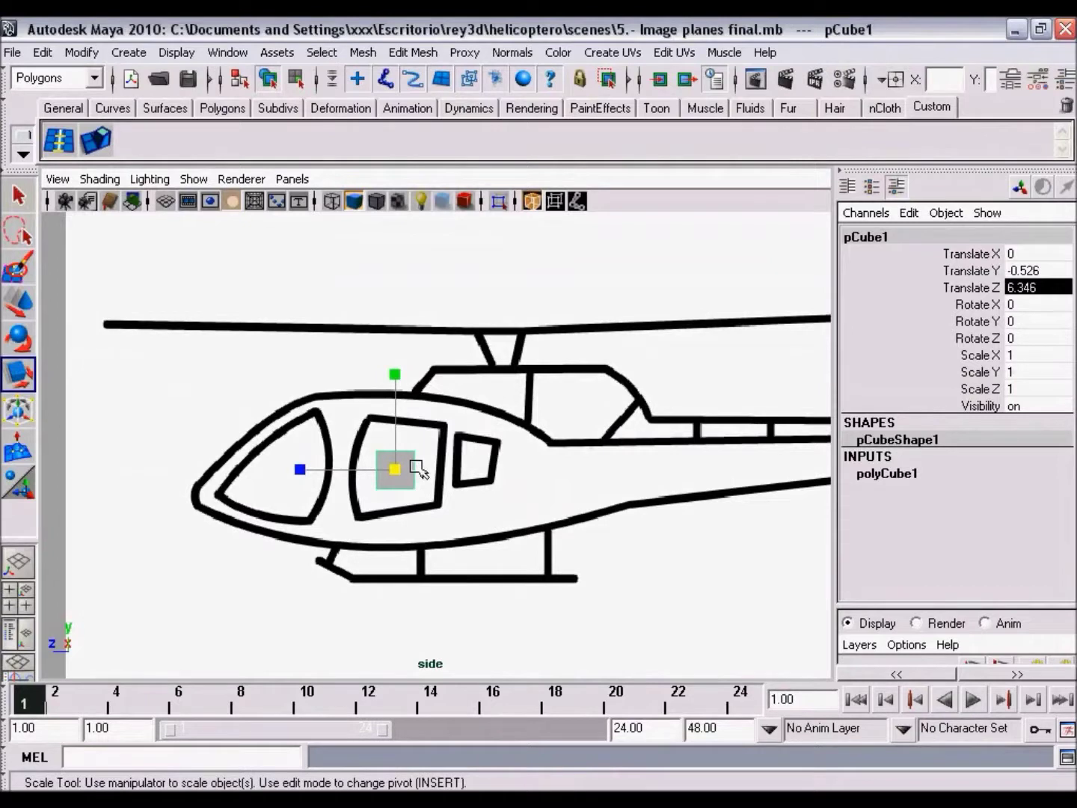
pyautogui.keyDown('alt'); pyautogui.moveTo(446, 501); pyautogui.dragTo(439, 498, button='middle'); pyautogui.keyUp('alt')
pyautogui.moveTo(391, 466); pyautogui.dragTo(466, 466)
pyautogui.moveTo(294, 466)
pyautogui.mouseDown()
pyautogui.moveTo(136, 469)
pyautogui.moveTo(151, 468)
pyautogui.mouseUp()
pyautogui.press('w')
pyautogui.keyDown('alt'); pyautogui.moveTo(425, 526); pyautogui.dragTo(402, 519, button='middle'); pyautogui.keyUp('alt')
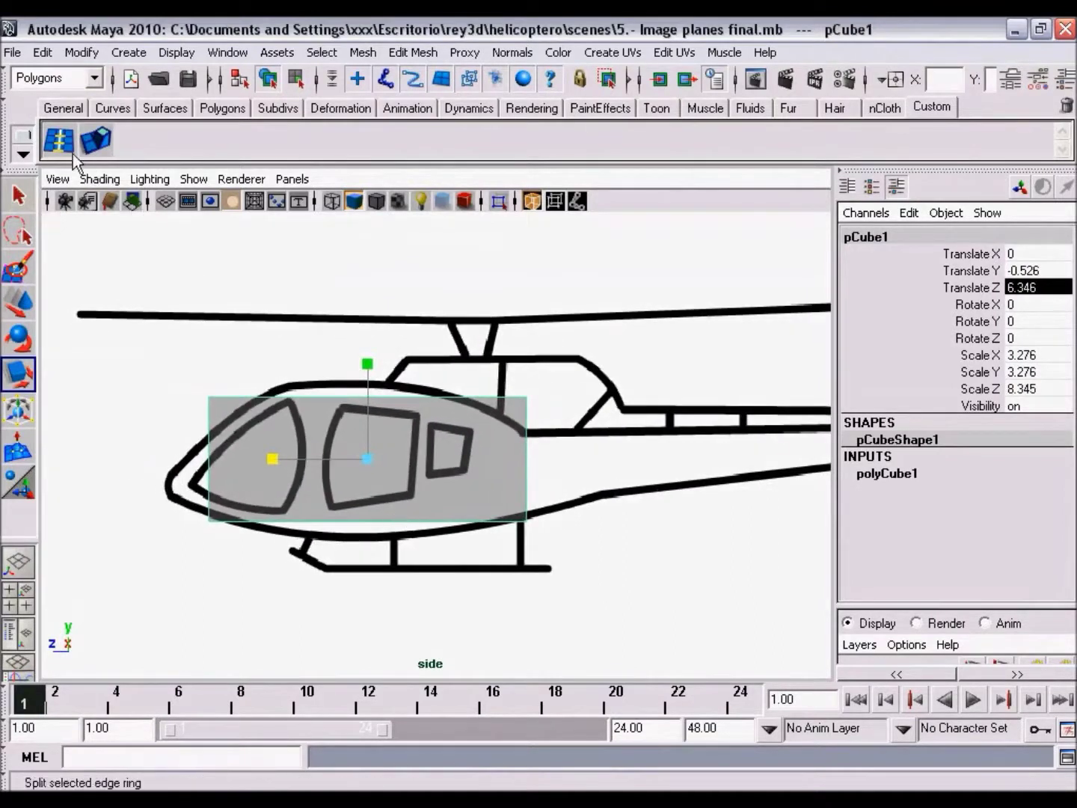
# - Insert two edge loops across the cube, then switch to vertex mode with the Move tool
pyautogui.click(58, 140)
pyautogui.scroll(1, 265, 376)
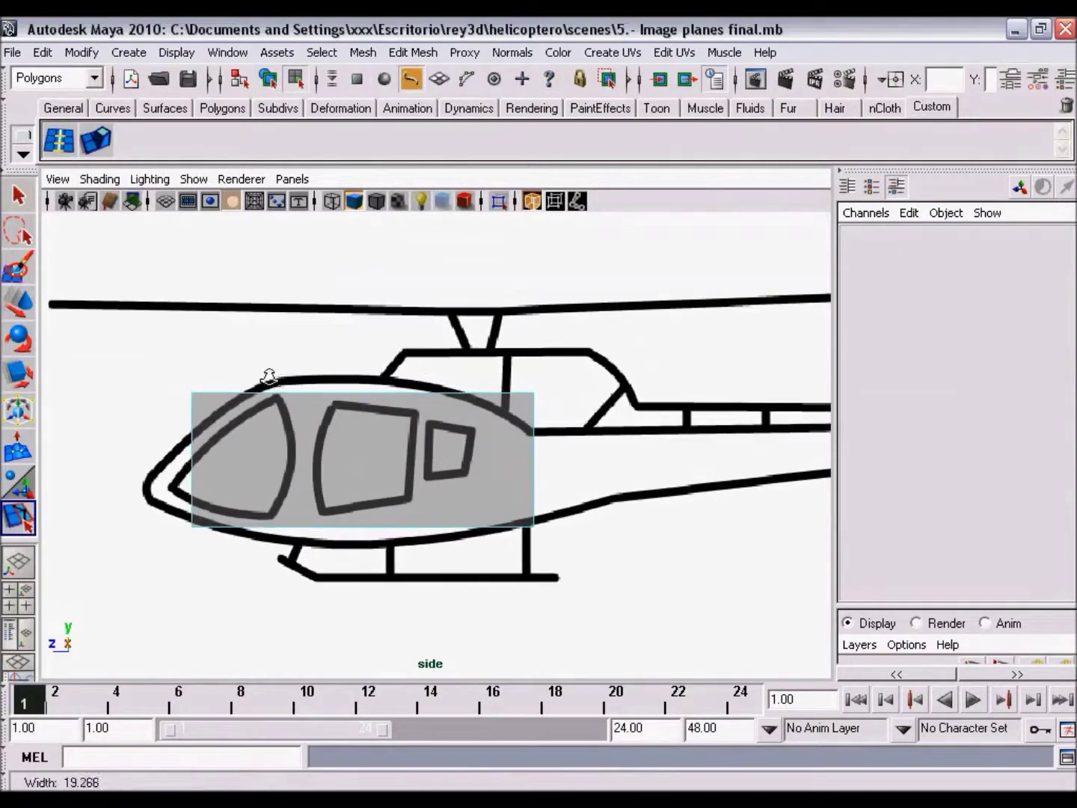
pyautogui.click(292, 401)
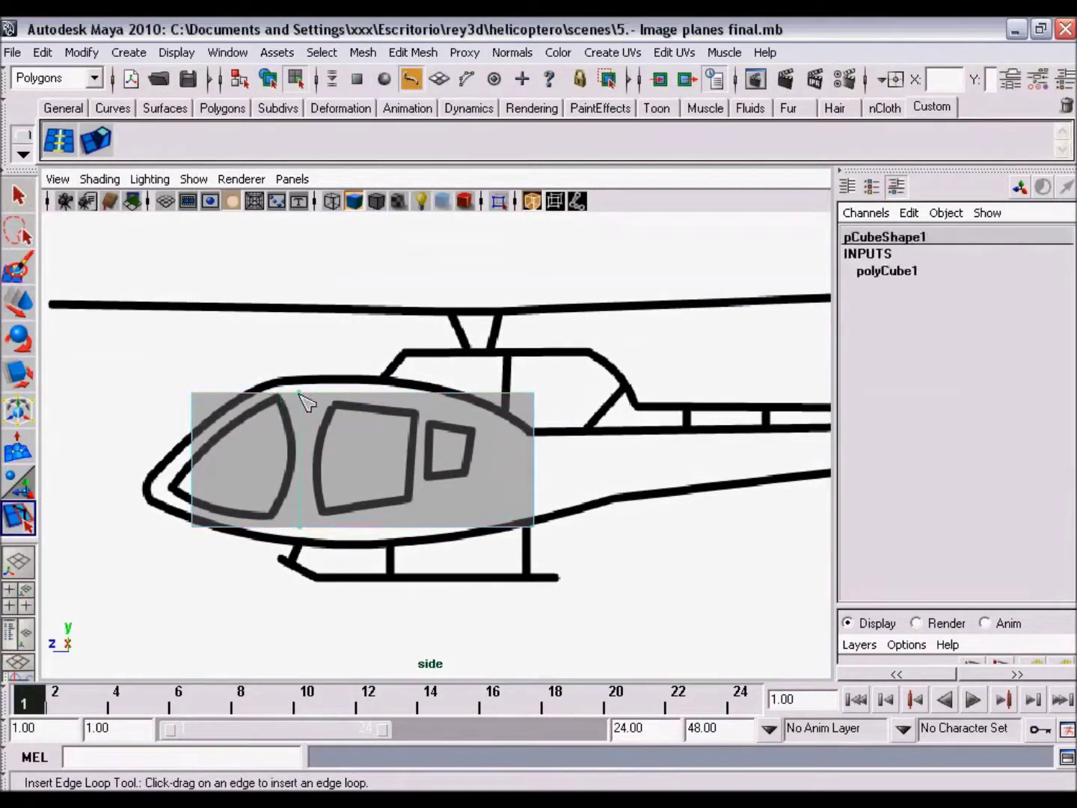
pyautogui.click(431, 397)
pyautogui.moveTo(483, 416); pyautogui.dragTo(449, 425, button='right')
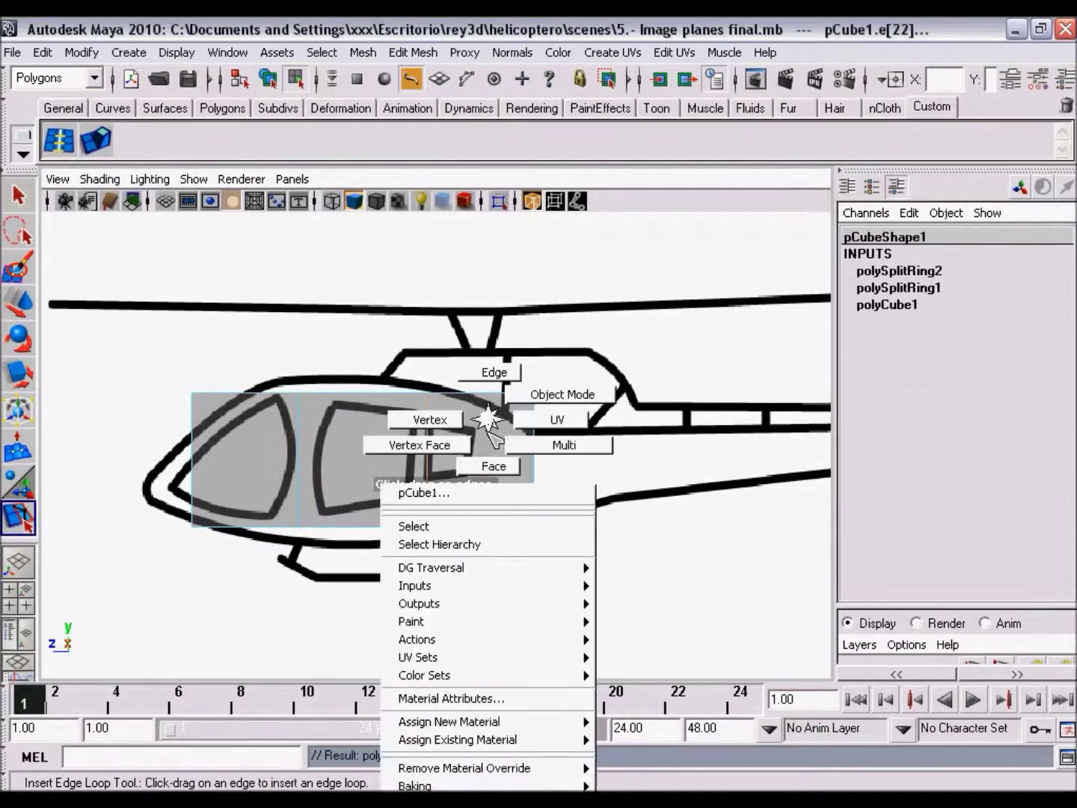
pyautogui.press('F9')
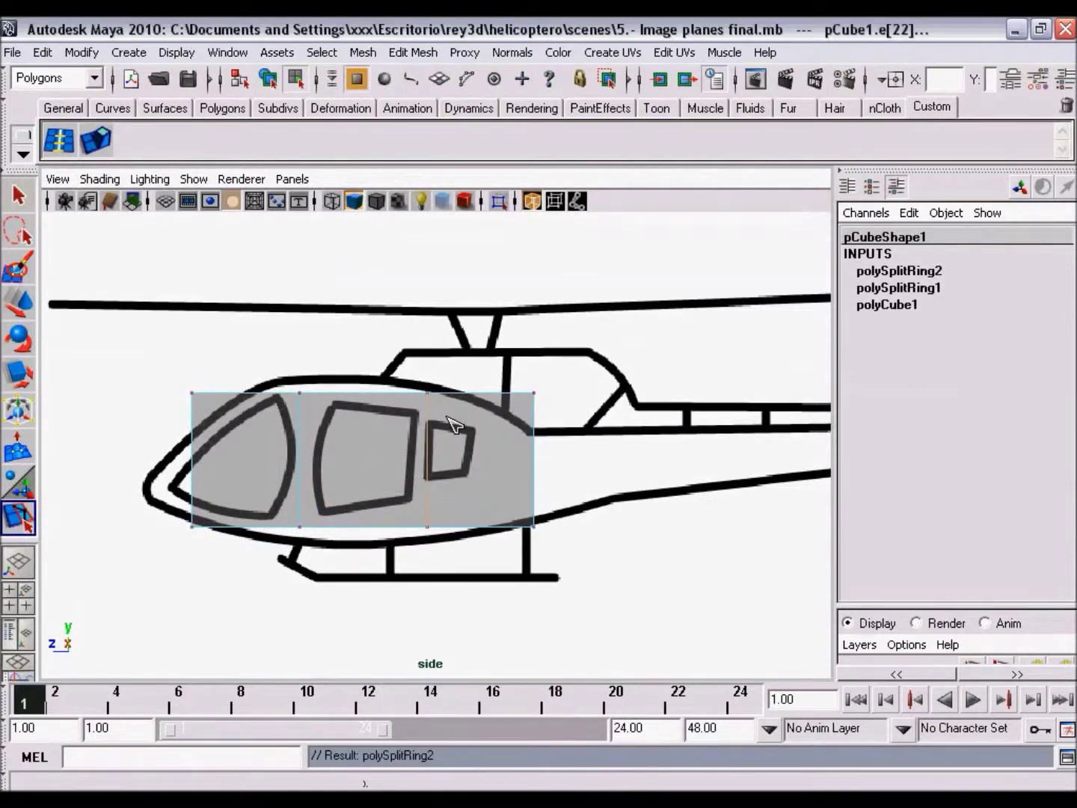
pyautogui.click(19, 305)
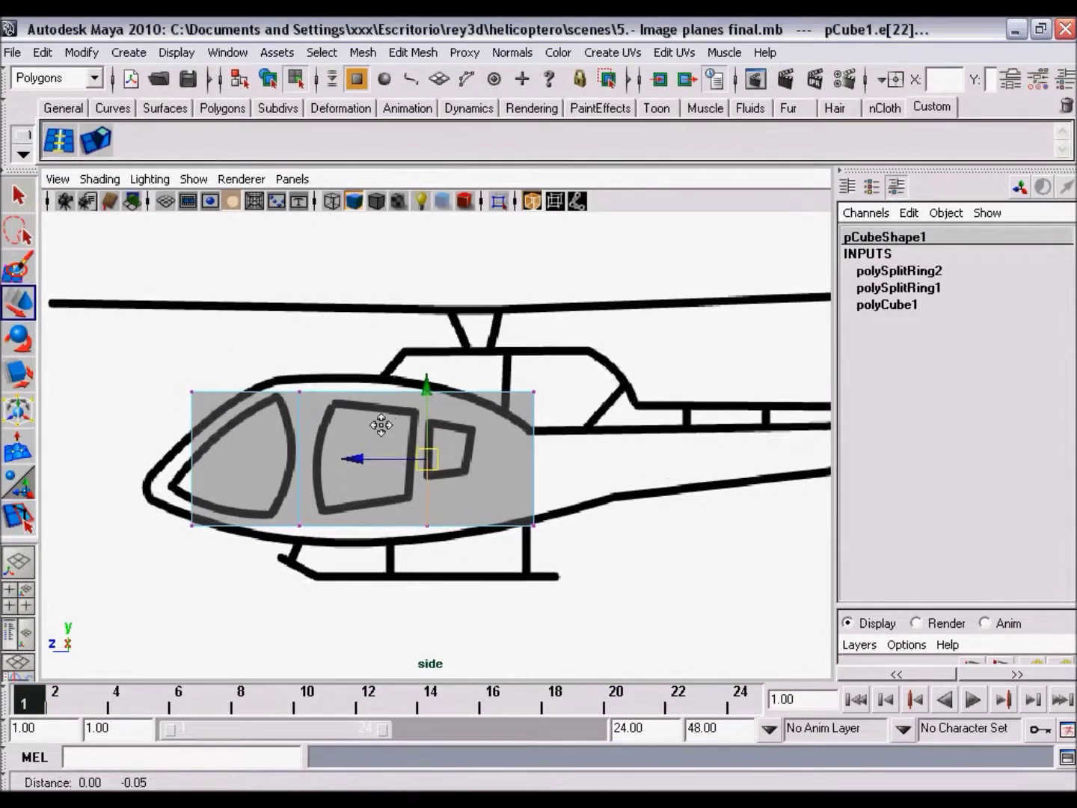
# - Centre the side view on the cockpit and marquee-select the cube's front top corner vertices
pyautogui.keyDown('alt'); pyautogui.moveTo(378, 425); pyautogui.dragTo(384, 404, button='middle'); pyautogui.keyUp('alt')
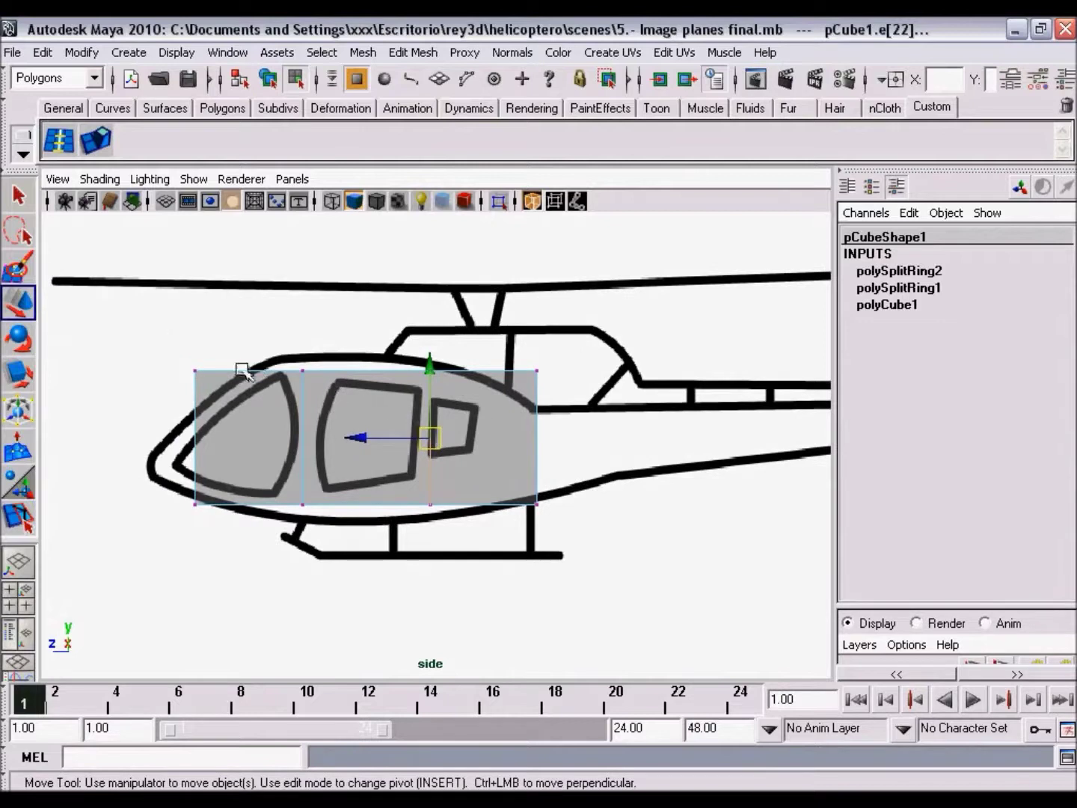
pyautogui.scroll(1, 384, 497)
pyautogui.scroll(1, 404, 505)
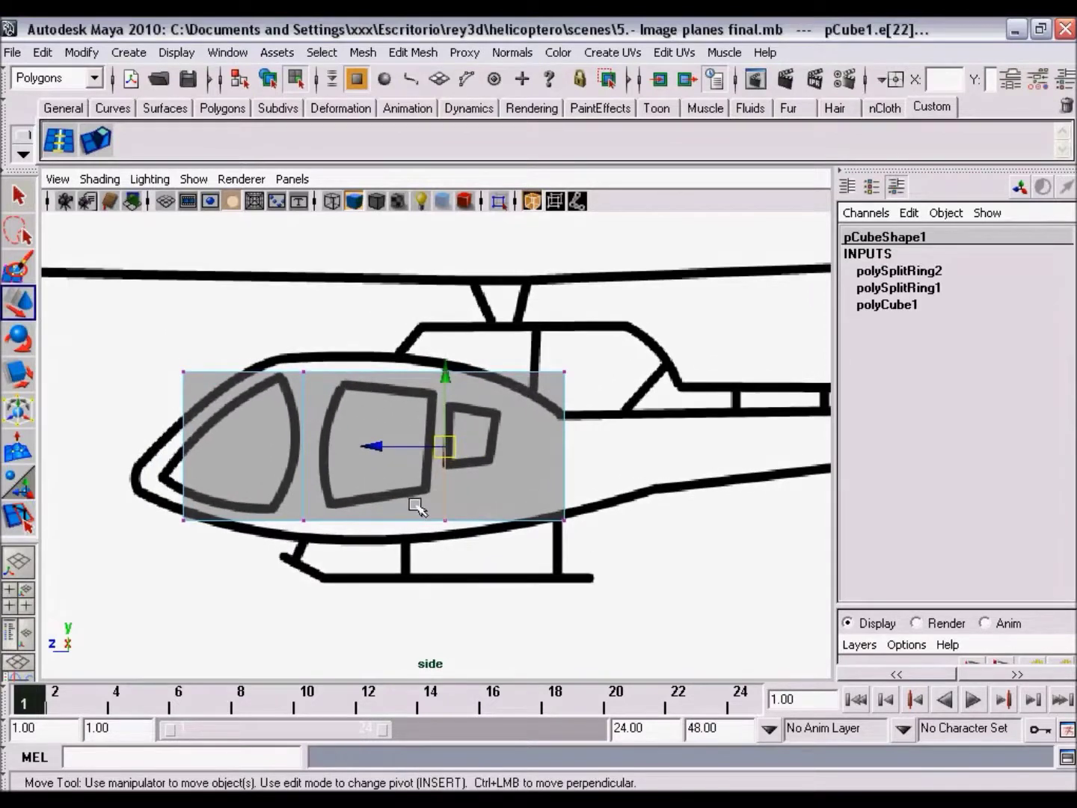
pyautogui.scroll(-1, 414, 498)
pyautogui.scroll(-1, 423, 493)
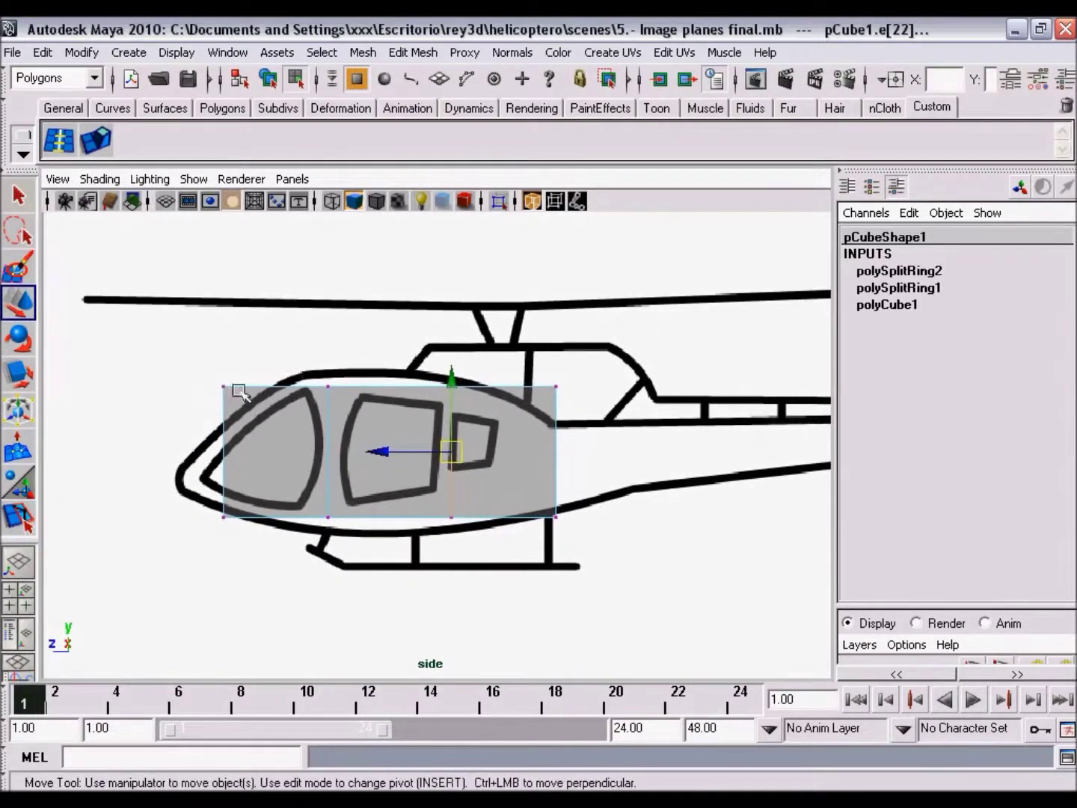
pyautogui.moveTo(256, 416)
pyautogui.mouseDown()
pyautogui.moveTo(264, 422)
pyautogui.moveTo(267, 343)
pyautogui.mouseUp()
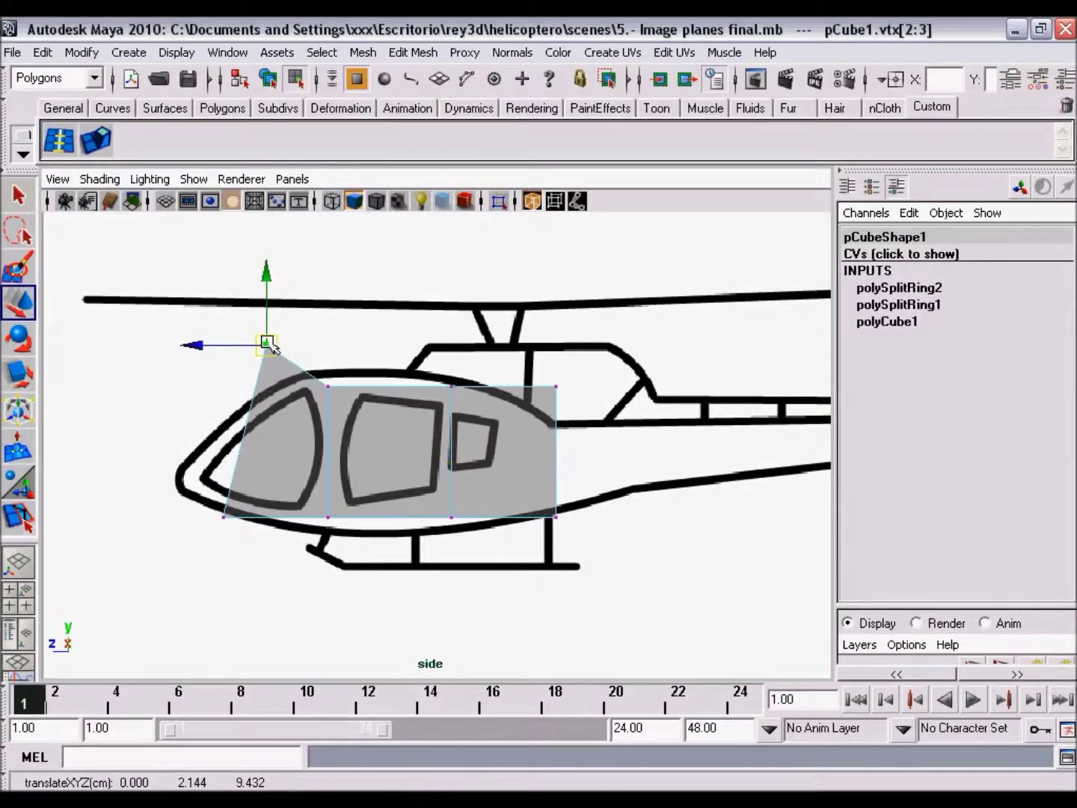
pyautogui.hotkey('ctrl', 'z')
pyautogui.click(308, 352)
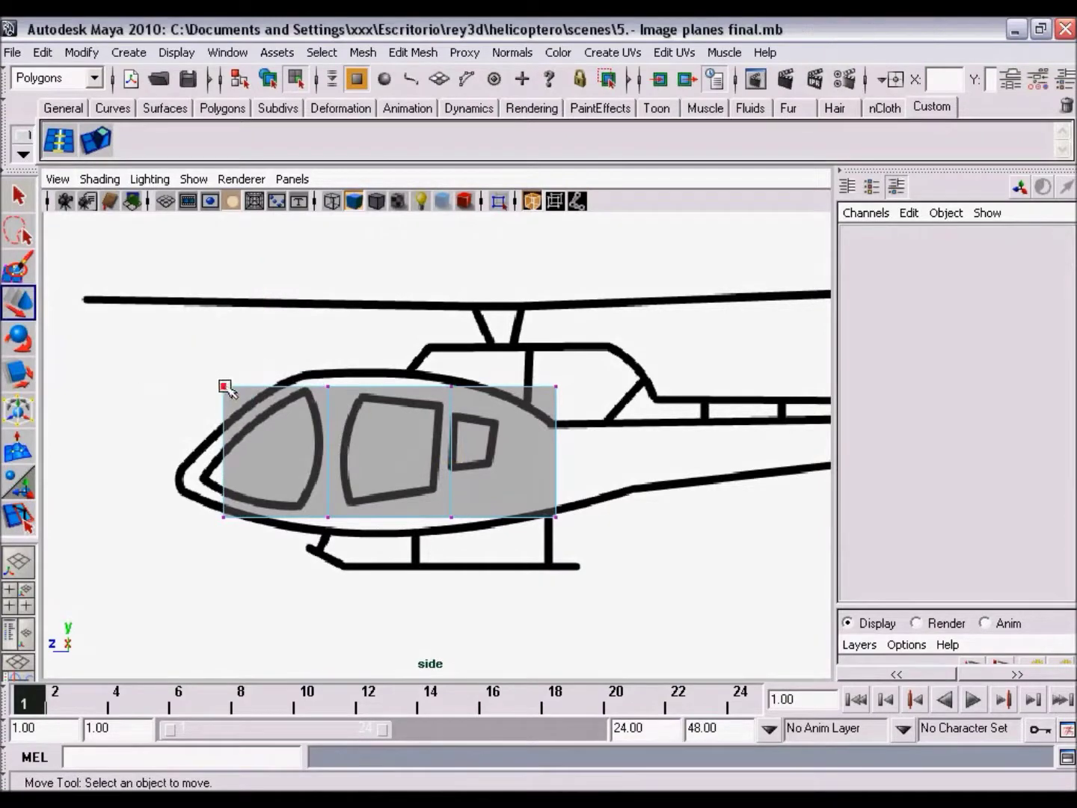
pyautogui.click(225, 387)
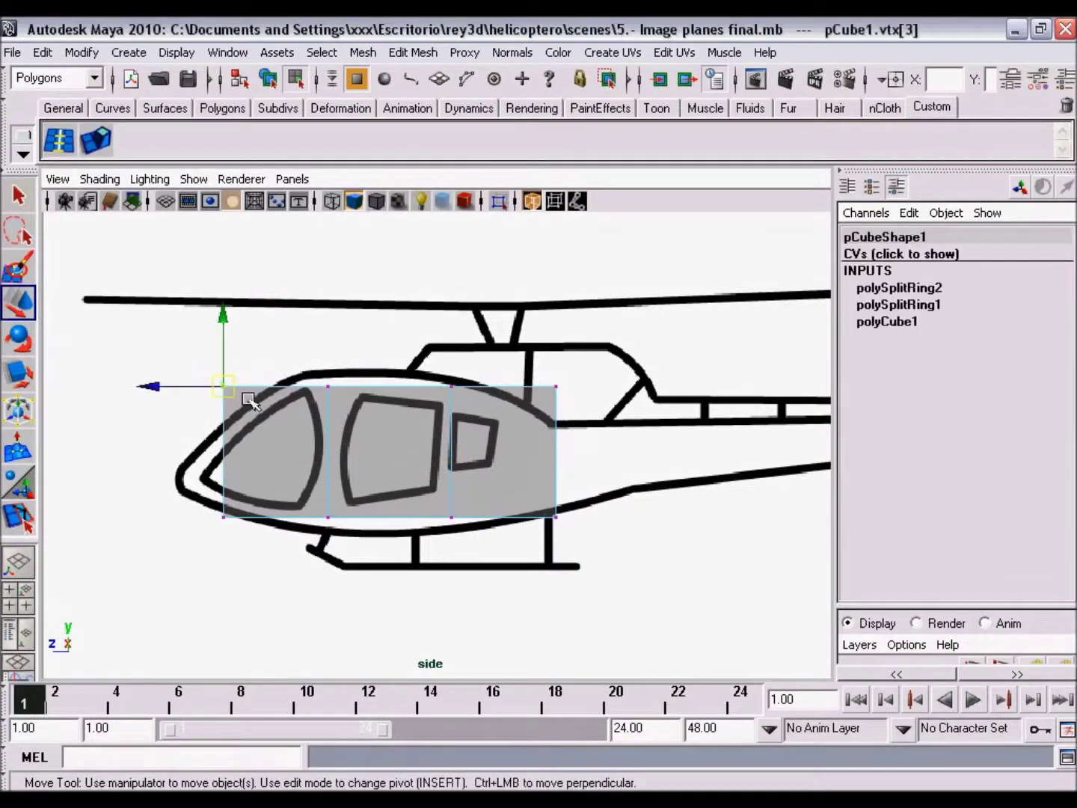
pyautogui.press('space')
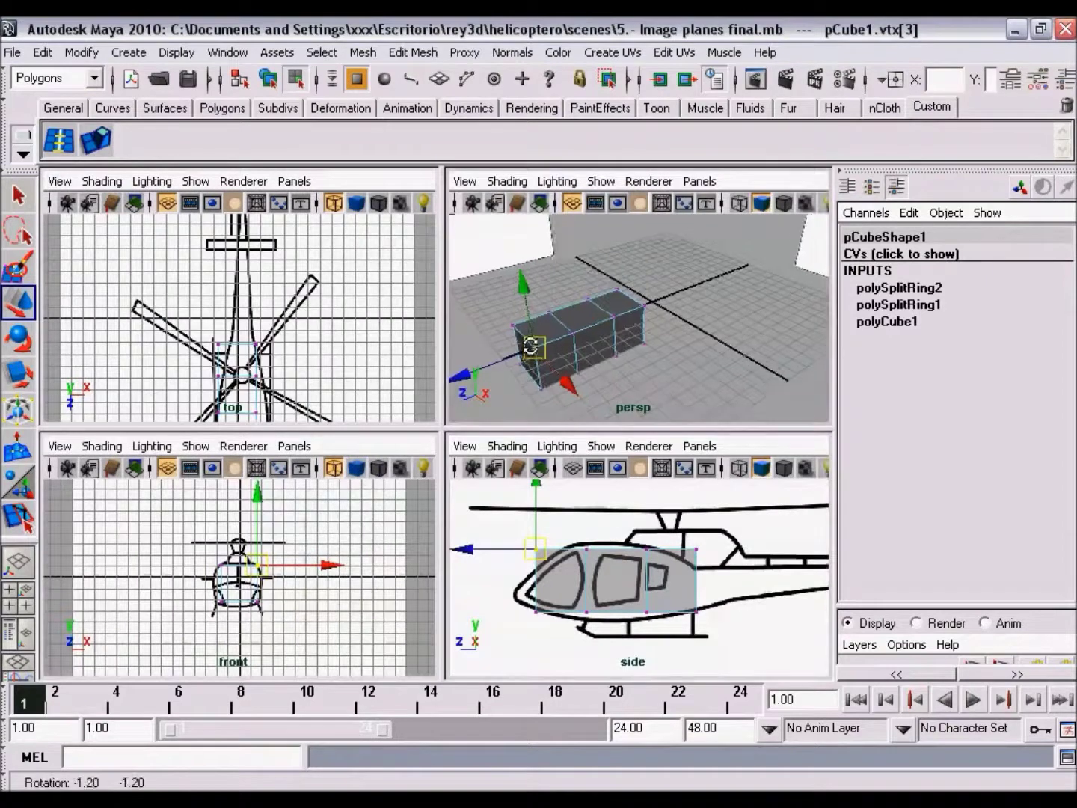
pyautogui.keyDown('alt'); pyautogui.moveTo(563, 341); pyautogui.dragTo(607, 321); pyautogui.keyUp('alt')
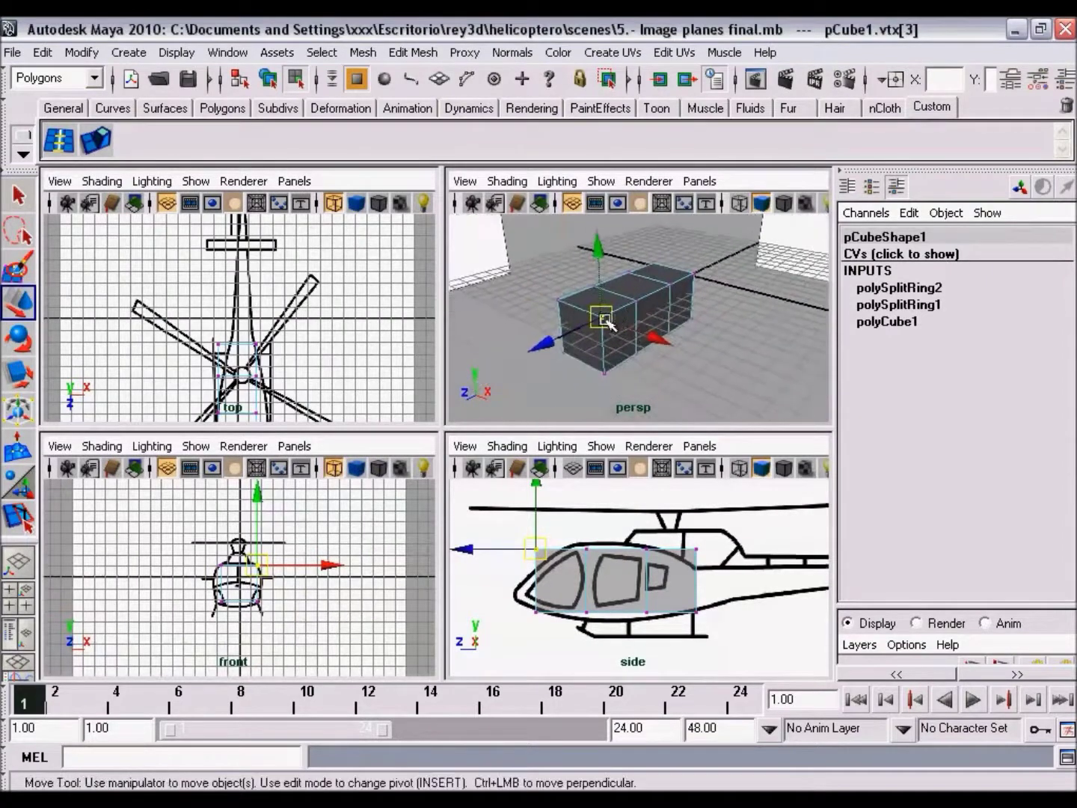
pyautogui.moveTo(537, 550)
pyautogui.mouseDown()
pyautogui.moveTo(555, 560)
pyautogui.moveTo(521, 544)
pyautogui.mouseUp()
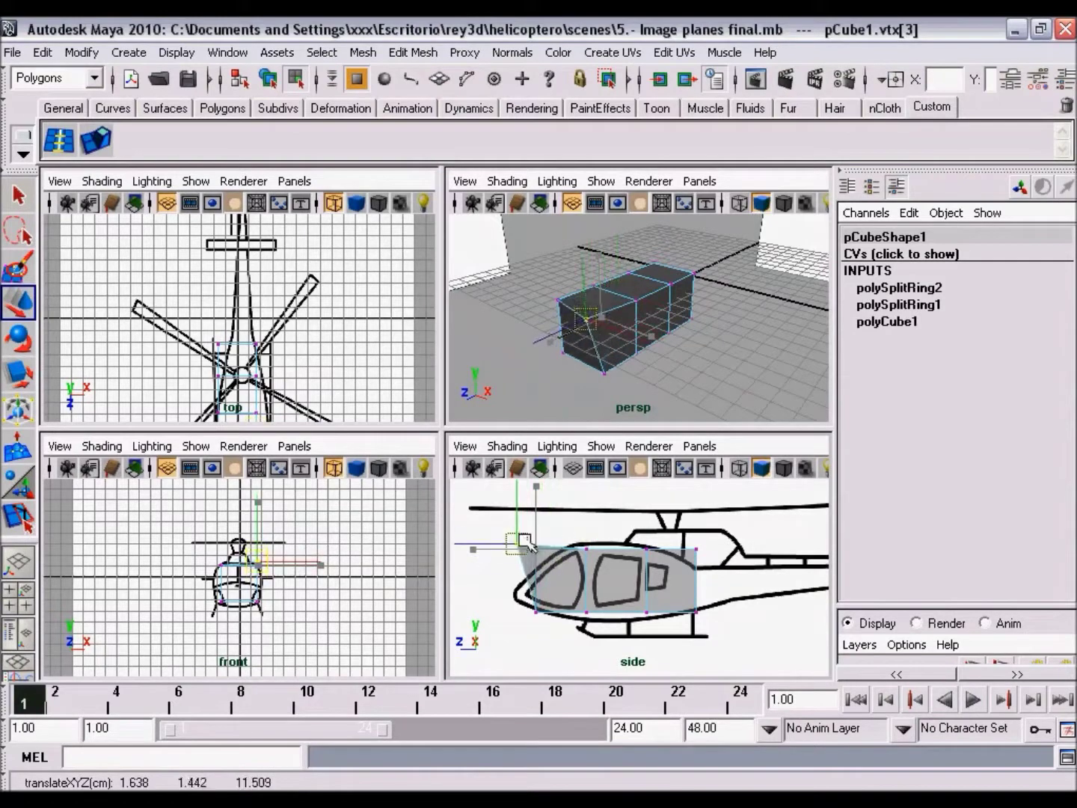
pyautogui.hotkey('ctrl', 'z')
pyautogui.click(505, 524)
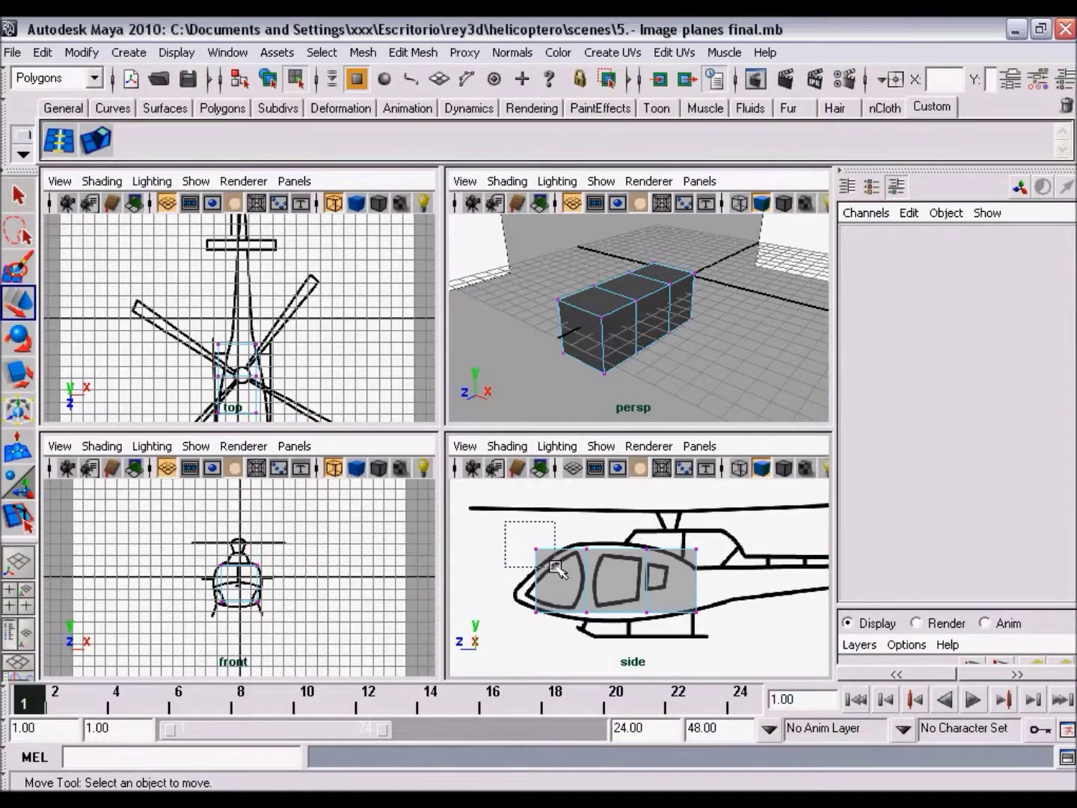
pyautogui.moveTo(555, 566); pyautogui.dragTo(529, 544)
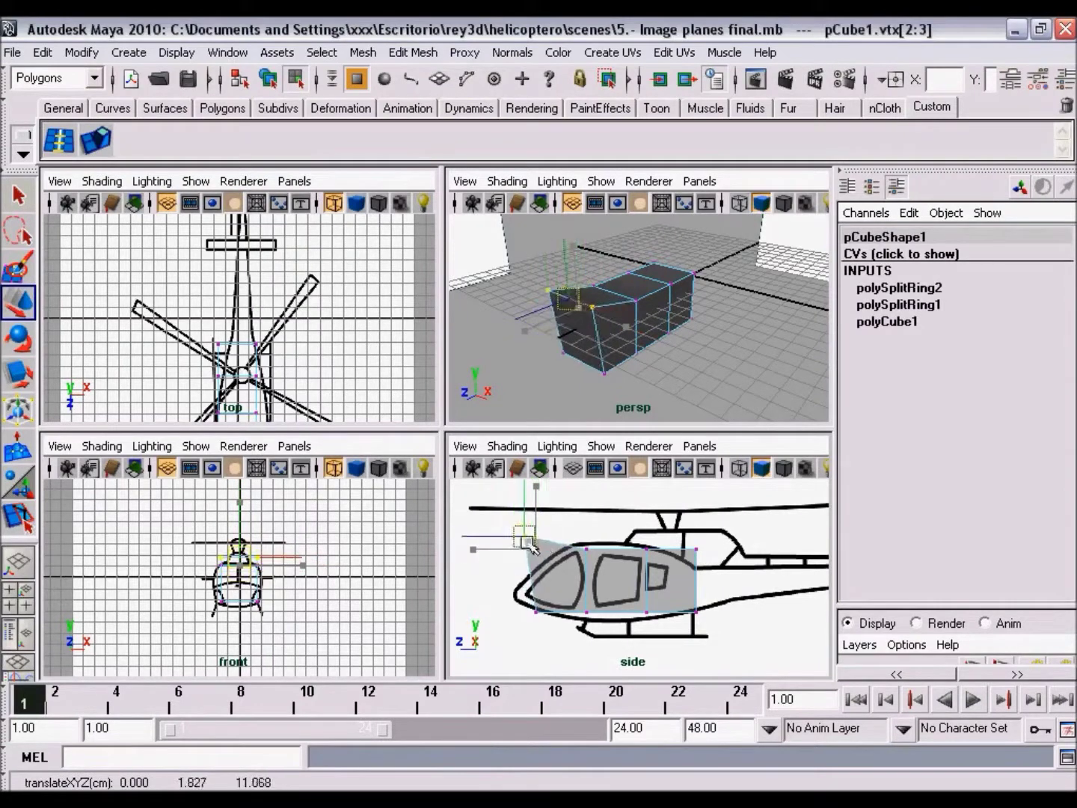
pyautogui.hotkey('ctrl', 'z')
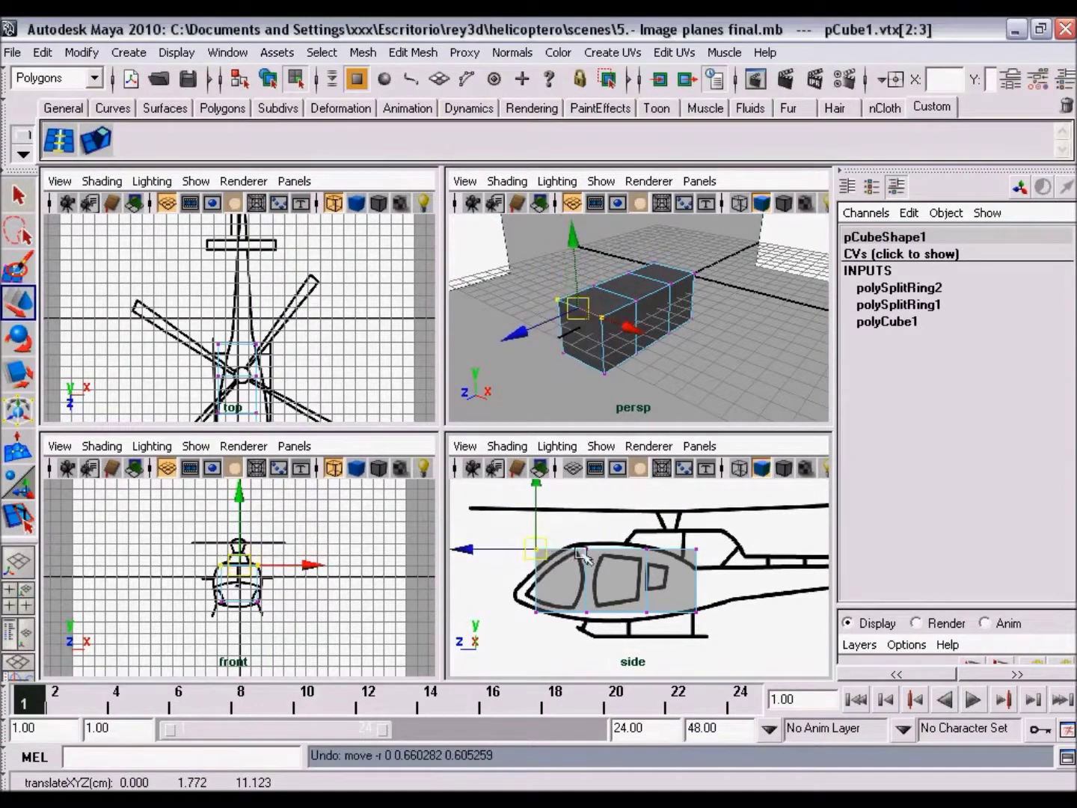
pyautogui.keyDown('alt'); pyautogui.moveTo(603, 575); pyautogui.dragTo(586, 546, button='middle'); pyautogui.keyUp('alt')
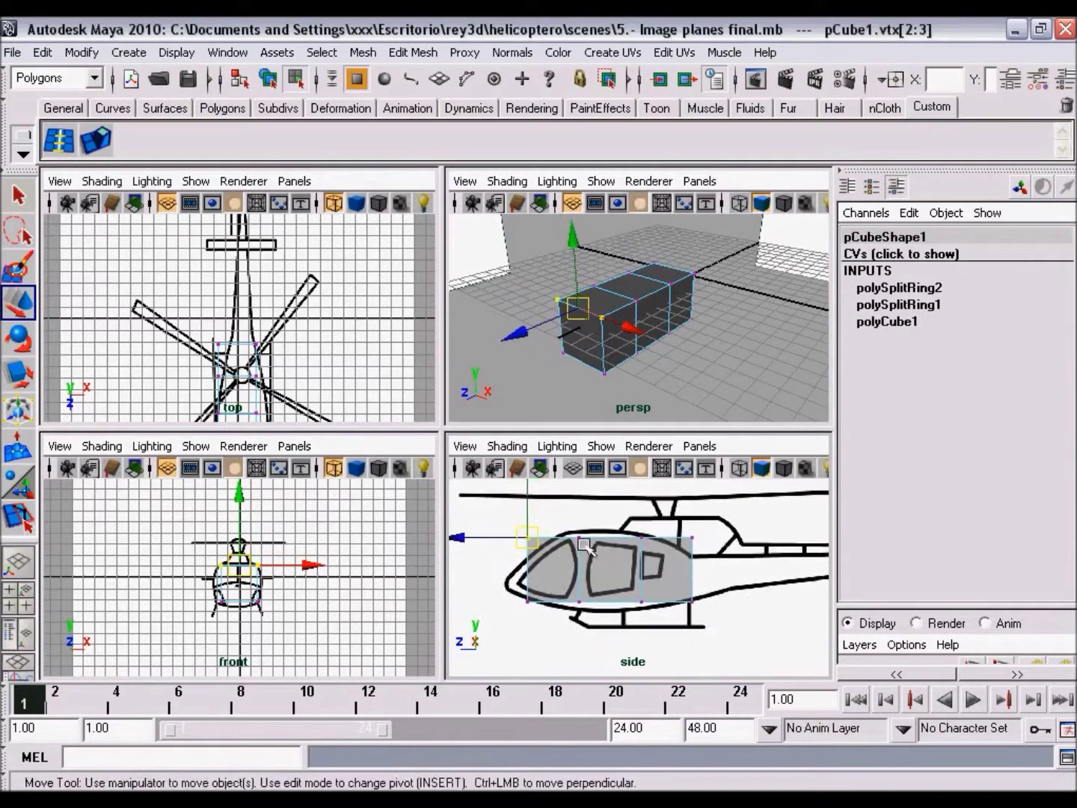
pyautogui.click(582, 538)
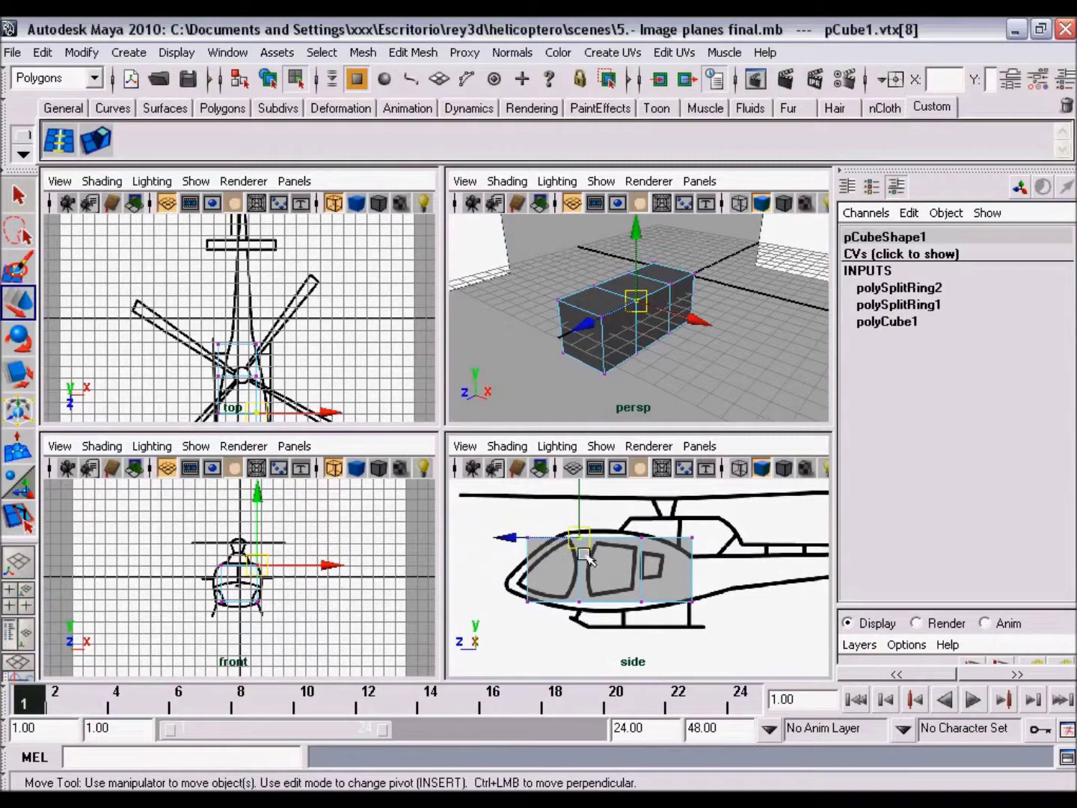
pyautogui.moveTo(587, 540)
pyautogui.mouseDown()
pyautogui.moveTo(607, 534)
pyautogui.moveTo(584, 546)
pyautogui.mouseUp()
pyautogui.hotkey('ctrl', 'z')
# - In the maximised side view, fit the box's top front corner and top vertices onto the windshield and roof outline
pyautogui.press('space')
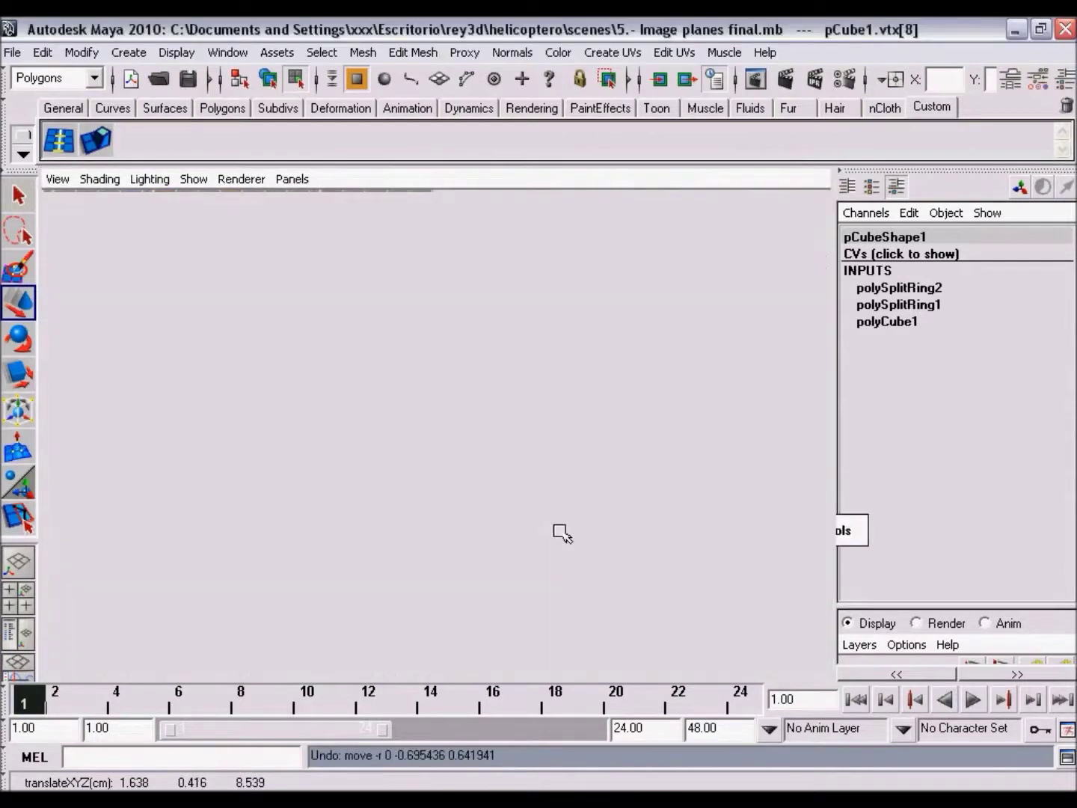
pyautogui.moveTo(214, 318); pyautogui.dragTo(299, 402)
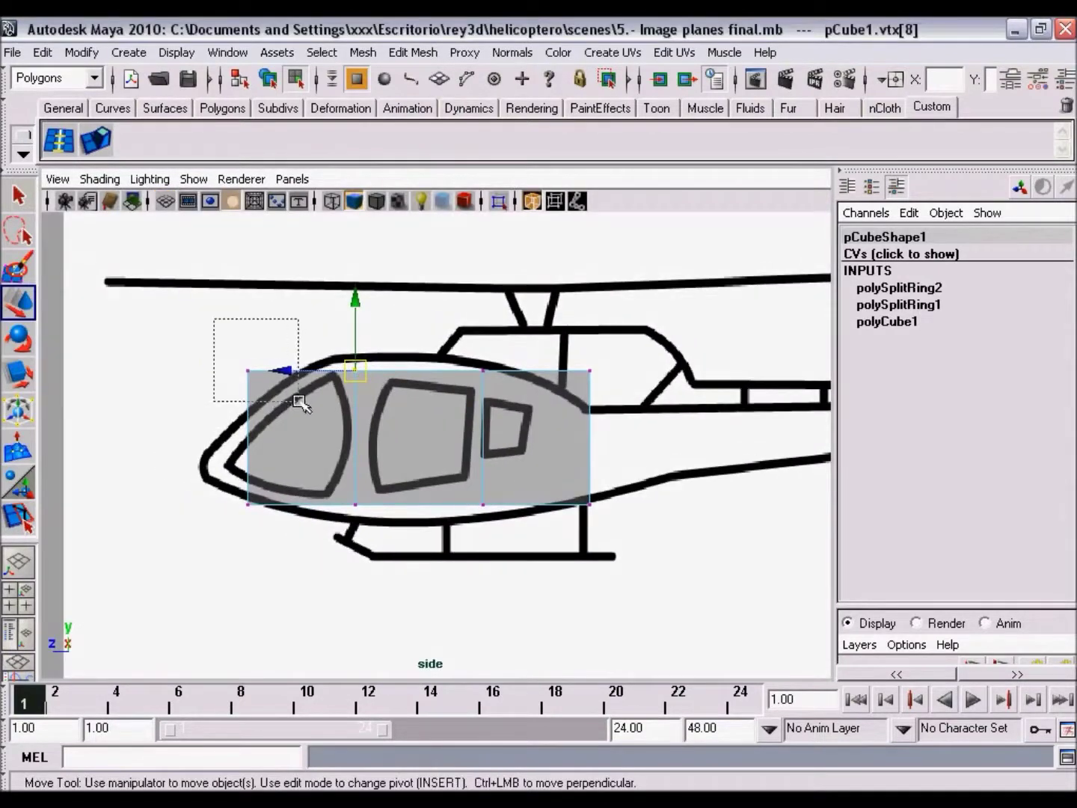
pyautogui.moveTo(248, 371)
pyautogui.mouseDown()
pyautogui.moveTo(310, 370)
pyautogui.moveTo(331, 357)
pyautogui.mouseUp()
pyautogui.moveTo(493, 389)
pyautogui.mouseDown()
pyautogui.moveTo(470, 360)
pyautogui.moveTo(458, 366)
pyautogui.mouseUp()
pyautogui.moveTo(348, 344)
pyautogui.mouseDown()
pyautogui.moveTo(364, 378)
pyautogui.moveTo(404, 365)
pyautogui.mouseUp()
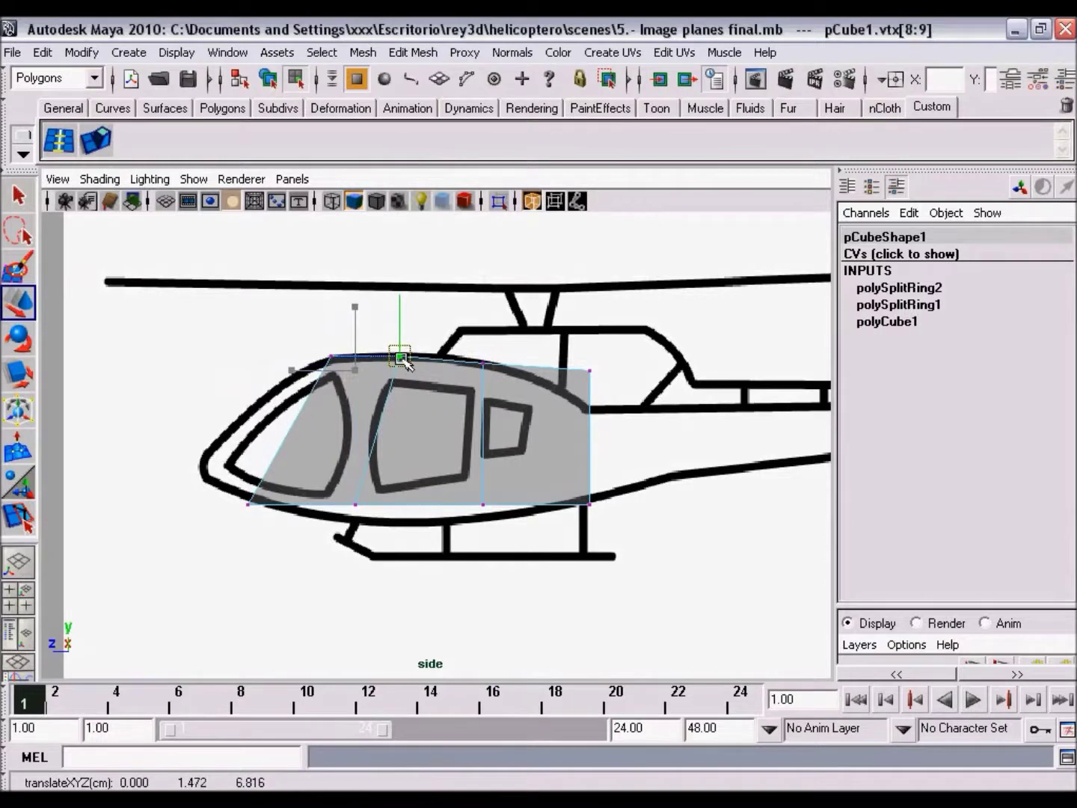
pyautogui.keyDown('alt'); pyautogui.moveTo(480, 470); pyautogui.dragTo(480, 479, button='middle'); pyautogui.keyUp('alt')
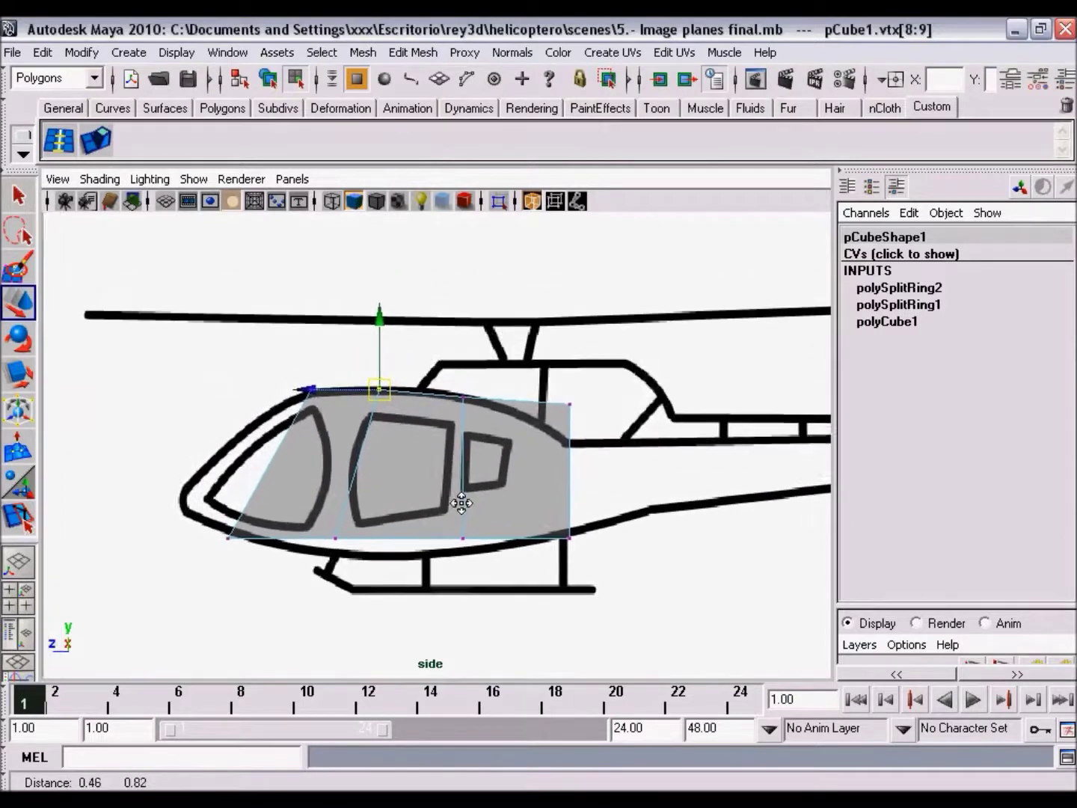
pyautogui.keyDown('alt'); pyautogui.moveTo(481, 478); pyautogui.dragTo(507, 479, button='right'); pyautogui.keyUp('alt')
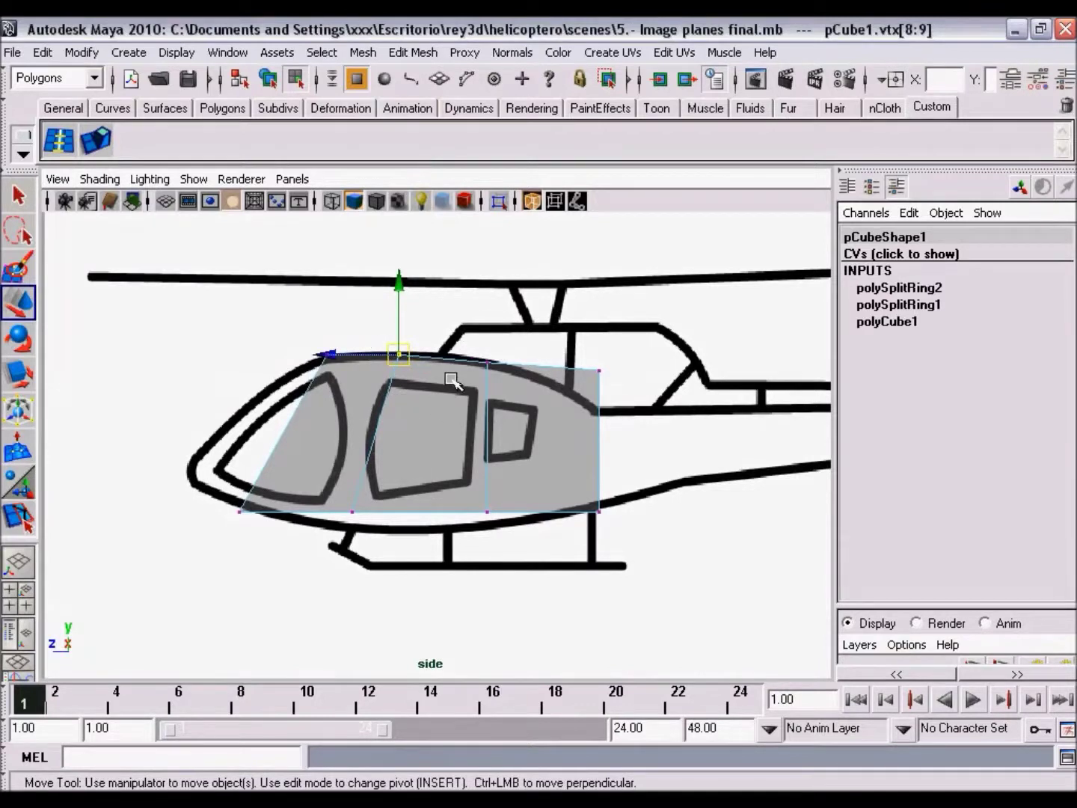
pyautogui.moveTo(404, 354); pyautogui.dragTo(362, 354)
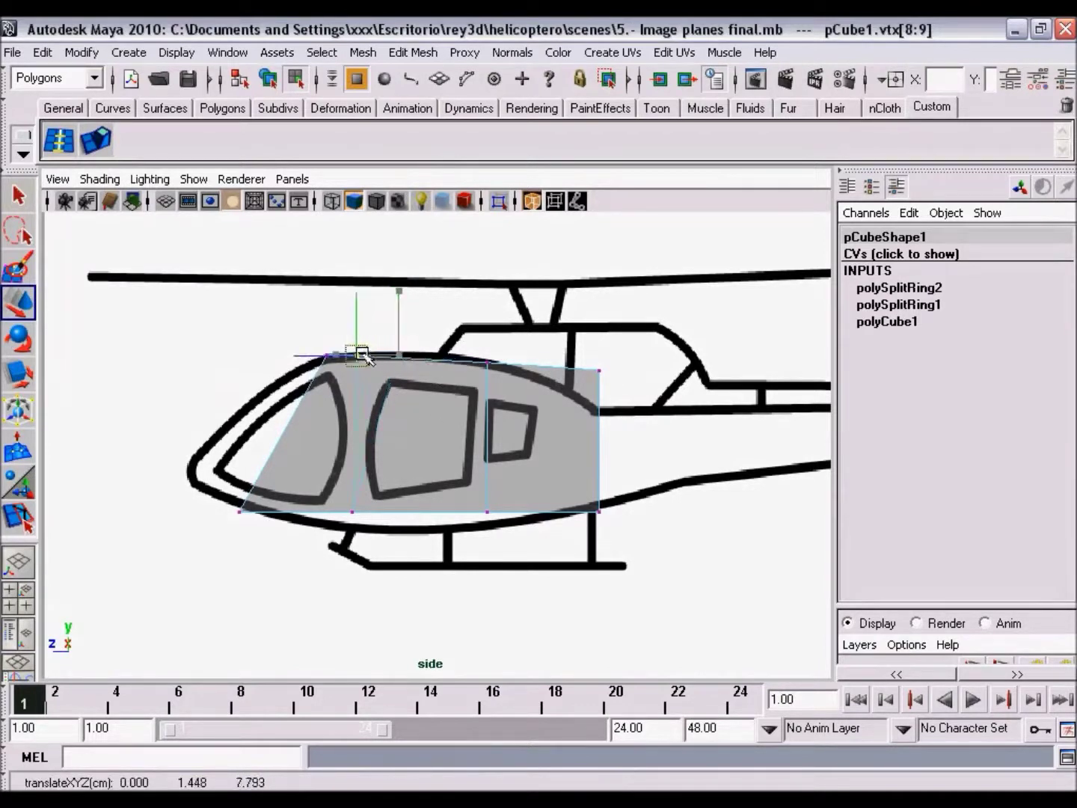
# - Move the bottom middle, front and under-window vertices onto the nose and belly outline
pyautogui.moveTo(374, 533)
pyautogui.mouseDown()
pyautogui.moveTo(339, 500)
pyautogui.moveTo(343, 516)
pyautogui.moveTo(315, 524)
pyautogui.mouseUp()
pyautogui.moveTo(215, 483)
pyautogui.mouseDown()
pyautogui.moveTo(265, 550)
pyautogui.moveTo(251, 501)
pyautogui.mouseUp()
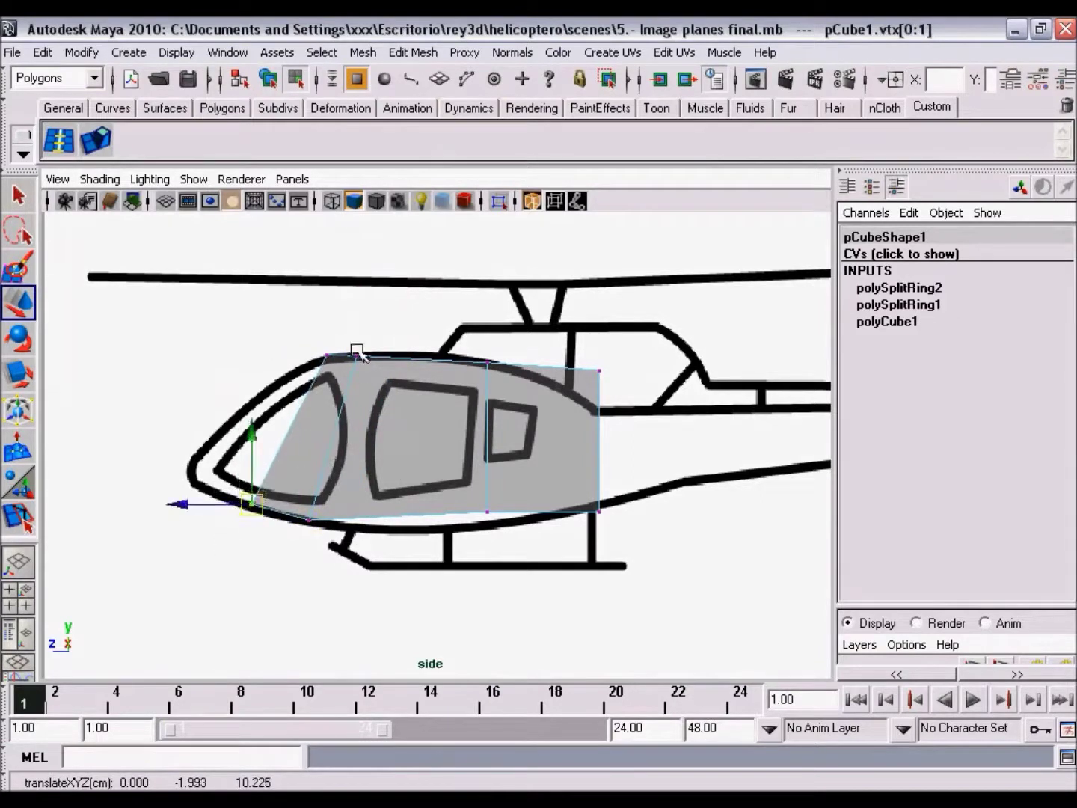
pyautogui.moveTo(388, 328)
pyautogui.mouseDown()
pyautogui.moveTo(345, 372)
pyautogui.moveTo(397, 353)
pyautogui.mouseUp()
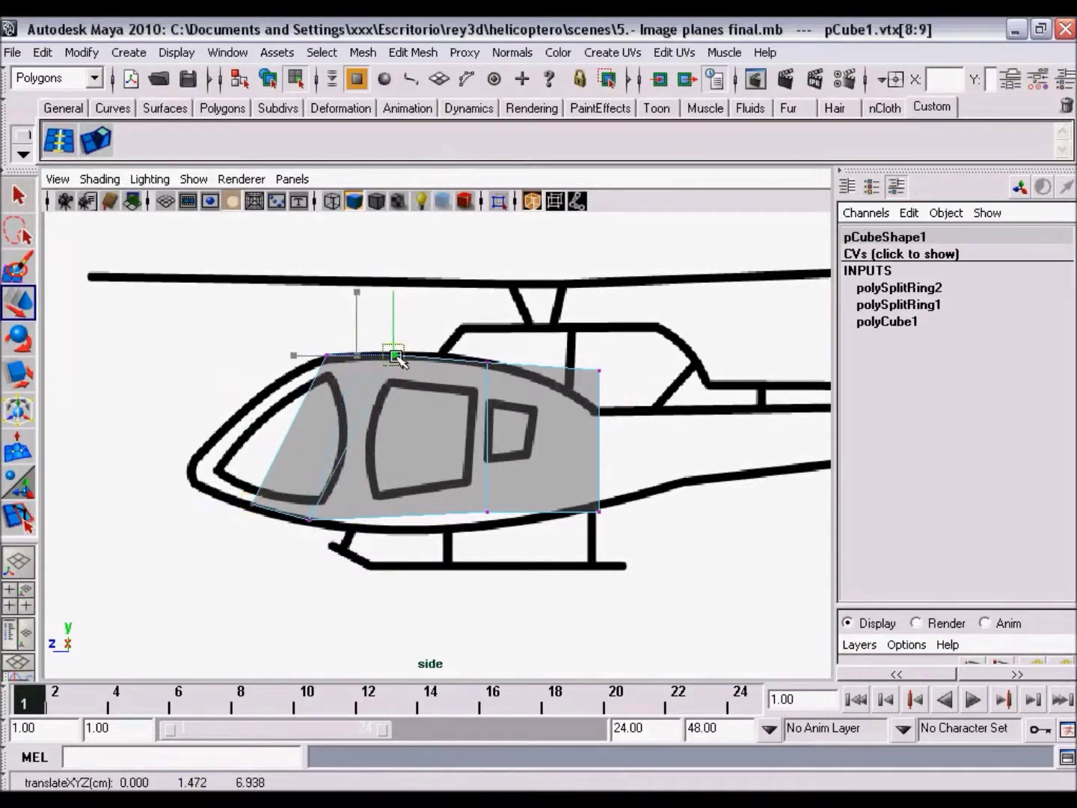
pyautogui.moveTo(309, 499); pyautogui.dragTo(334, 549)
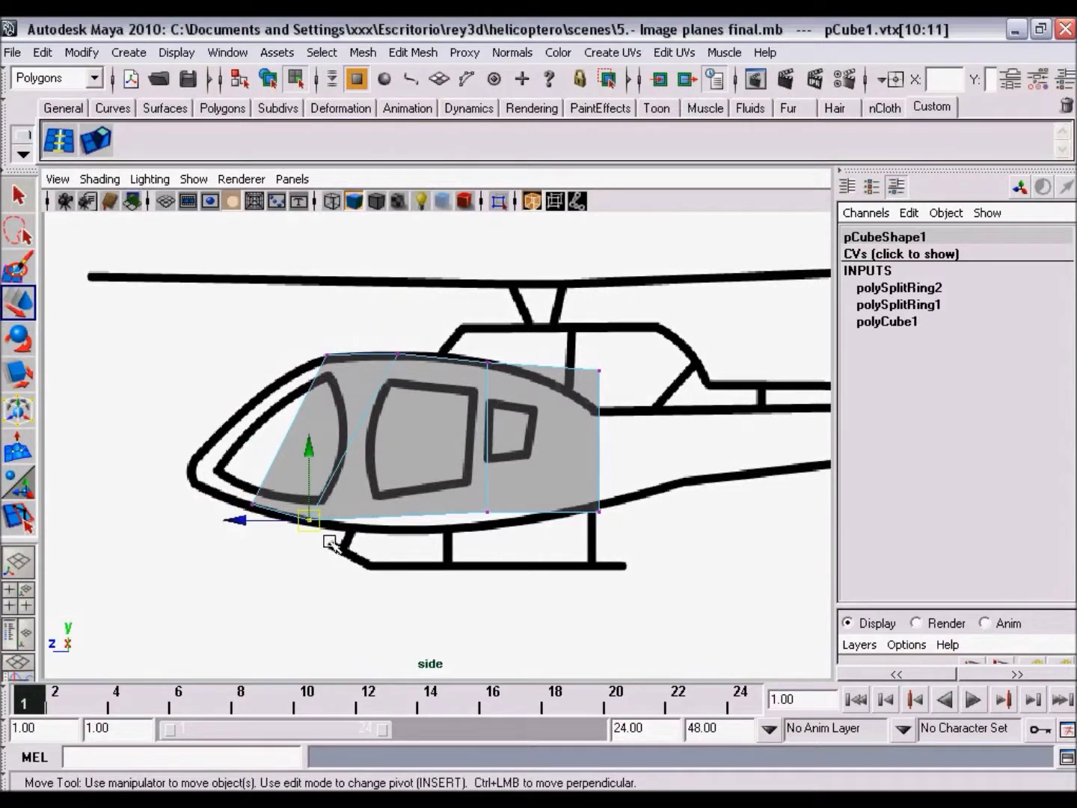
pyautogui.moveTo(311, 522); pyautogui.dragTo(377, 527)
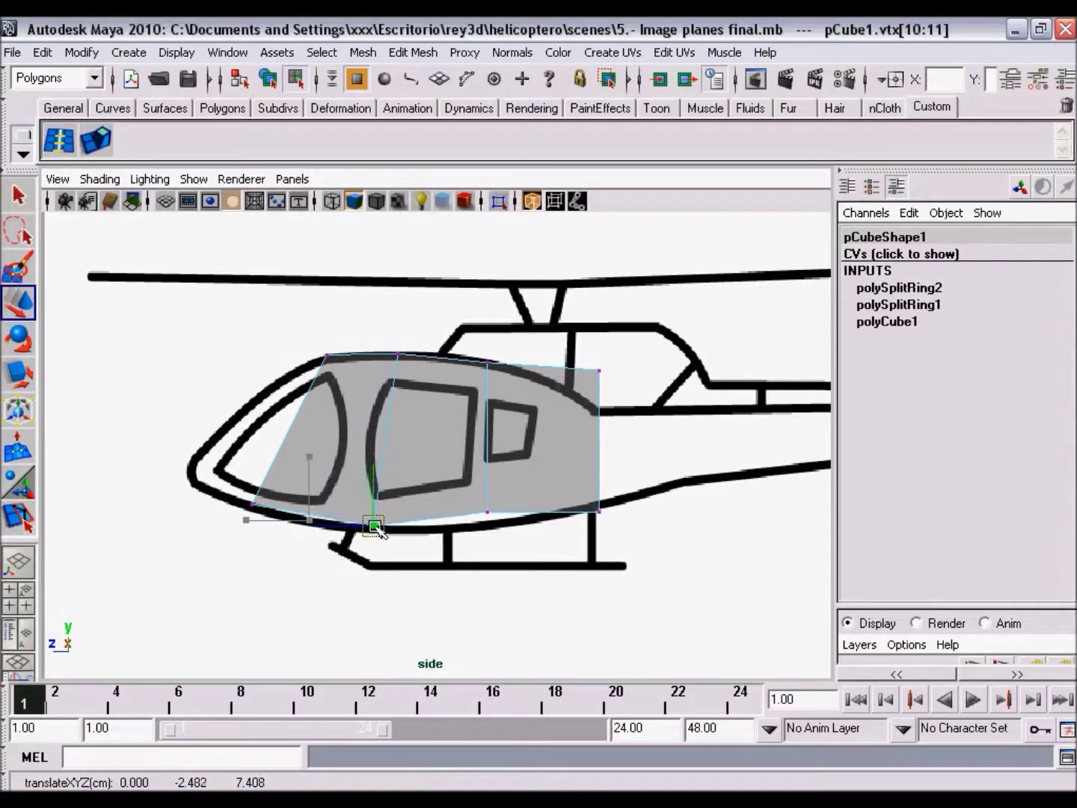
pyautogui.click(486, 512)
pyautogui.moveTo(485, 513); pyautogui.dragTo(480, 525)
# - Lower the top rear corner onto the cockpit's back edge, then restore the four-view layout
pyautogui.click(599, 371)
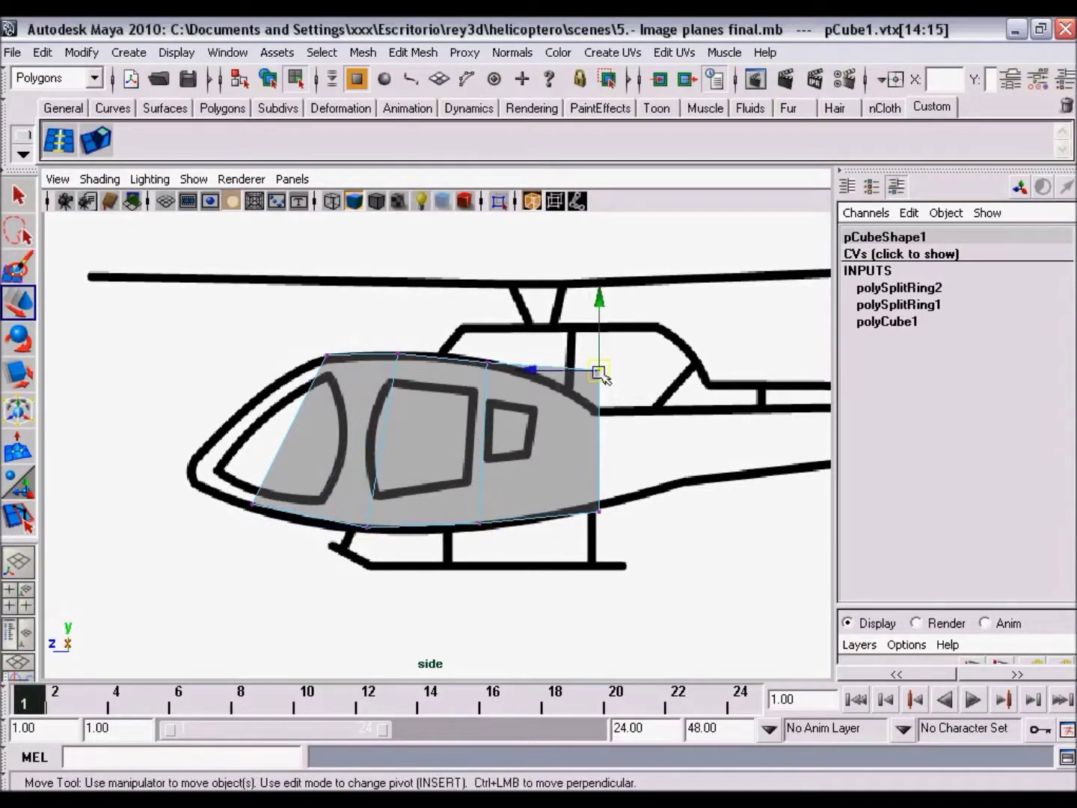
pyautogui.moveTo(599, 371); pyautogui.dragTo(599, 408)
pyautogui.moveTo(571, 500)
pyautogui.mouseDown()
pyautogui.moveTo(622, 536)
pyautogui.moveTo(595, 502)
pyautogui.mouseUp()
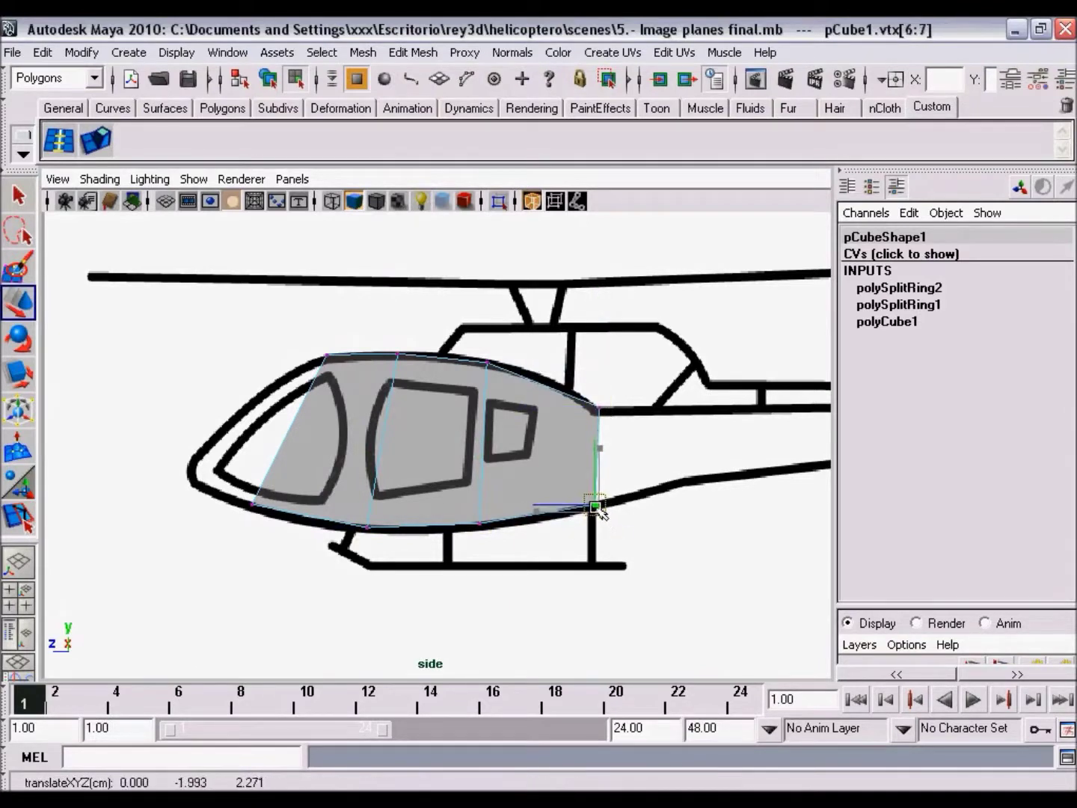
pyautogui.scroll(2, 452, 472)
pyautogui.scroll(1, 477, 474)
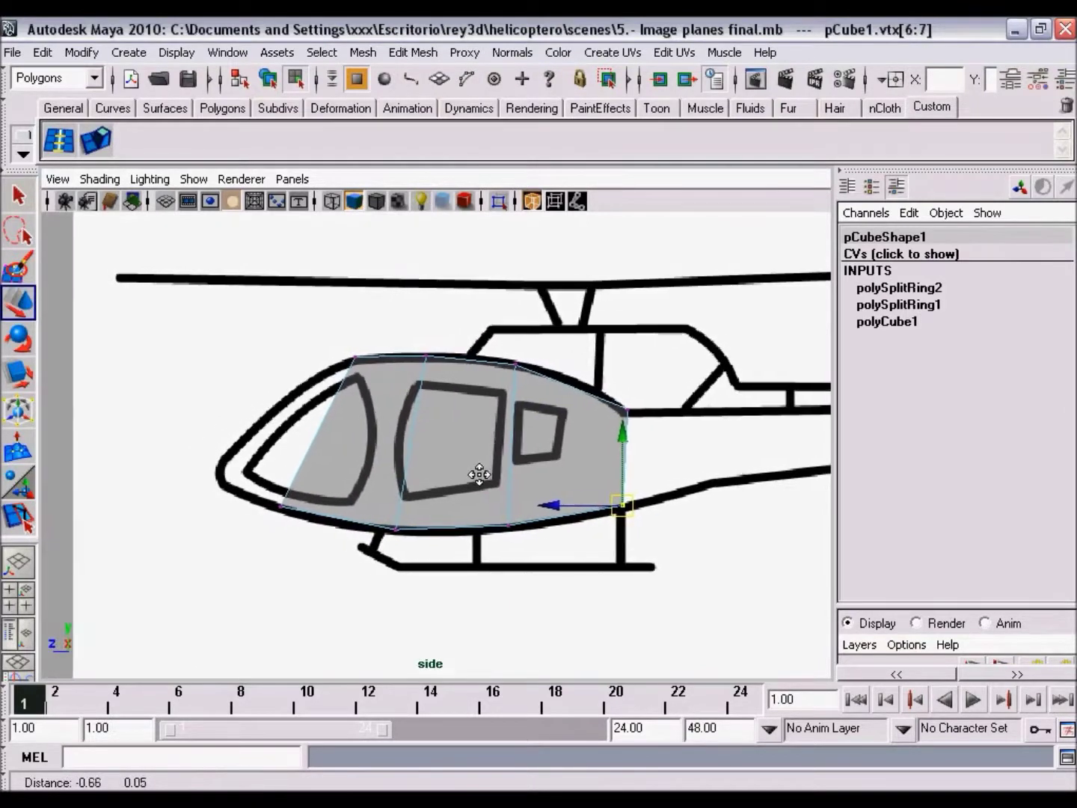
pyautogui.scroll(1, 452, 466)
pyautogui.scroll(-1, 445, 464)
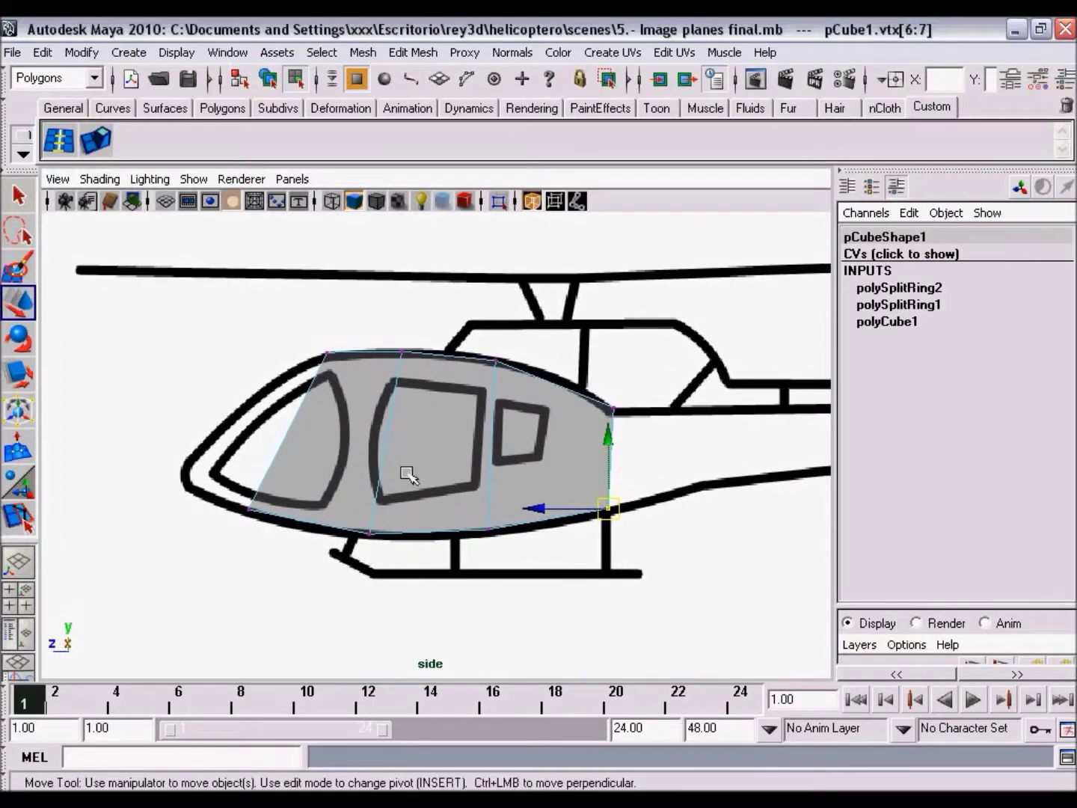
pyautogui.scroll(1, 424, 459)
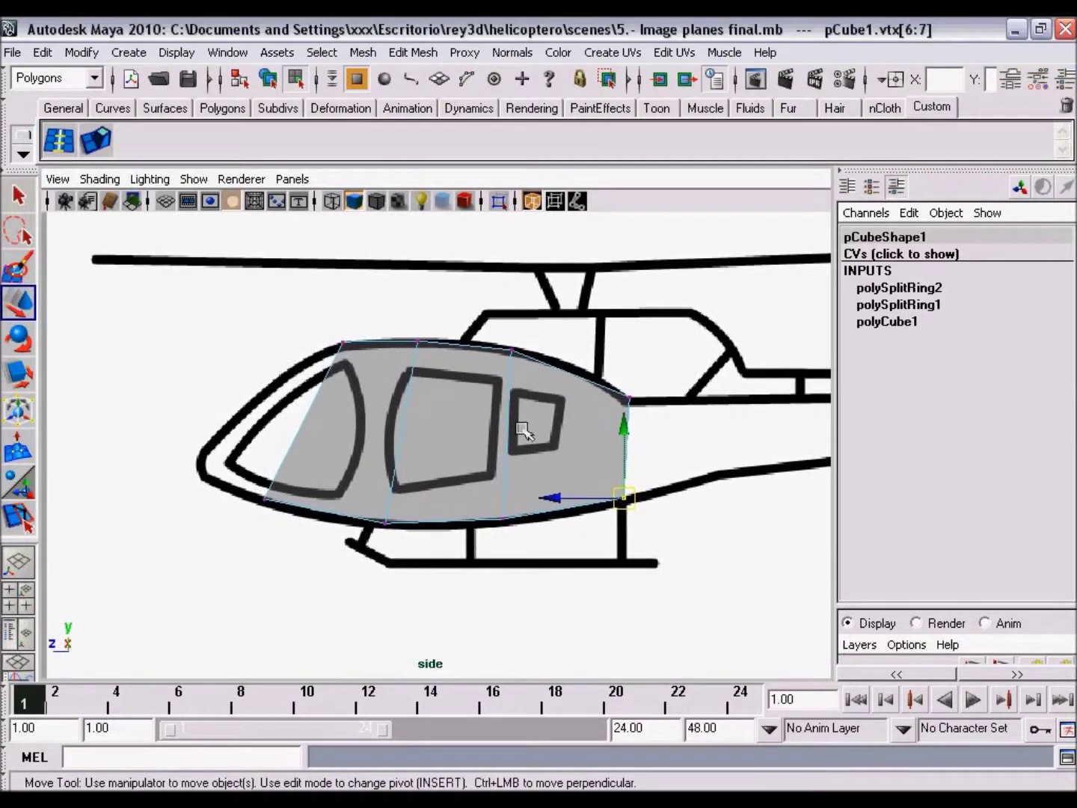
pyautogui.press('space')
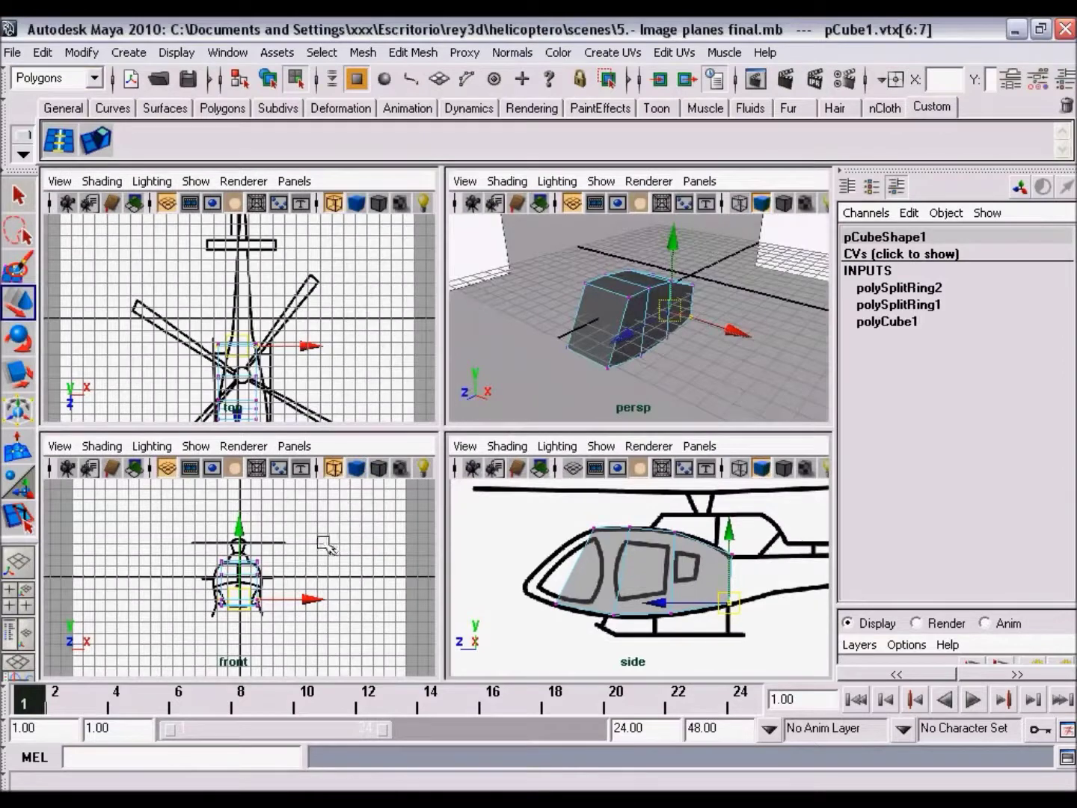
# - Maximise the front view and dolly in until the front sketch and pCube1 fill it
pyautogui.keyDown('alt'); pyautogui.moveTo(641, 300); pyautogui.dragTo(591, 306); pyautogui.keyUp('alt')
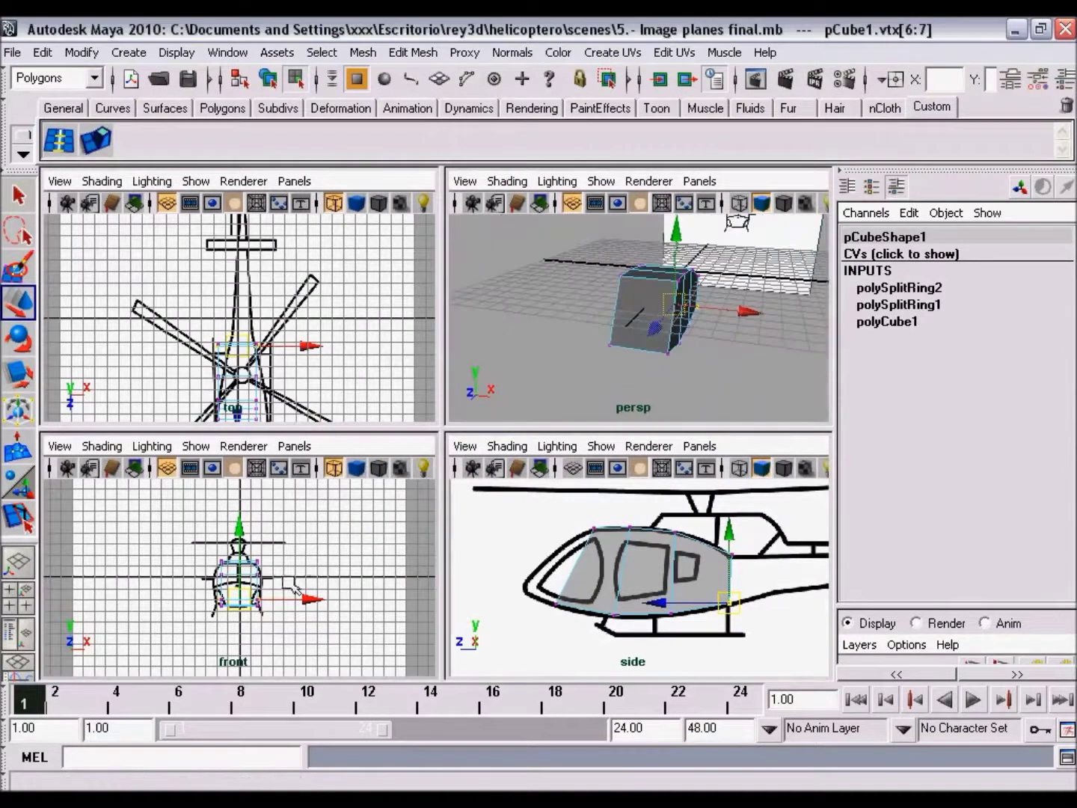
pyautogui.press('space')
pyautogui.moveTo(366, 505)
pyautogui.keyDown('alt'); pyautogui.mouseDown(button='right')
pyautogui.moveTo(684, 612)
pyautogui.moveTo(541, 562)
pyautogui.moveTo(528, 545)
pyautogui.mouseUp(button='right'); pyautogui.keyUp('alt')
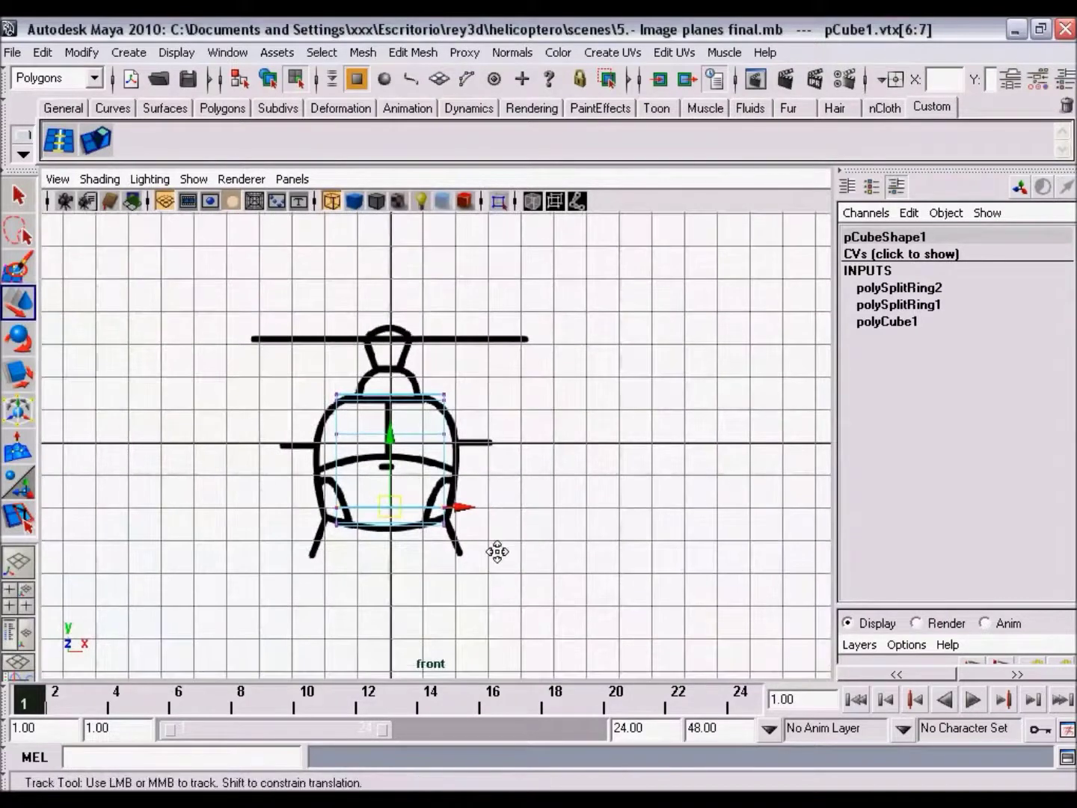
pyautogui.keyDown('alt'); pyautogui.moveTo(498, 552); pyautogui.dragTo(507, 529, button='middle'); pyautogui.keyUp('alt')
pyautogui.moveTo(507, 528)
pyautogui.keyDown('alt'); pyautogui.mouseDown(button='right')
pyautogui.moveTo(717, 582)
pyautogui.moveTo(362, 471)
pyautogui.mouseUp(button='right'); pyautogui.keyUp('alt')
pyautogui.keyDown('alt'); pyautogui.moveTo(388, 426); pyautogui.dragTo(629, 516, button='right'); pyautogui.keyUp('alt')
pyautogui.scroll(-2, 247, 396)
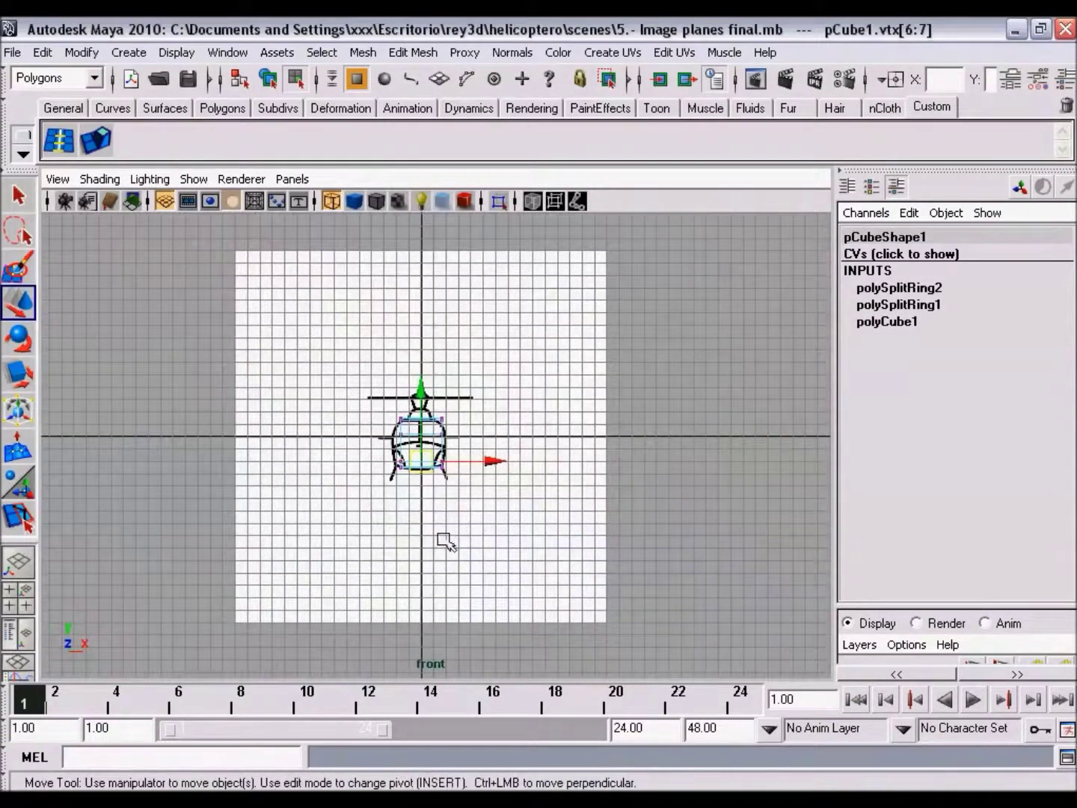
pyautogui.scroll(2, 444, 541)
pyautogui.scroll(2, 655, 572)
pyautogui.scroll(2, 426, 482)
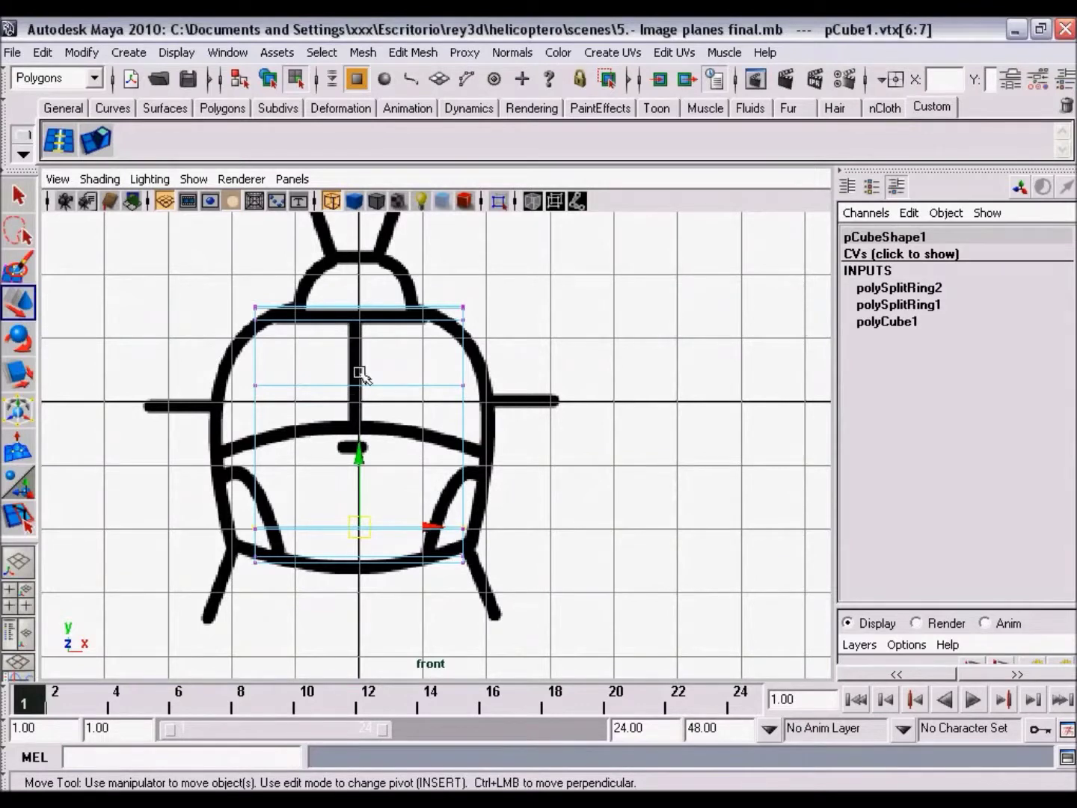
pyautogui.scroll(-3, 359, 346)
pyautogui.scroll(1, 344, 374)
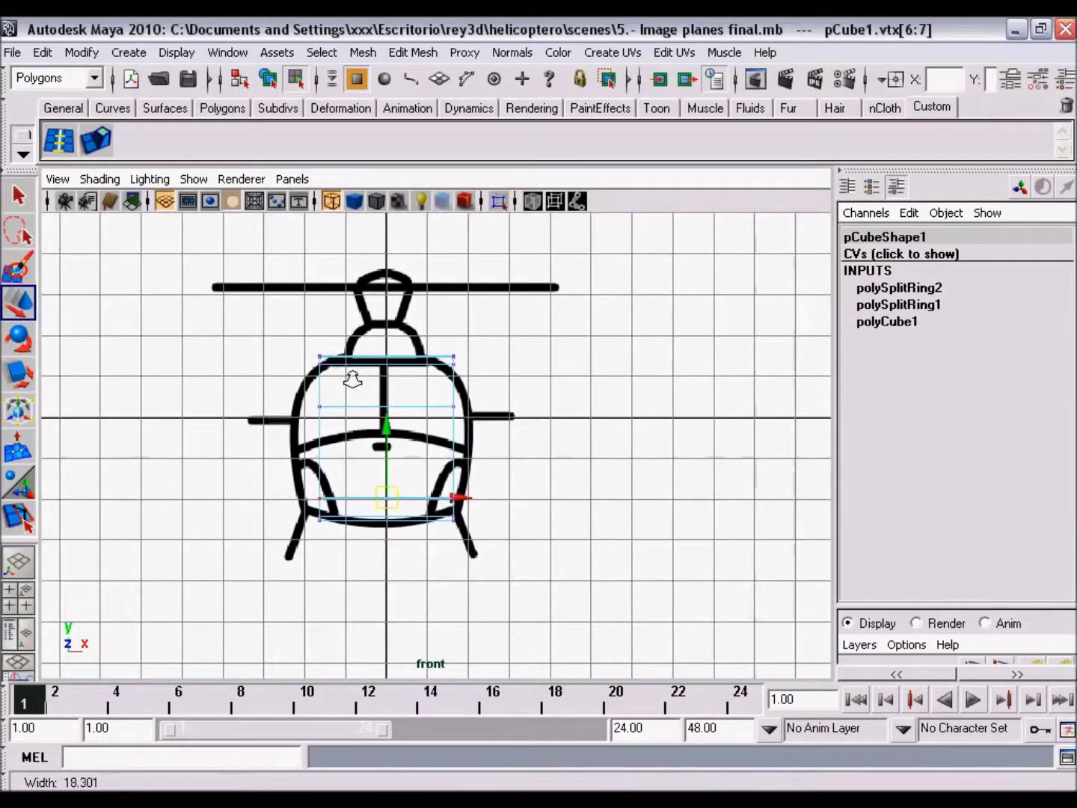
pyautogui.scroll(-2, 449, 408)
pyautogui.scroll(-1, 436, 408)
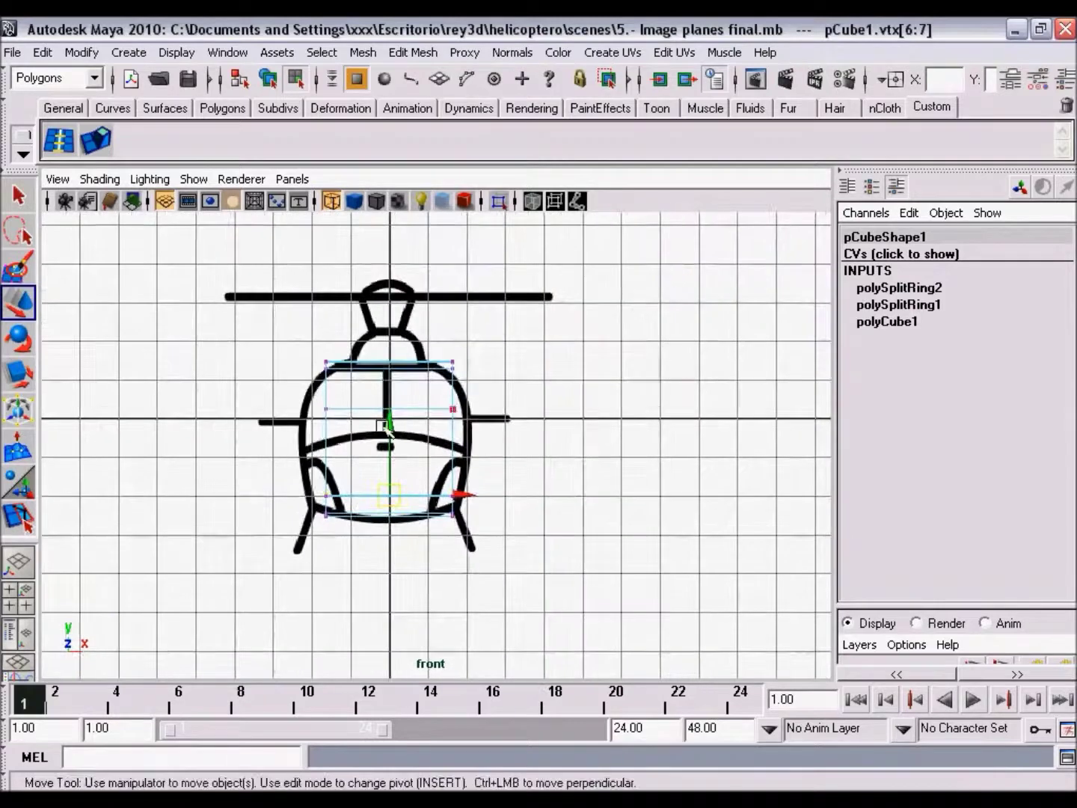
# - Open imagePlane3's attributes and zoom the front view out to see the image edges
pyautogui.click(66, 182)
pyautogui.moveTo(93, 474)
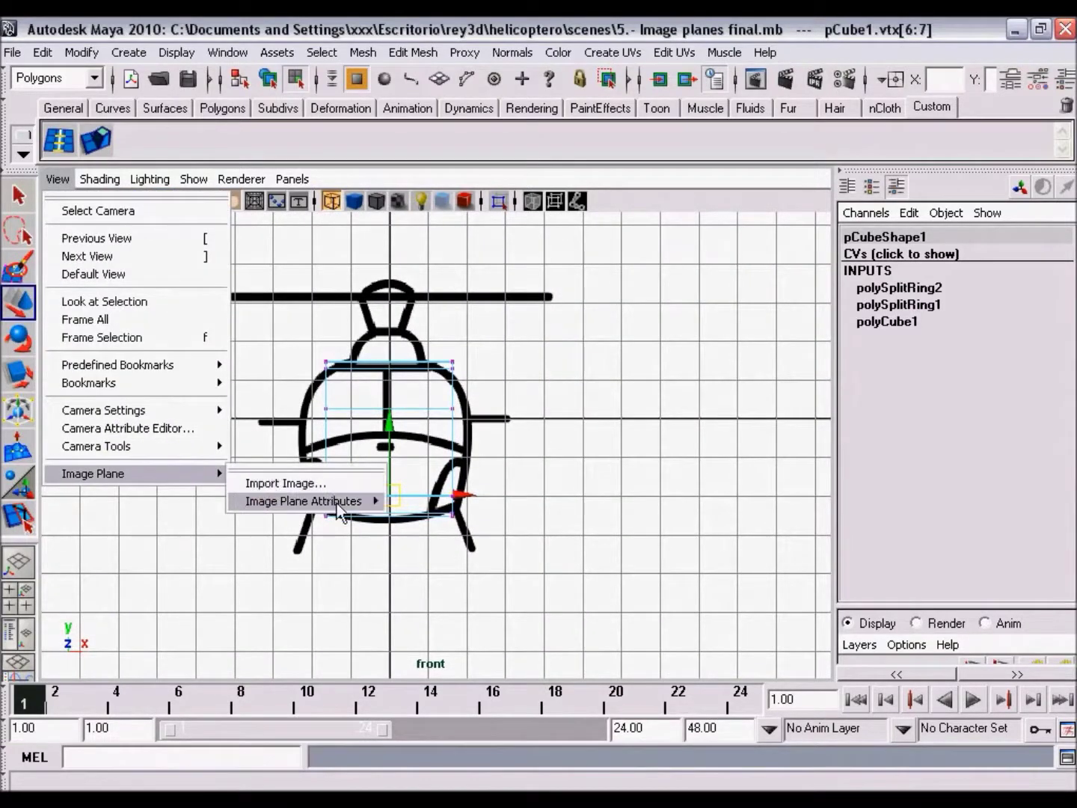
pyautogui.click(441, 502)
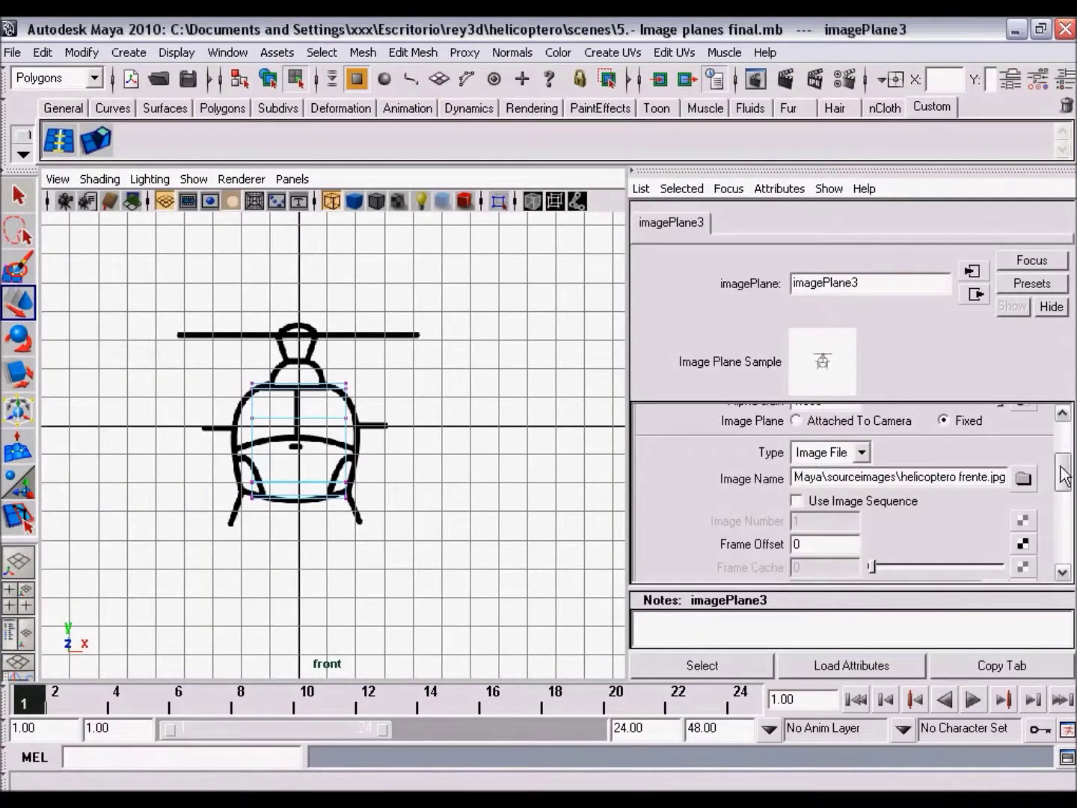
pyautogui.moveTo(1067, 477)
pyautogui.mouseDown()
pyautogui.moveTo(1062, 416)
pyautogui.moveTo(1061, 525)
pyautogui.mouseUp()
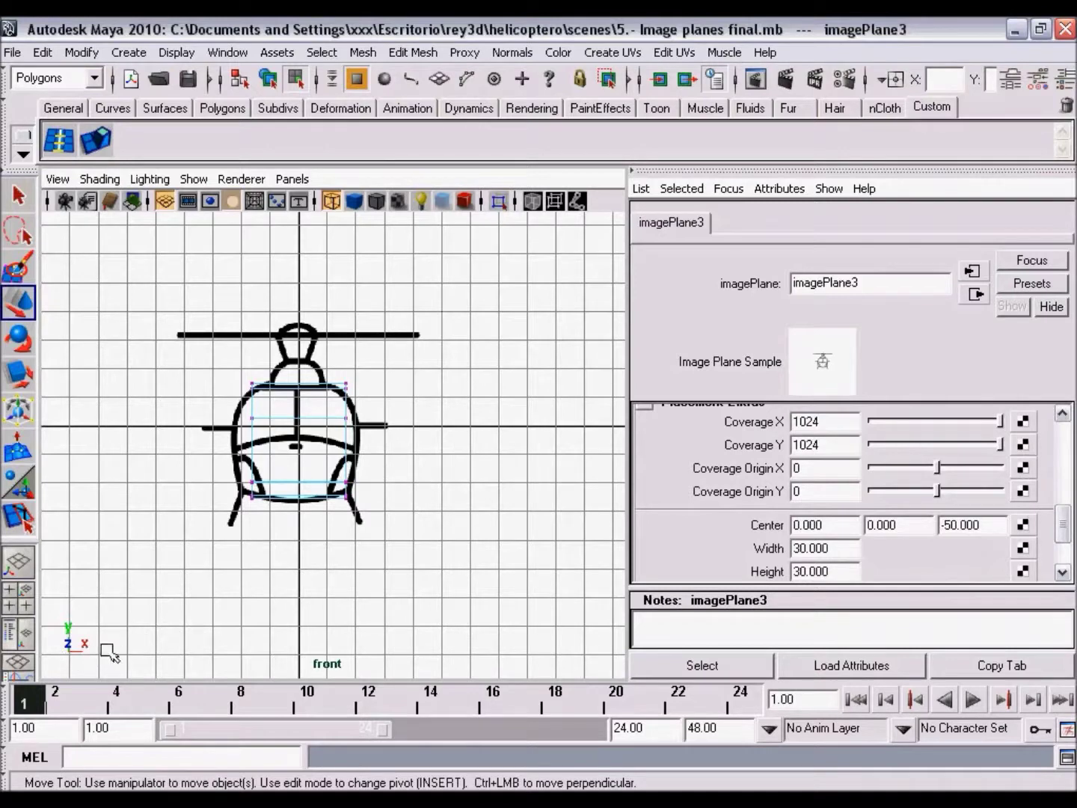
pyautogui.keyDown('alt'); pyautogui.moveTo(430, 501); pyautogui.dragTo(389, 506, button='right'); pyautogui.keyUp('alt')
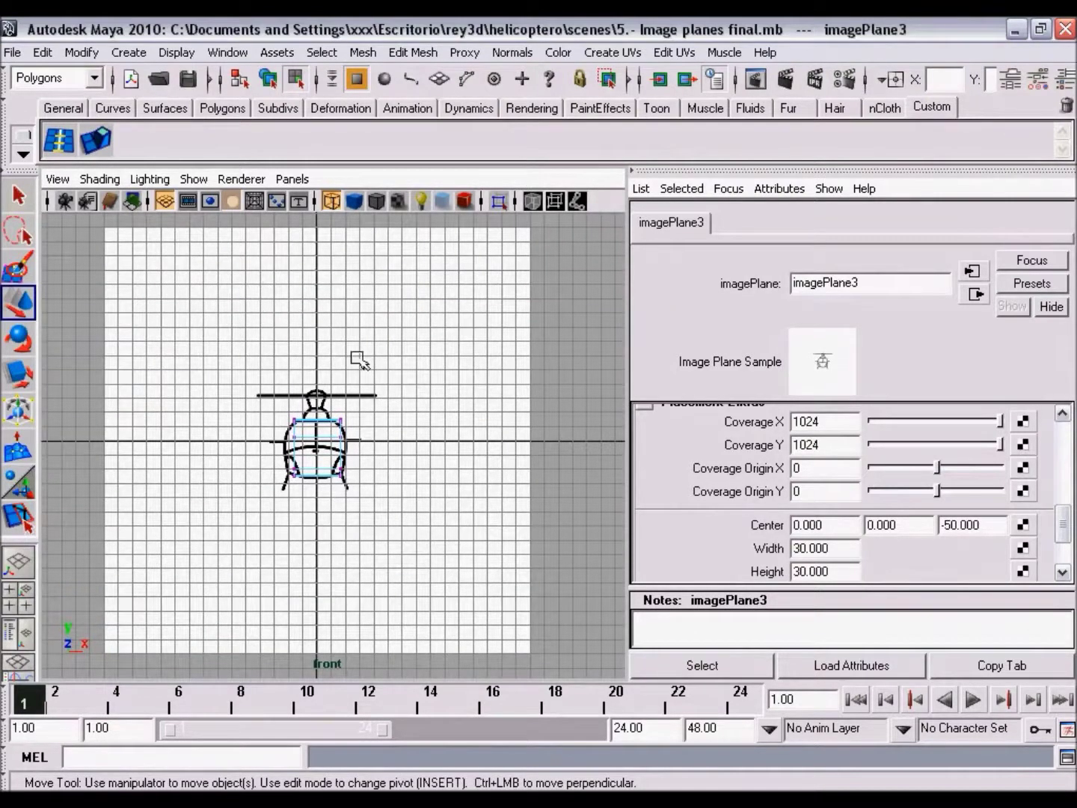
pyautogui.scroll(5, 418, 441)
pyautogui.keyDown('alt'); pyautogui.moveTo(392, 481); pyautogui.dragTo(394, 501, button='middle'); pyautogui.keyUp('alt')
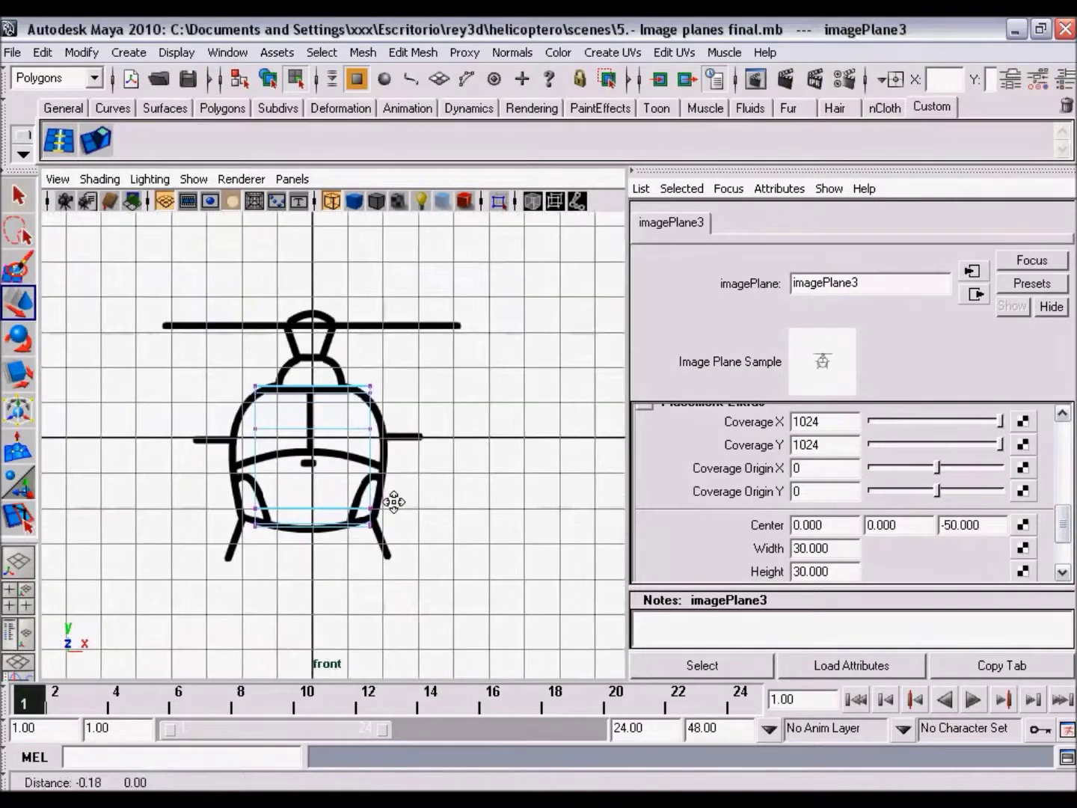
pyautogui.scroll(-2, 384, 500)
pyautogui.scroll(1, 379, 505)
pyautogui.scroll(4, 411, 513)
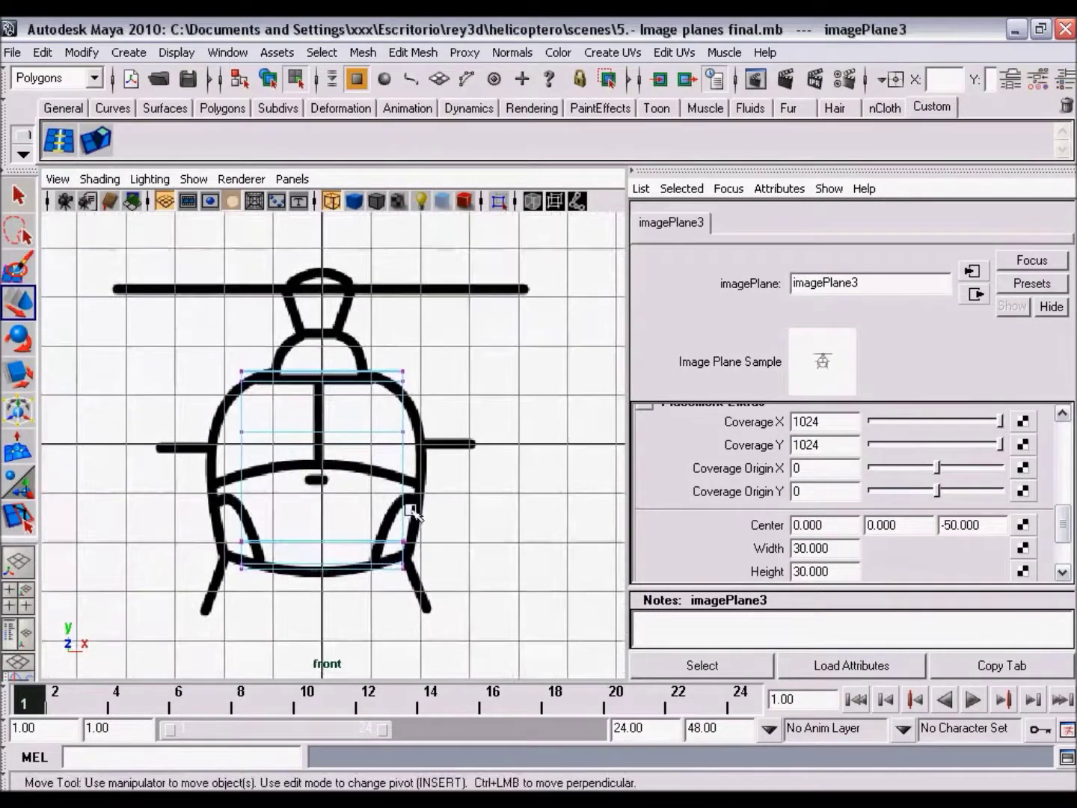
pyautogui.keyDown('alt'); pyautogui.moveTo(410, 511); pyautogui.dragTo(412, 514, button='middle'); pyautogui.keyUp('alt')
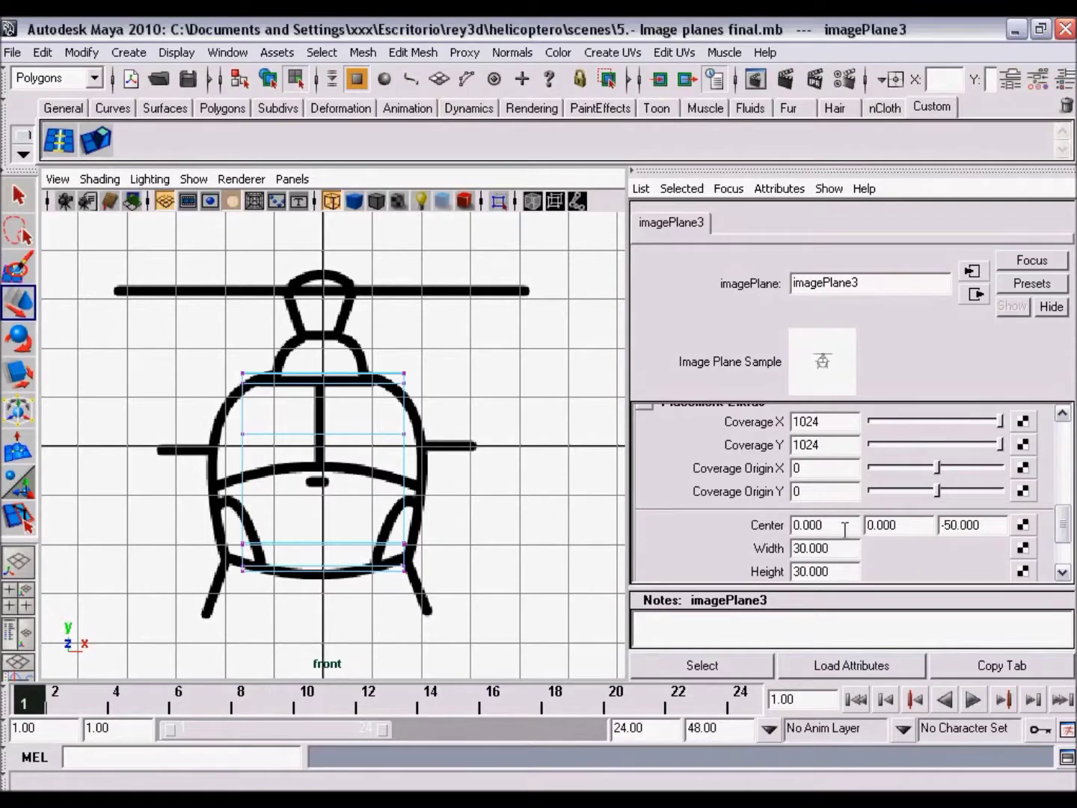
# - Set imagePlane3's Center X to 0.060 and reframe the front view on the helicopter
pyautogui.keyDown('ctrl'); pyautogui.moveTo(843, 528); pyautogui.dragTo(844, 528); pyautogui.keyUp('ctrl')
pyautogui.write('0.060')
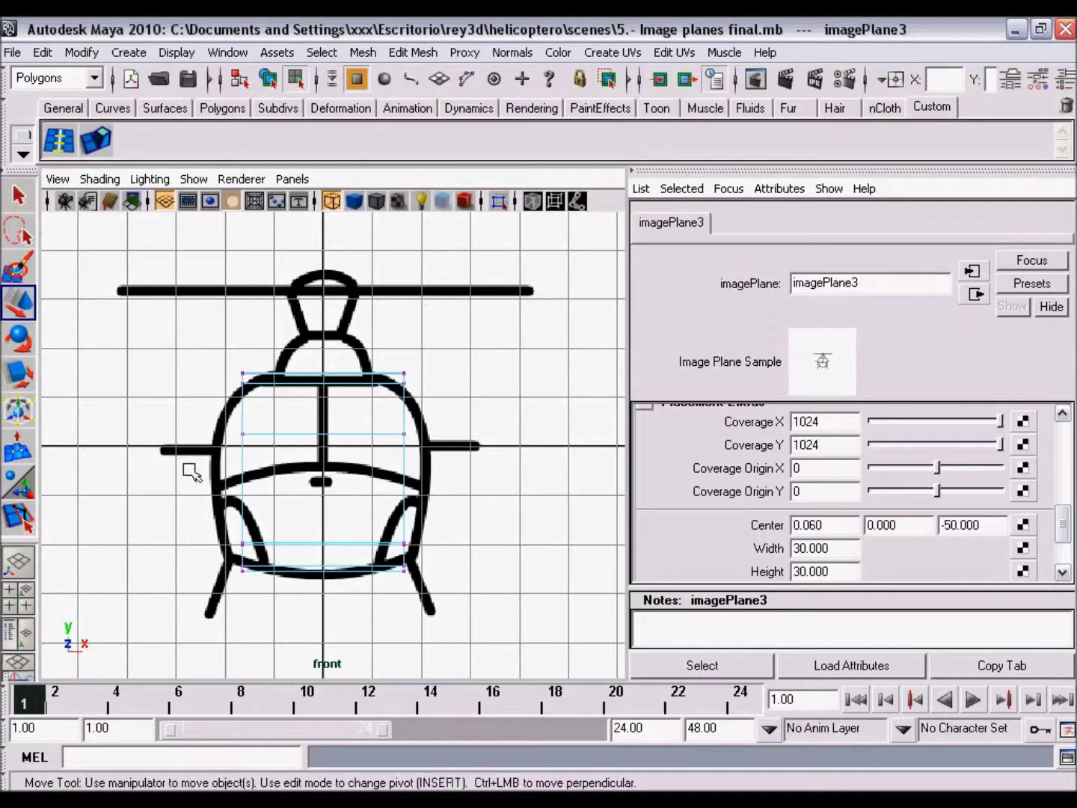
pyautogui.keyDown('alt'); pyautogui.moveTo(467, 436); pyautogui.dragTo(228, 400, button='right'); pyautogui.keyUp('alt')
pyautogui.keyDown('alt'); pyautogui.moveTo(454, 439); pyautogui.dragTo(441, 436, button='right'); pyautogui.keyUp('alt')
pyautogui.keyDown('alt'); pyautogui.moveTo(441, 437); pyautogui.dragTo(433, 435, button='middle'); pyautogui.keyUp('alt')
pyautogui.keyDown('alt'); pyautogui.moveTo(433, 435); pyautogui.dragTo(371, 408, button='right'); pyautogui.keyUp('alt')
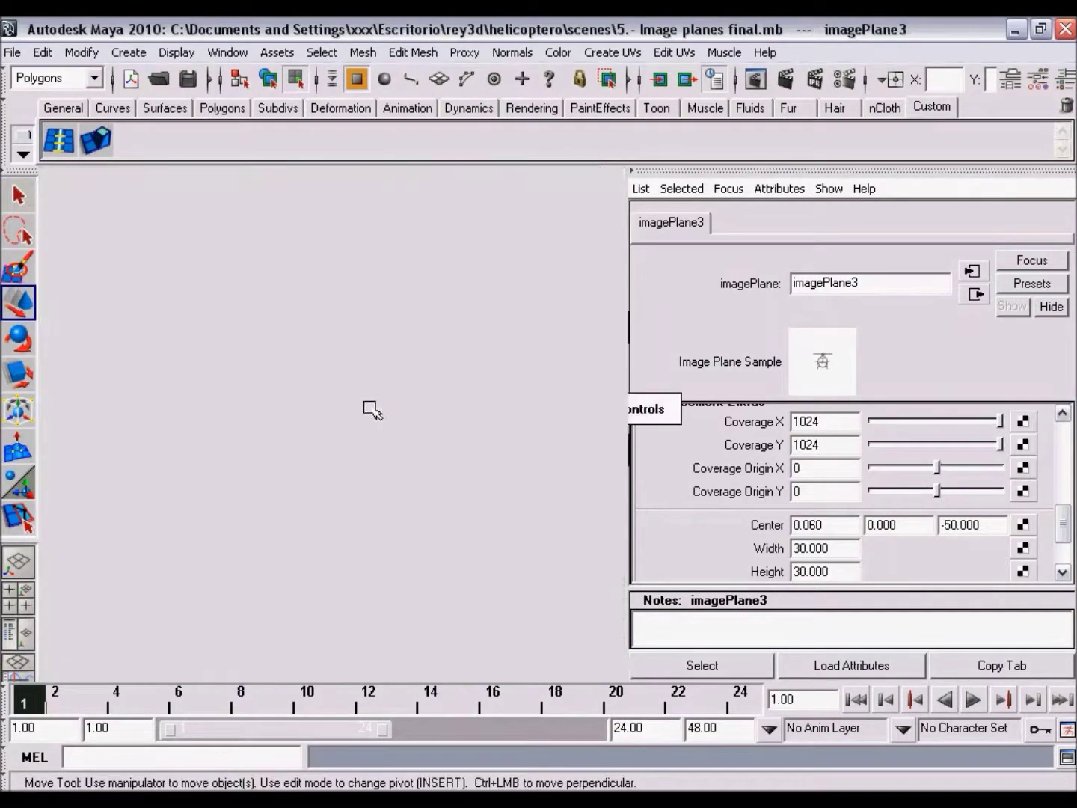
# - Return to four views, maximise the top view and pan the helicopter into place
pyautogui.press('space')
pyautogui.press('space')
pyautogui.keyDown('alt'); pyautogui.moveTo(461, 478); pyautogui.dragTo(404, 404, button='middle'); pyautogui.keyUp('alt')
pyautogui.moveTo(385, 512)
pyautogui.keyDown('alt'); pyautogui.mouseDown(button='middle')
pyautogui.moveTo(396, 404)
pyautogui.moveTo(377, 474)
pyautogui.mouseUp(button='middle'); pyautogui.keyUp('alt')
pyautogui.moveTo(335, 559)
pyautogui.keyDown('alt'); pyautogui.mouseDown(button='middle')
pyautogui.moveTo(396, 558)
pyautogui.moveTo(346, 511)
pyautogui.moveTo(339, 527)
pyautogui.mouseUp(button='middle'); pyautogui.keyUp('alt')
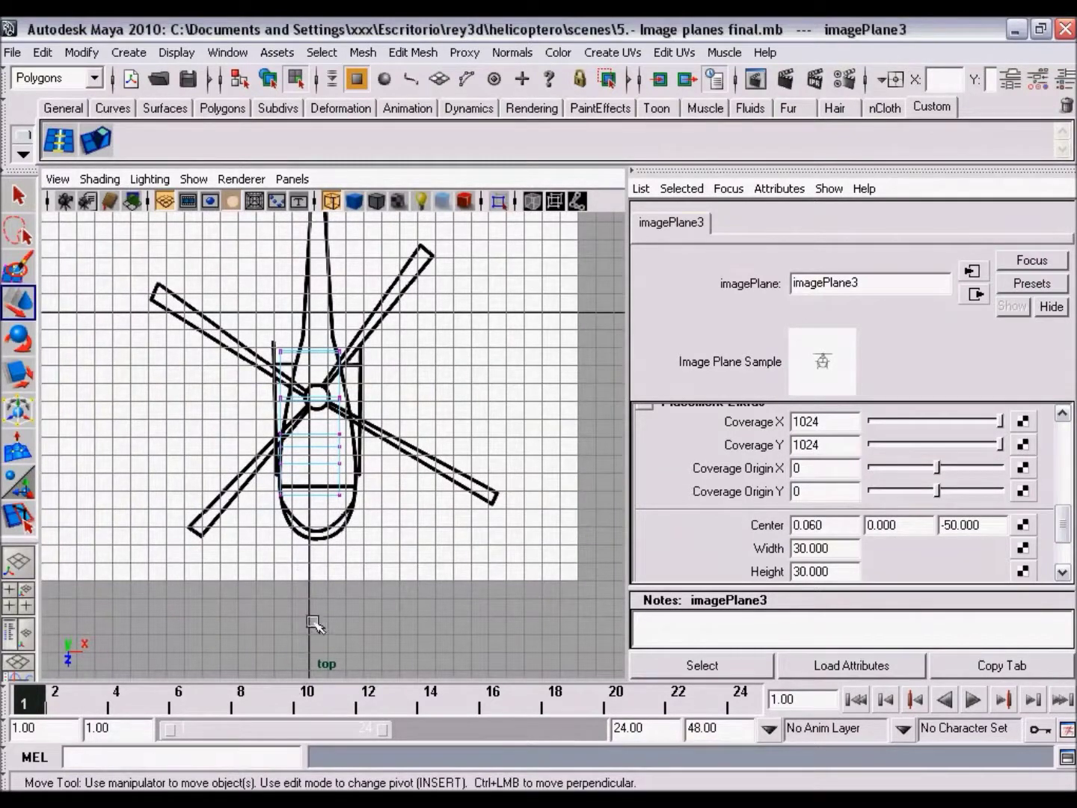
# - Toggle the top view's grid off and back on, then reframe to show the whole sketch
pyautogui.click(194, 179)
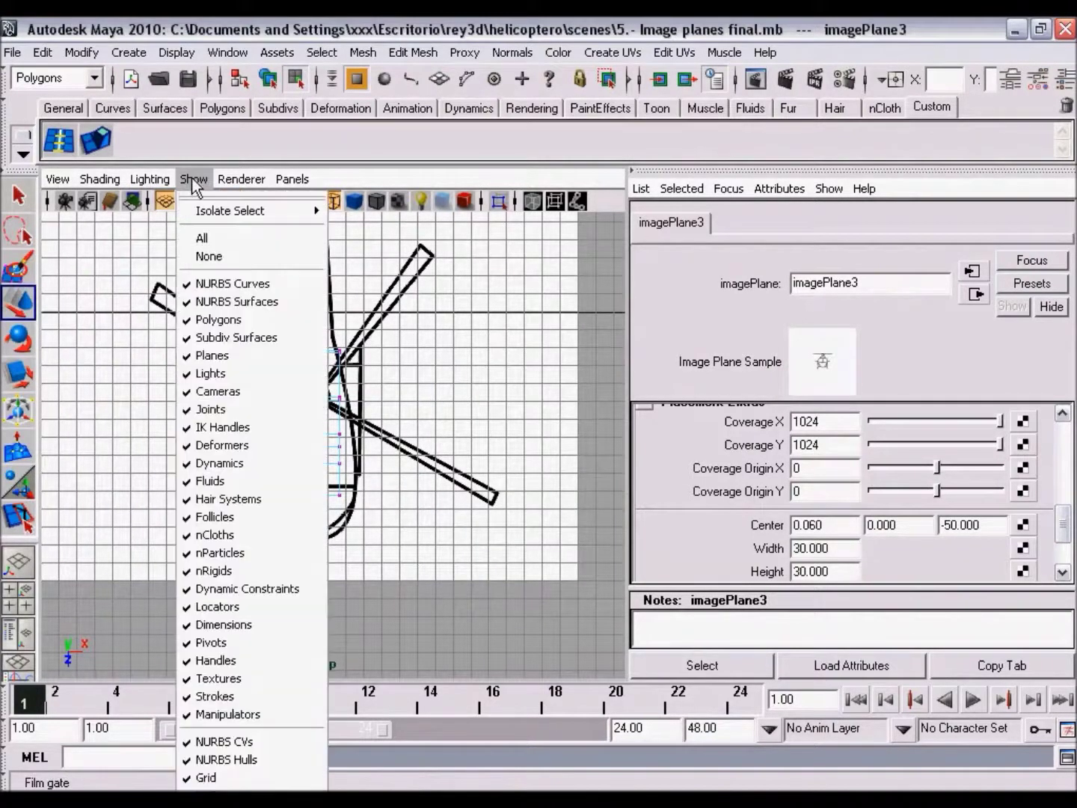
pyautogui.click(232, 777)
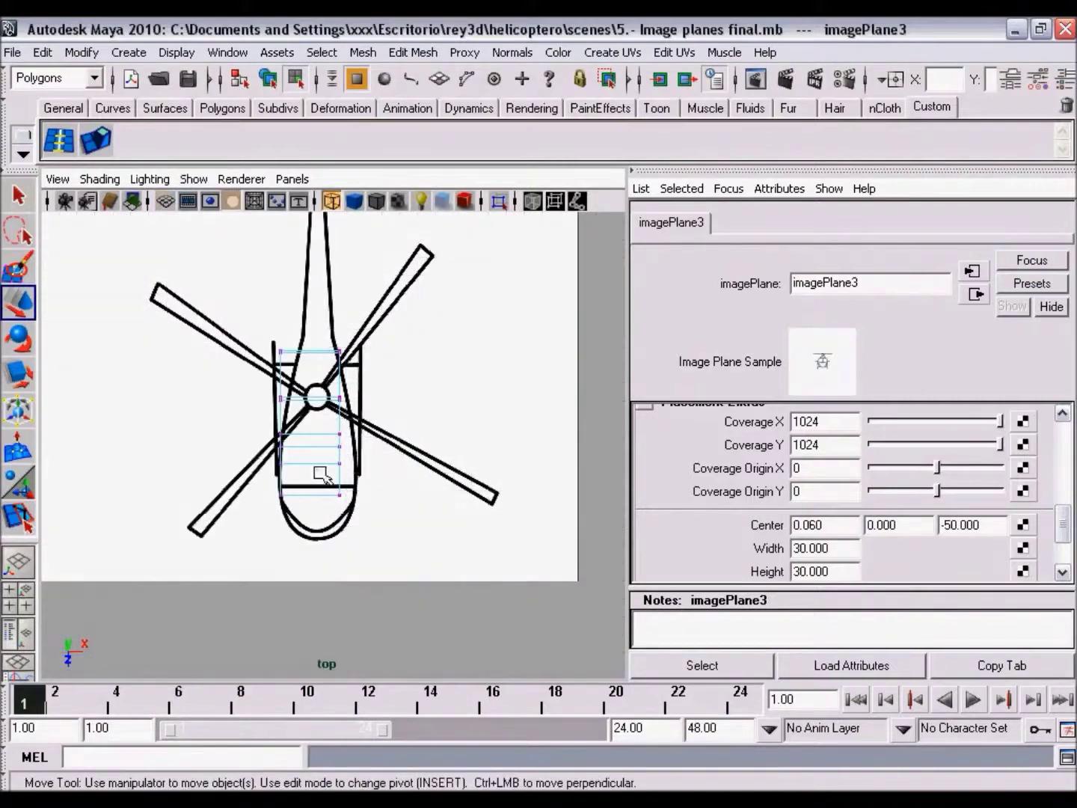
pyautogui.click(194, 179)
pyautogui.click(217, 777)
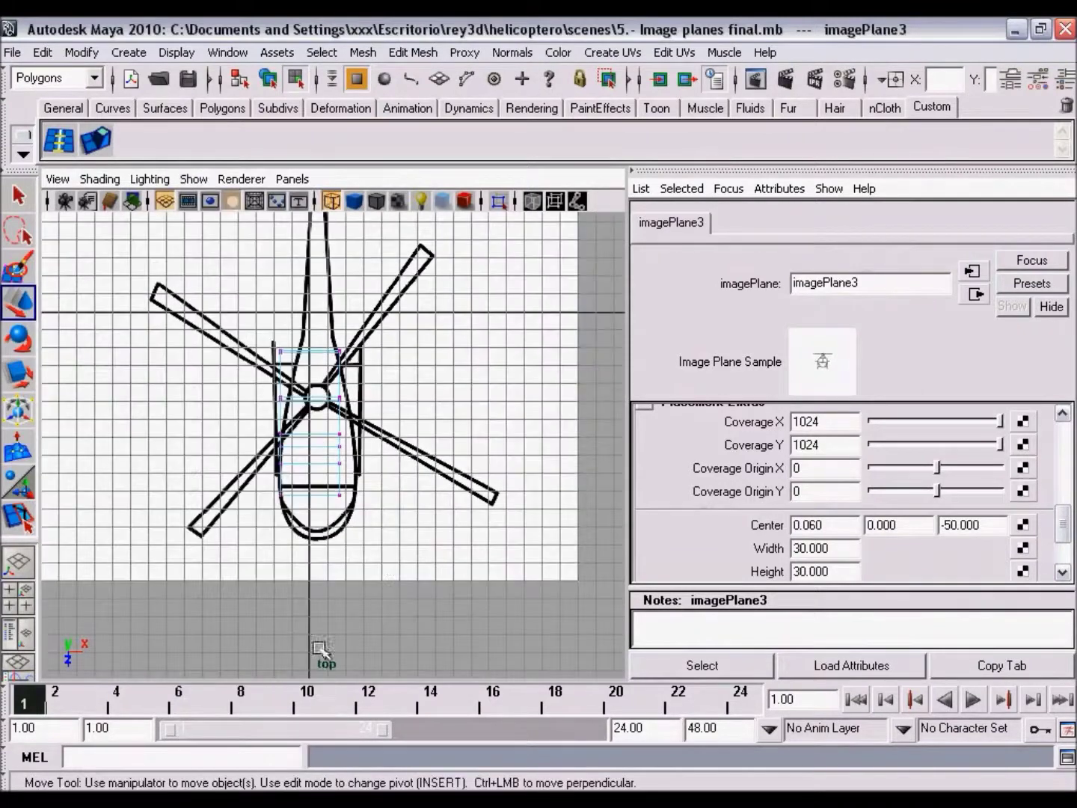
pyautogui.keyDown('alt'); pyautogui.moveTo(383, 565); pyautogui.dragTo(336, 549, button='right'); pyautogui.keyUp('alt')
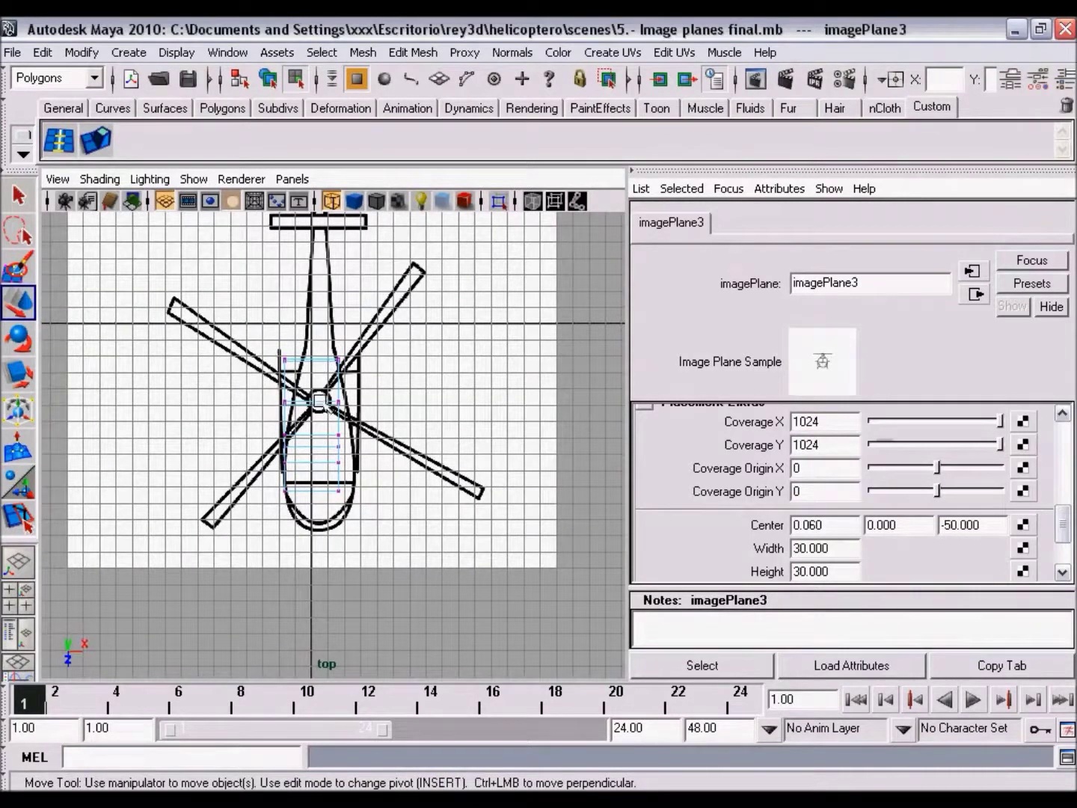
pyautogui.keyDown('alt'); pyautogui.moveTo(364, 412); pyautogui.dragTo(260, 420, button='right'); pyautogui.keyUp('alt')
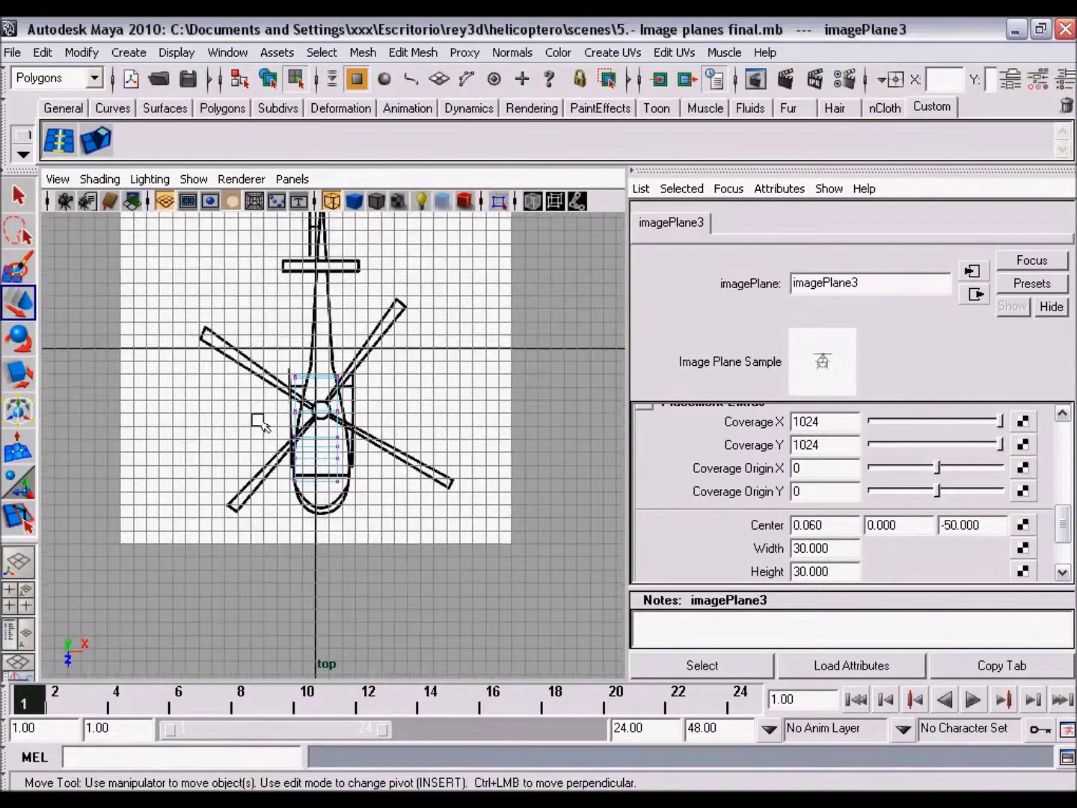
pyautogui.keyDown('alt'); pyautogui.moveTo(259, 420); pyautogui.dragTo(329, 587, button='middle'); pyautogui.keyUp('alt')
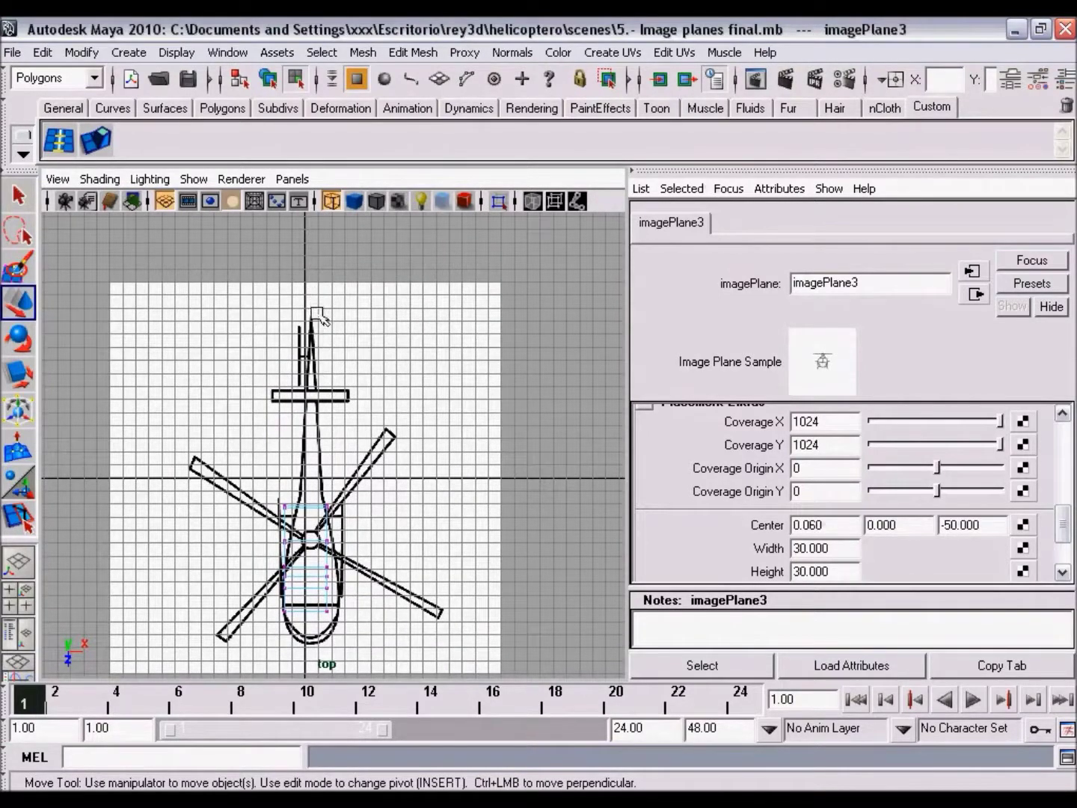
pyautogui.keyDown('alt'); pyautogui.moveTo(375, 580); pyautogui.dragTo(375, 566, button='middle'); pyautogui.keyUp('alt')
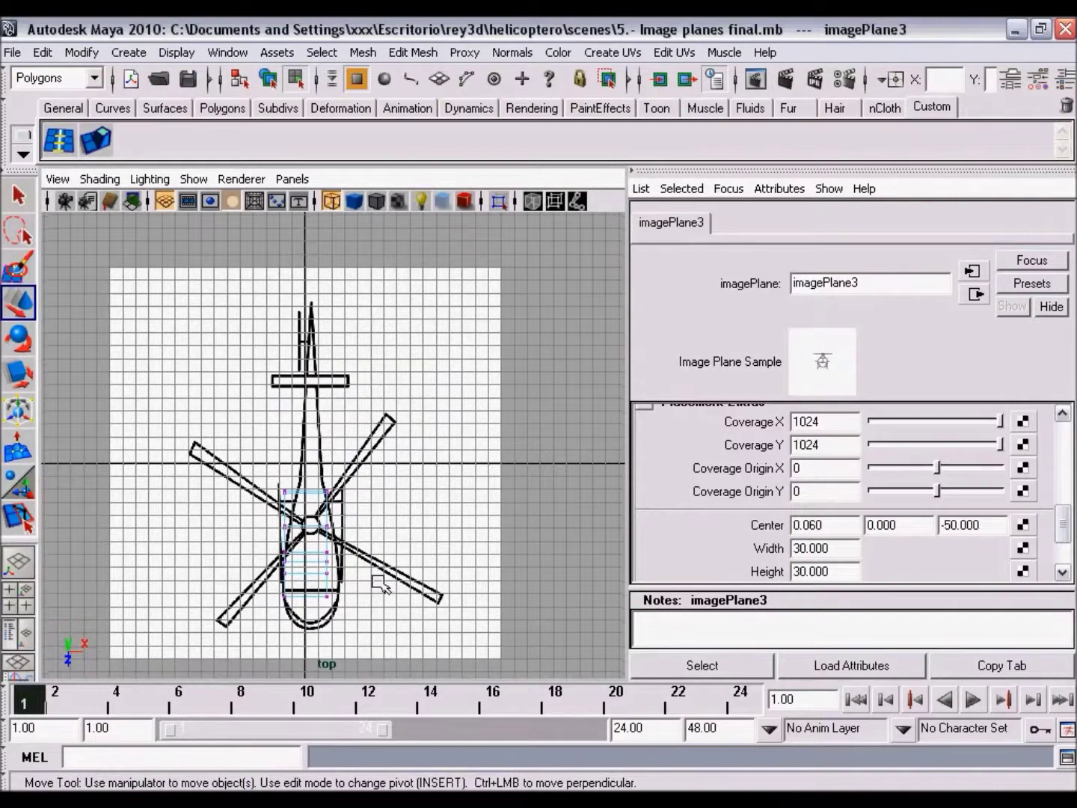
pyautogui.click(57, 179)
pyautogui.moveTo(93, 472)
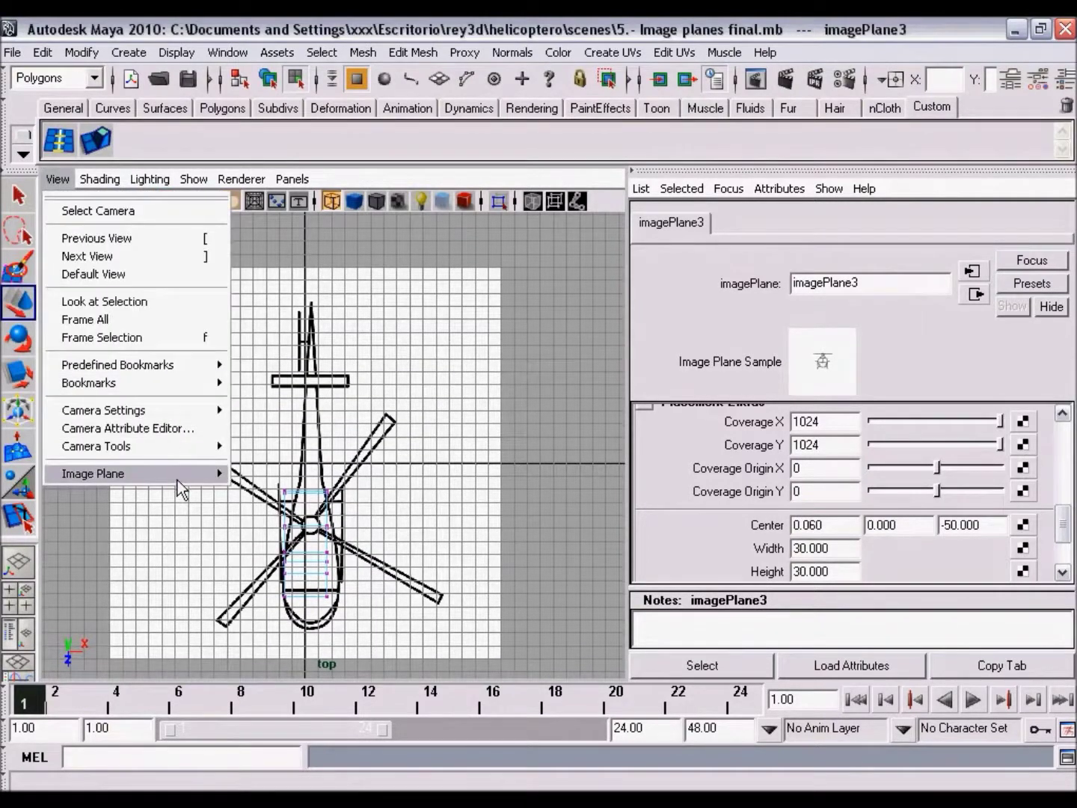
# - Open imagePlane2's settings and slide the top reference image sideways, checking the tail alignment
pyautogui.moveTo(303, 501)
pyautogui.click(428, 503)
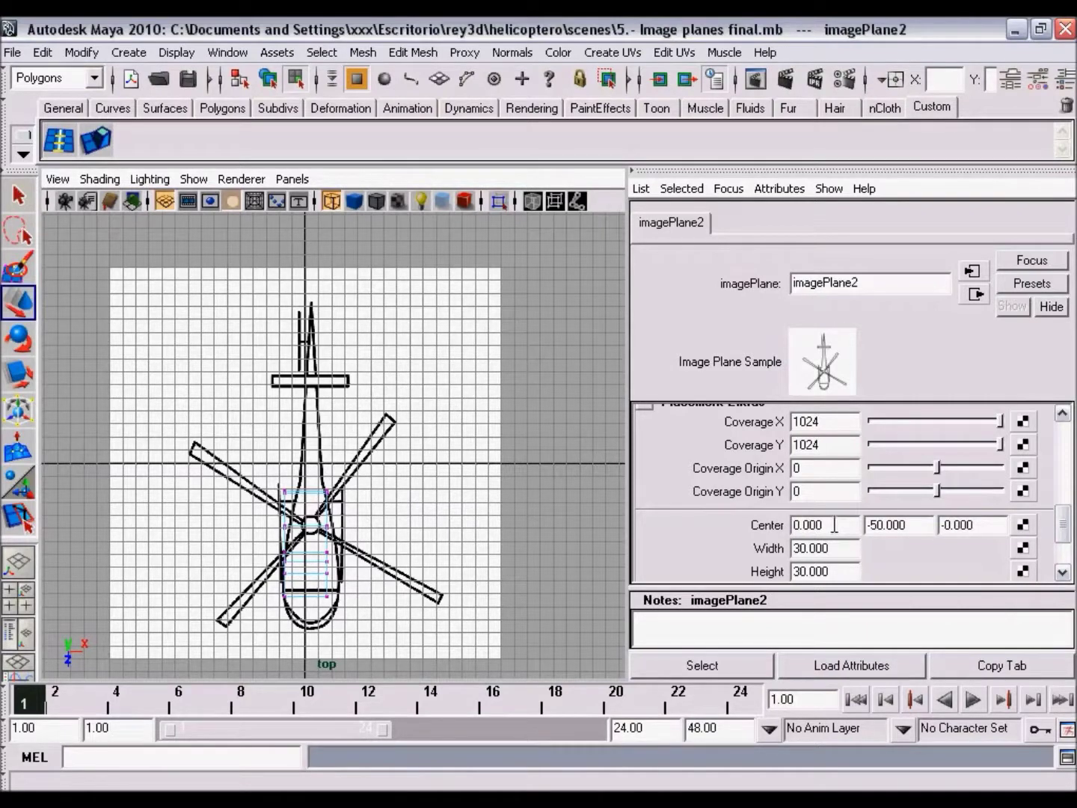
pyautogui.keyDown('ctrl'); pyautogui.moveTo(834, 524); pyautogui.dragTo(834, 524); pyautogui.keyUp('ctrl')
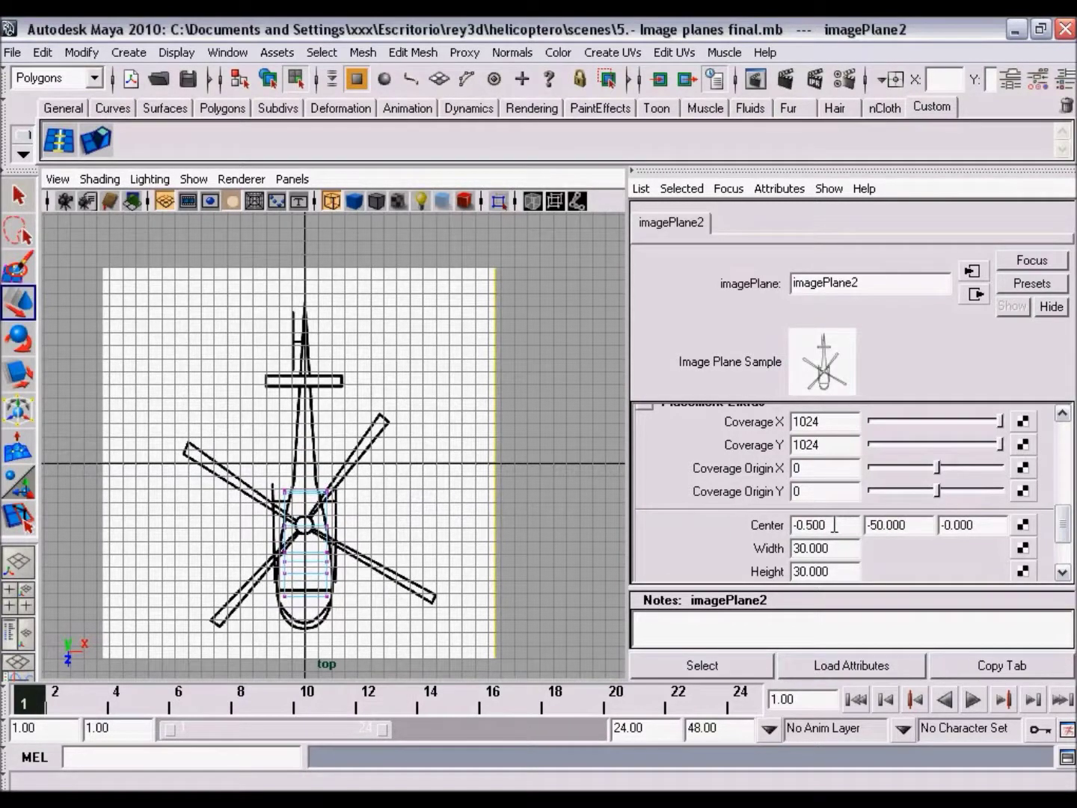
pyautogui.keyDown('ctrl'); pyautogui.moveTo(833, 525); pyautogui.dragTo(834, 524); pyautogui.keyUp('ctrl')
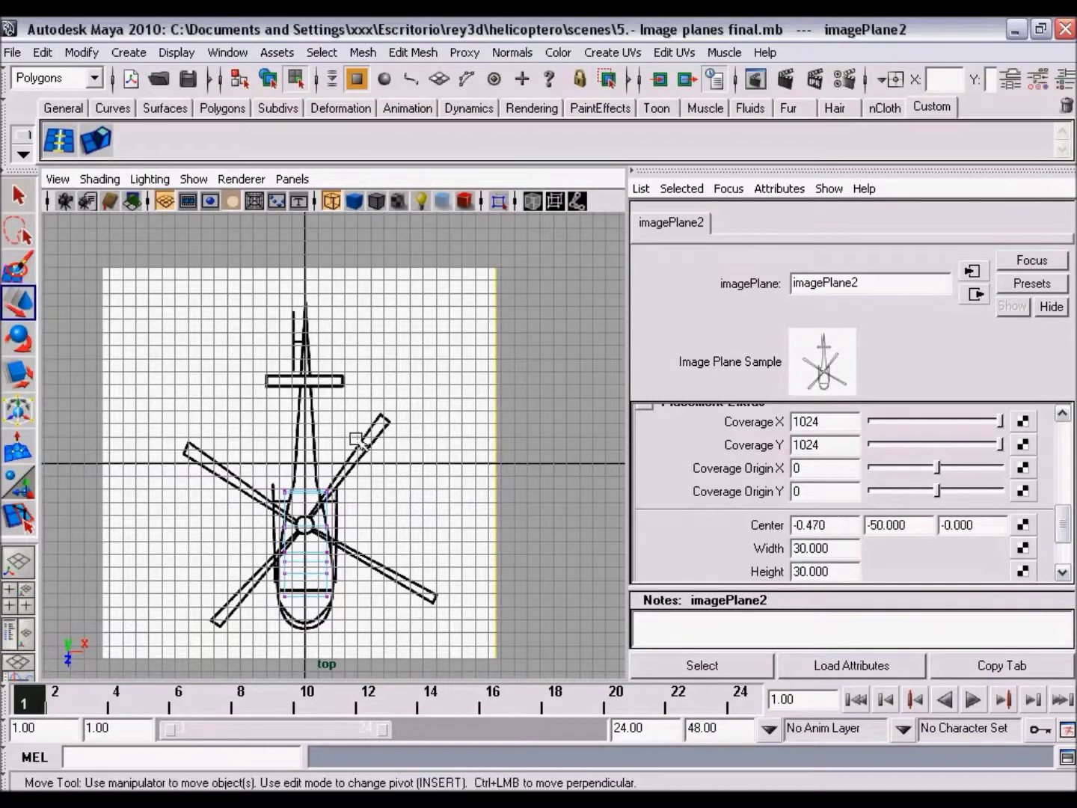
pyautogui.moveTo(180, 342)
pyautogui.keyDown('alt'); pyautogui.mouseDown(button='right')
pyautogui.moveTo(435, 440)
pyautogui.moveTo(363, 343)
pyautogui.moveTo(386, 473)
pyautogui.moveTo(421, 344)
pyautogui.moveTo(433, 425)
pyautogui.mouseUp(button='right'); pyautogui.keyUp('alt')
pyautogui.keyDown('alt'); pyautogui.moveTo(433, 425); pyautogui.dragTo(356, 476, button='middle'); pyautogui.keyUp('alt')
pyautogui.keyDown('alt'); pyautogui.moveTo(356, 476); pyautogui.dragTo(435, 483, button='right'); pyautogui.keyUp('alt')
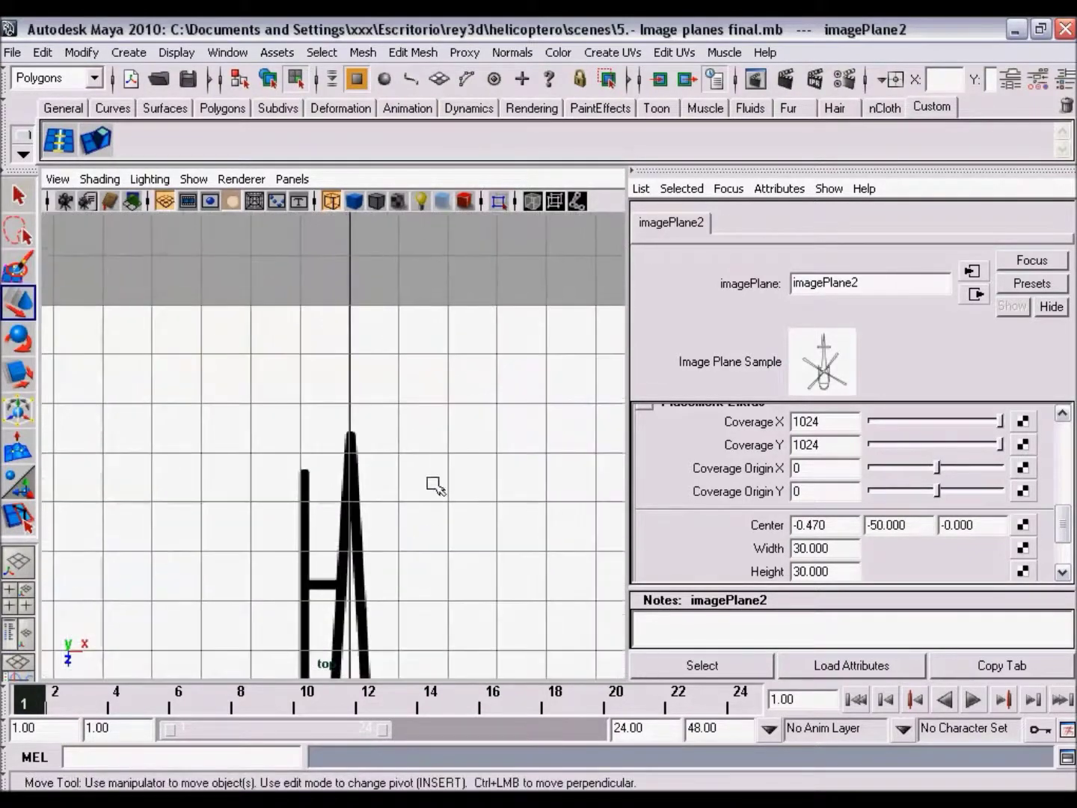
pyautogui.keyDown('alt'); pyautogui.moveTo(436, 483); pyautogui.dragTo(302, 468, button='middle'); pyautogui.keyUp('alt')
pyautogui.keyDown('alt'); pyautogui.moveTo(299, 467); pyautogui.dragTo(413, 514, button='right'); pyautogui.keyUp('alt')
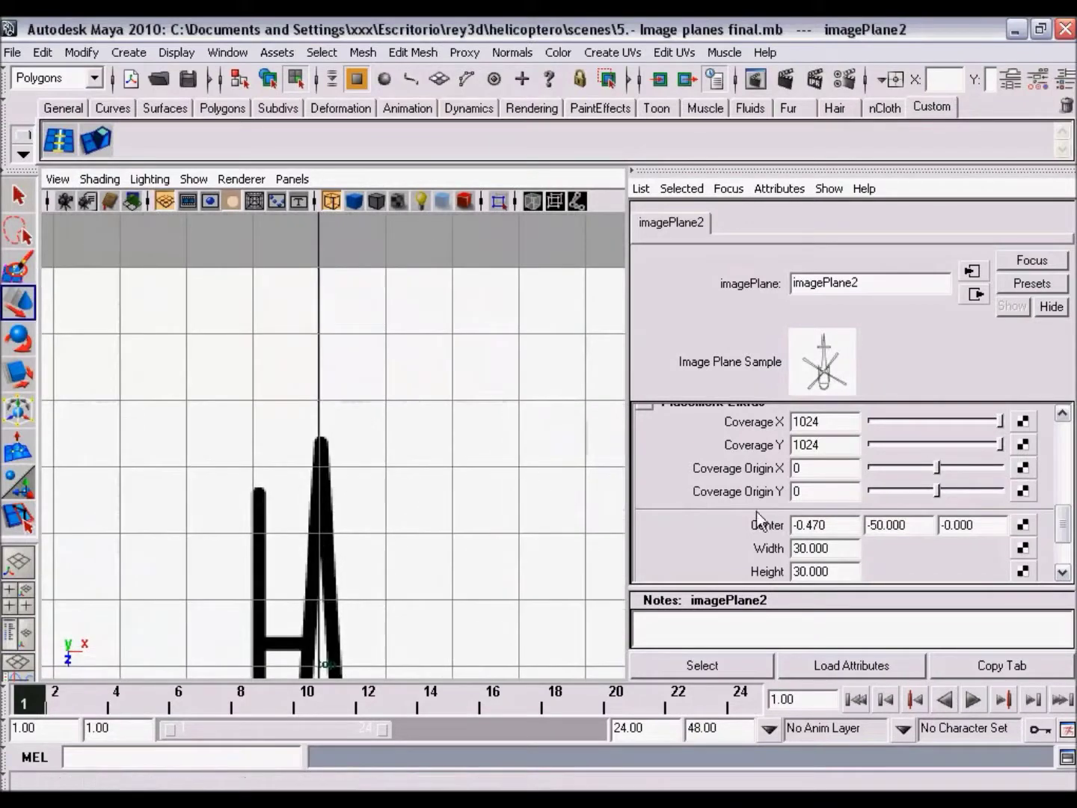
# - Fine-tune imagePlane2 to Center X -0.520, then dolly out and return to four views
pyautogui.keyDown('ctrl'); pyautogui.moveTo(848, 525); pyautogui.dragTo(849, 525); pyautogui.keyUp('ctrl')
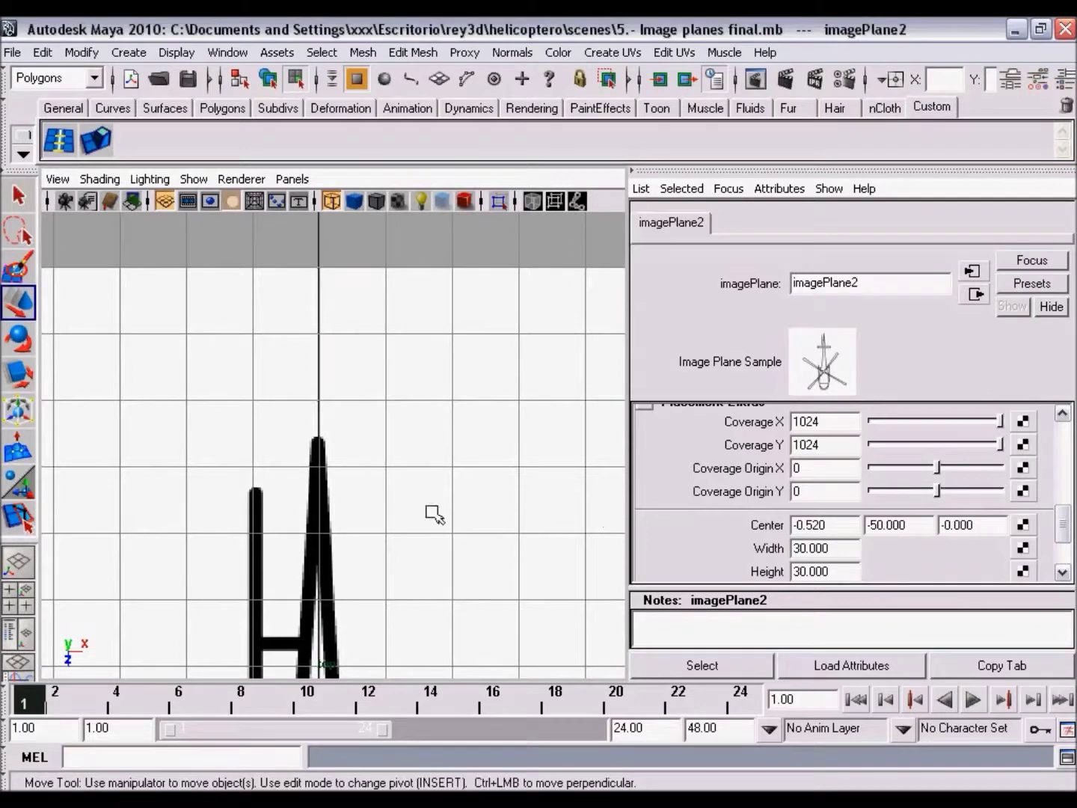
pyautogui.scroll(-3, 458, 537)
pyautogui.scroll(-1, 473, 567)
pyautogui.scroll(-1, 471, 524)
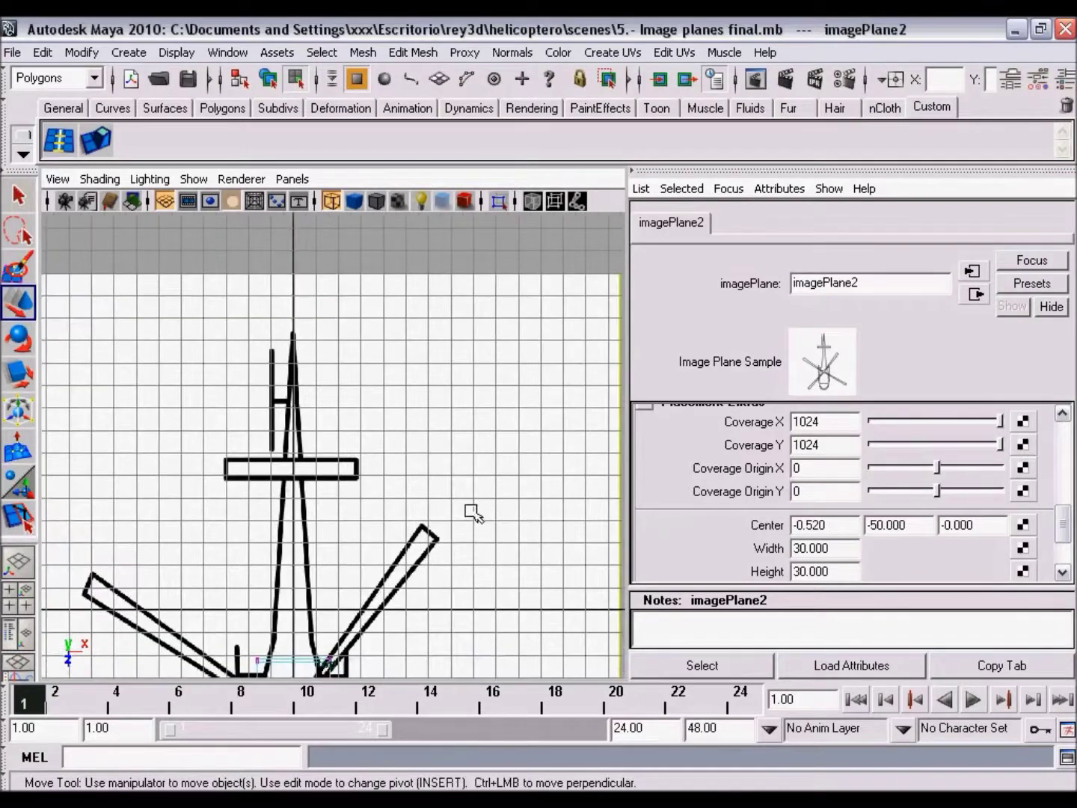
pyautogui.scroll(-2, 442, 576)
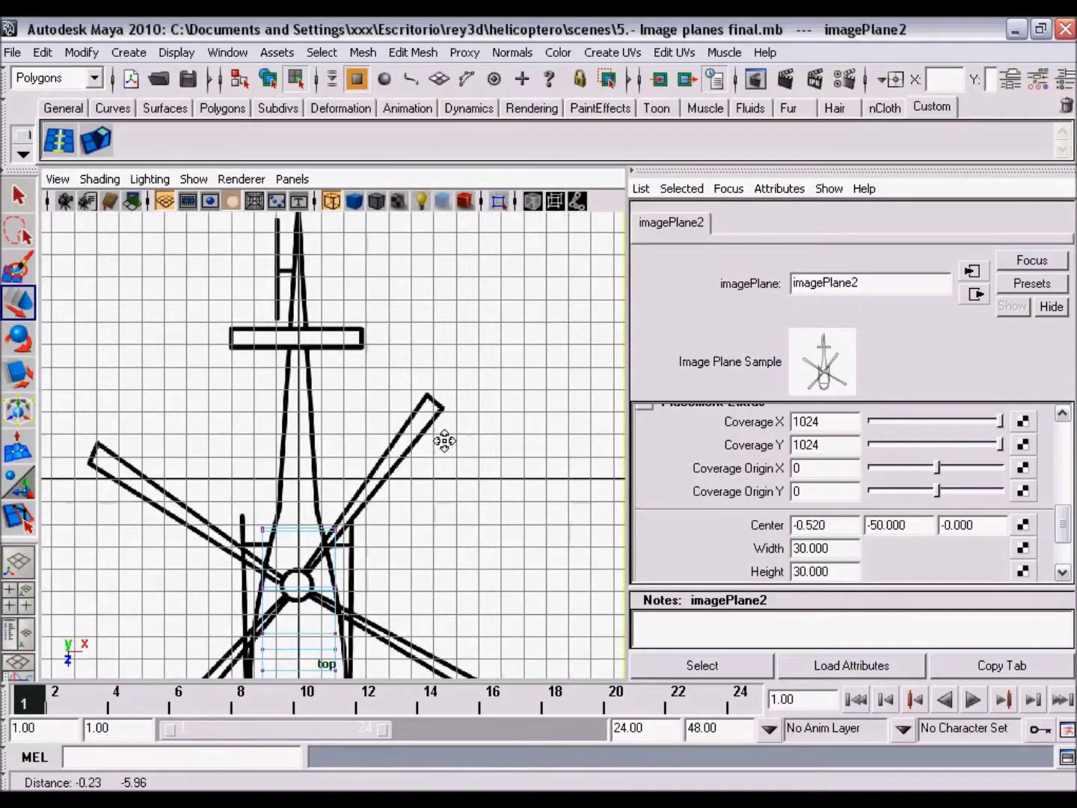
pyautogui.scroll(-2, 445, 440)
pyautogui.press('space')
pyautogui.press('space')
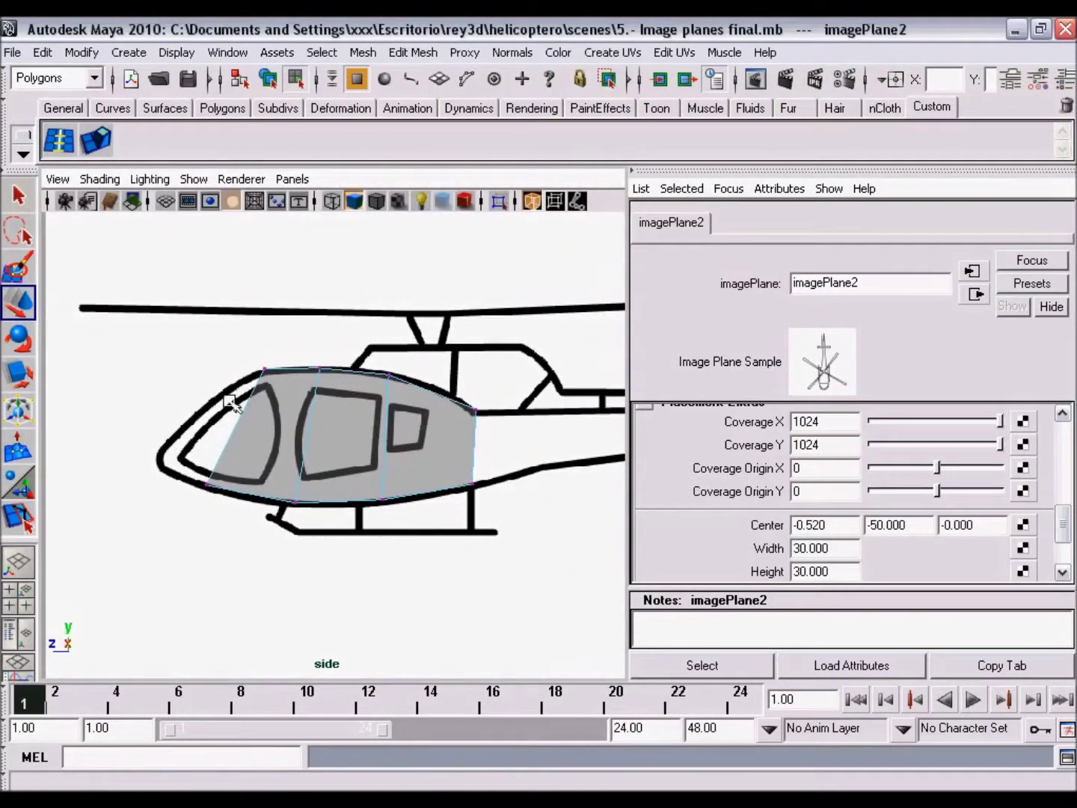
# - Insert a vertical edge loop across the cockpit in the side view
pyautogui.moveTo(250, 411)
pyautogui.keyDown('alt'); pyautogui.mouseDown(button='middle')
pyautogui.moveTo(237, 513)
pyautogui.moveTo(406, 491)
pyautogui.moveTo(397, 483)
pyautogui.mouseUp(button='middle'); pyautogui.keyUp('alt')
pyautogui.scroll(2, 324, 502)
pyautogui.click(65, 139)
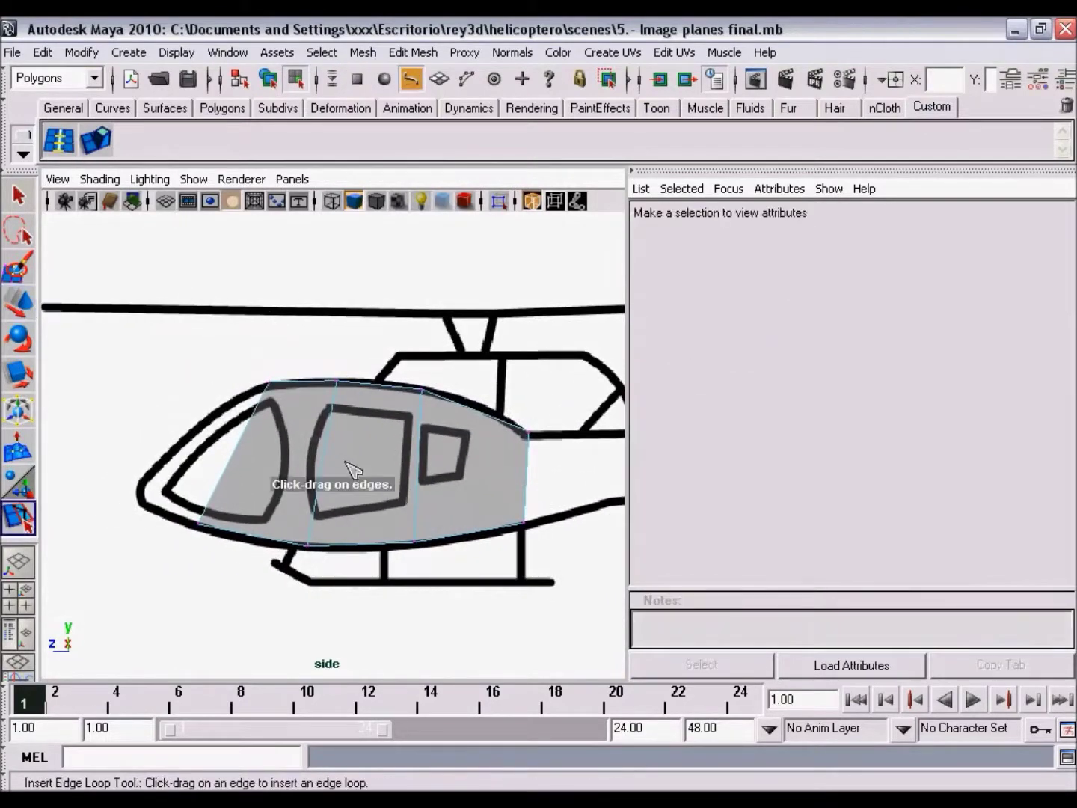
pyautogui.moveTo(326, 453)
pyautogui.mouseDown()
pyautogui.moveTo(331, 483)
pyautogui.moveTo(331, 473)
pyautogui.mouseUp()
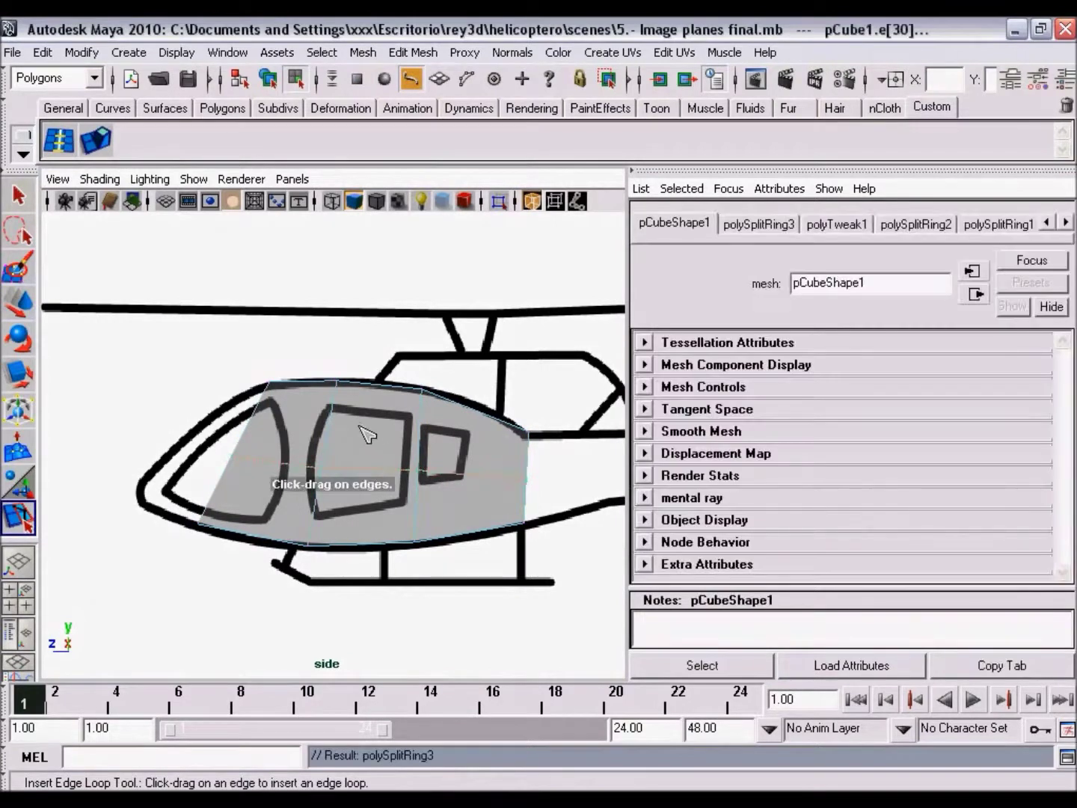
pyautogui.press('F8')
pyautogui.press('w')
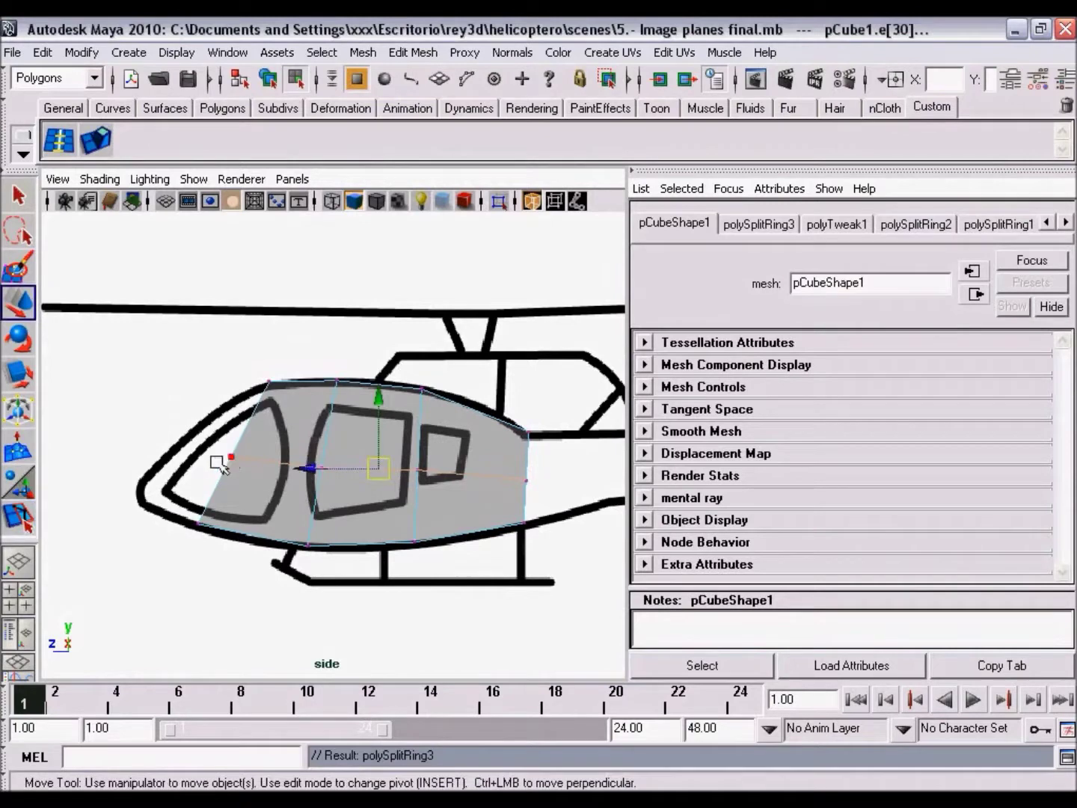
# - Pull the cockpit's front vertices forward onto the side outline's pointed nose
pyautogui.keyDown('alt'); pyautogui.moveTo(295, 526); pyautogui.dragTo(318, 524, button='middle'); pyautogui.keyUp('alt')
pyautogui.moveTo(202, 422); pyautogui.dragTo(263, 473)
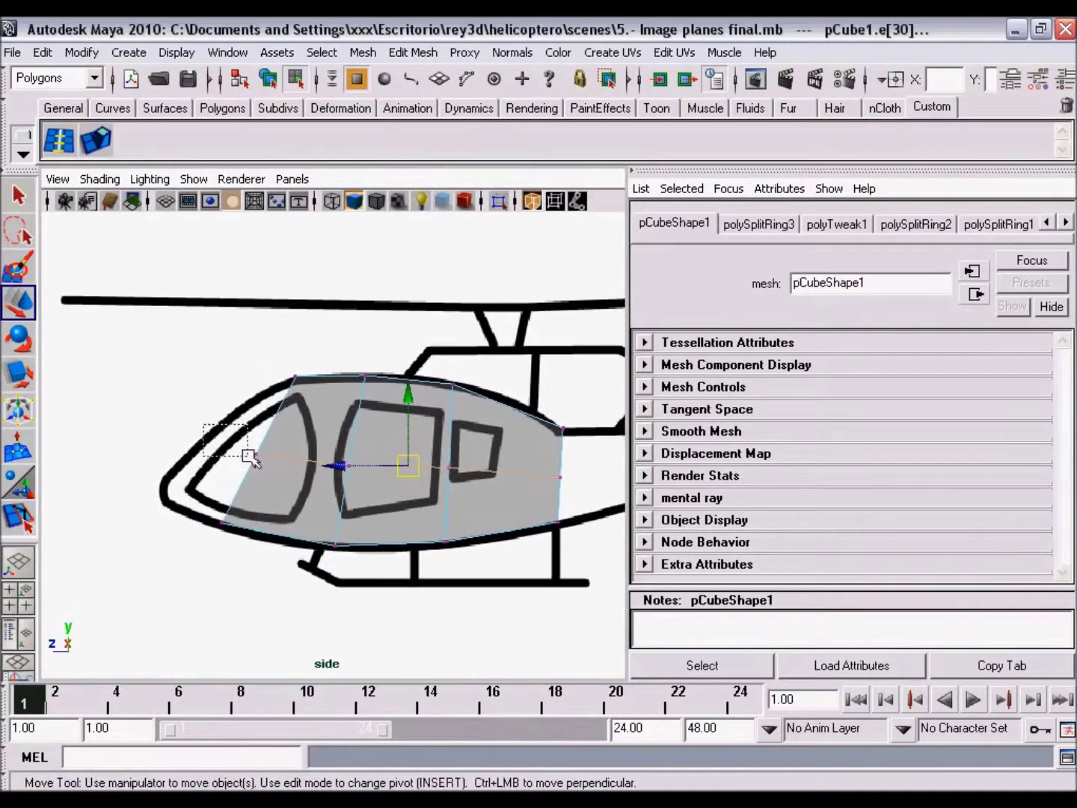
pyautogui.moveTo(192, 457); pyautogui.dragTo(109, 447)
pyautogui.moveTo(250, 542)
pyautogui.mouseDown()
pyautogui.moveTo(213, 508)
pyautogui.moveTo(176, 518)
pyautogui.moveTo(163, 503)
pyautogui.mouseUp()
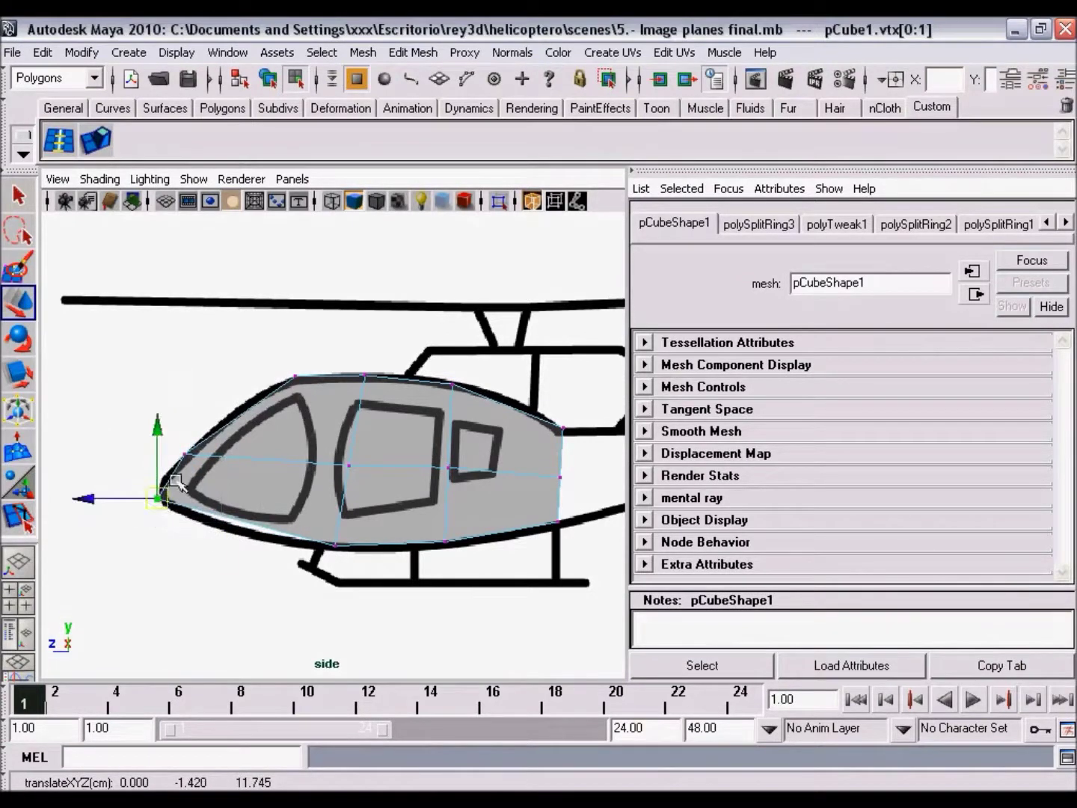
pyautogui.click(186, 453)
pyautogui.moveTo(187, 455); pyautogui.dragTo(212, 437)
pyautogui.keyDown('alt'); pyautogui.moveTo(359, 567); pyautogui.dragTo(325, 548, button='middle'); pyautogui.keyUp('alt')
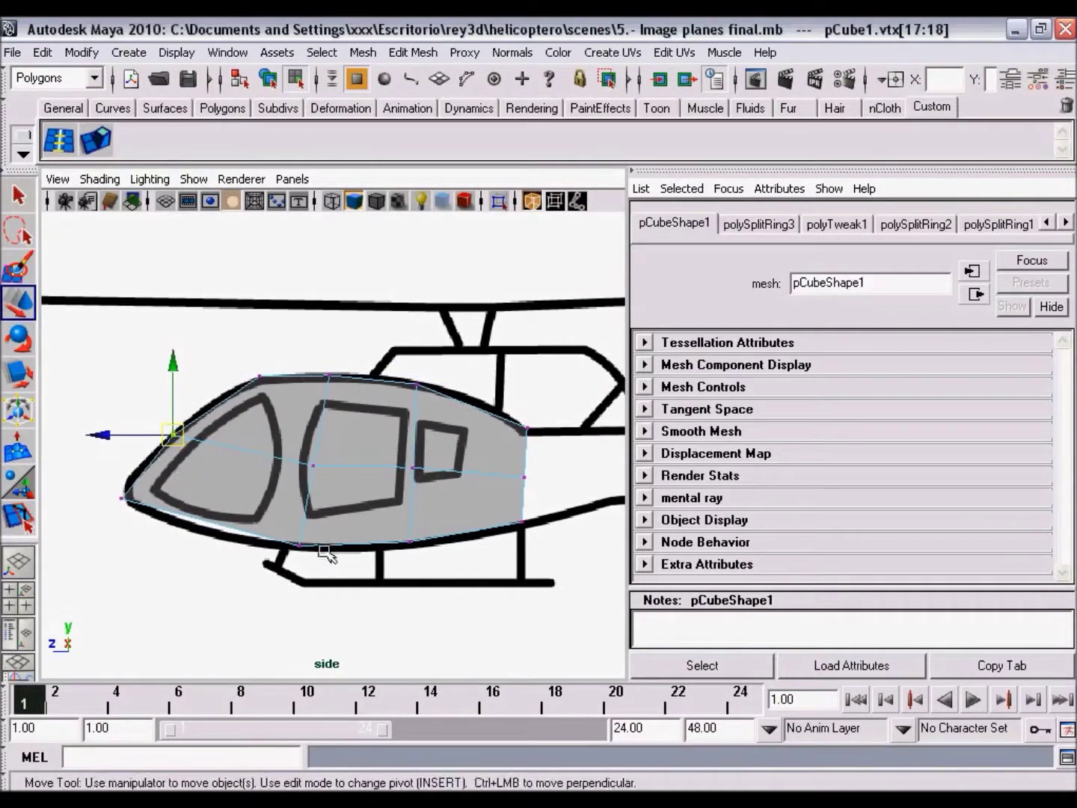
pyautogui.click(65, 141)
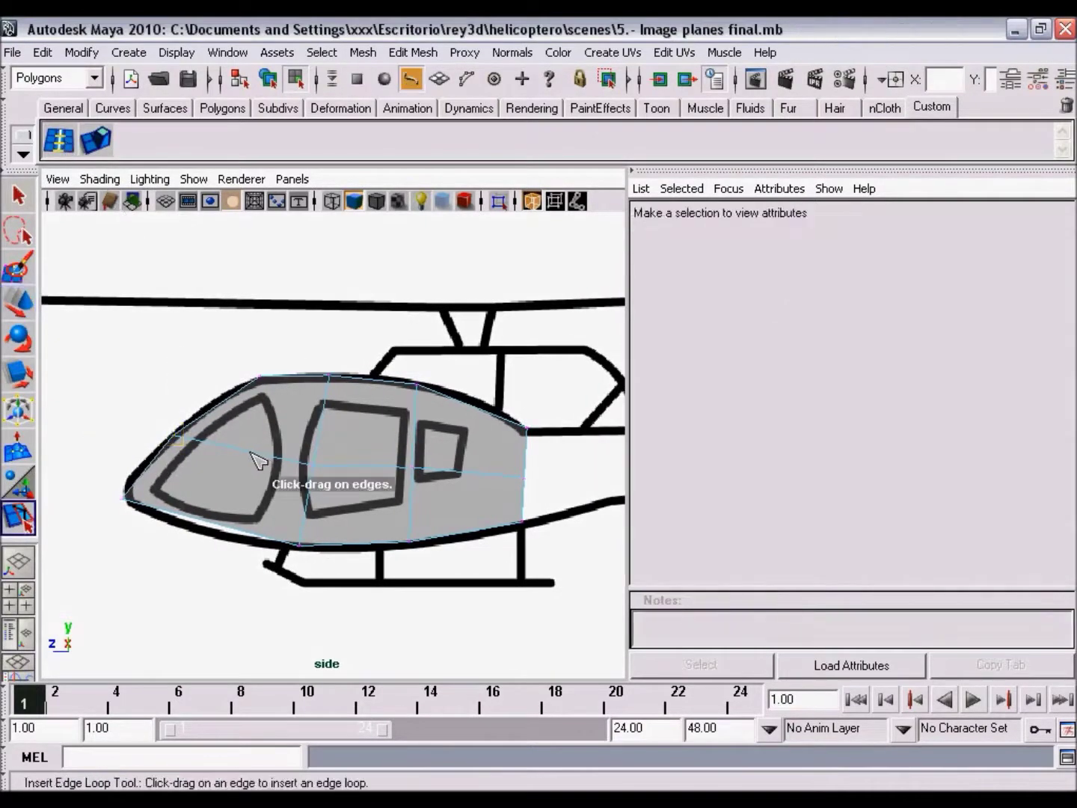
# - Add an edge loop across the nose section and fit its vertices to the side outline
pyautogui.moveTo(257, 460); pyautogui.dragTo(249, 459)
pyautogui.press('w')
pyautogui.rightClick(380, 414)
pyautogui.click(340, 413)
pyautogui.moveTo(180, 513); pyautogui.dragTo(240, 553)
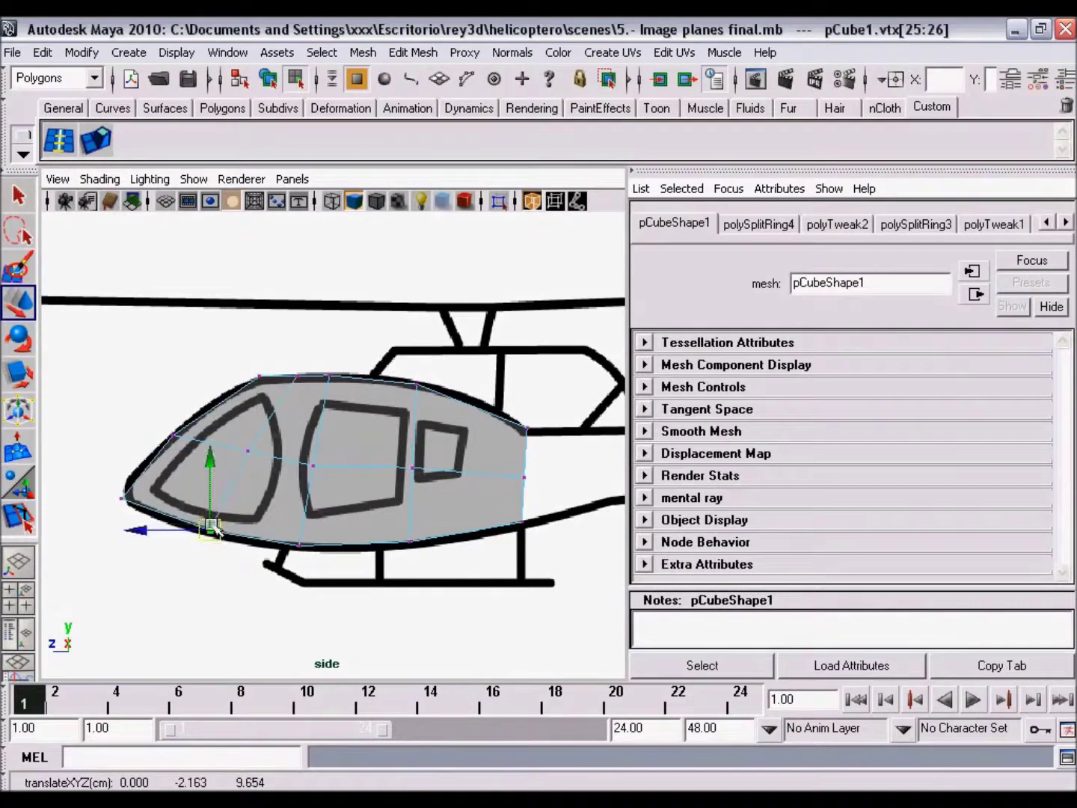
pyautogui.moveTo(236, 433)
pyautogui.mouseDown()
pyautogui.moveTo(261, 463)
pyautogui.moveTo(244, 453)
pyautogui.moveTo(341, 490)
pyautogui.moveTo(331, 464)
pyautogui.mouseUp()
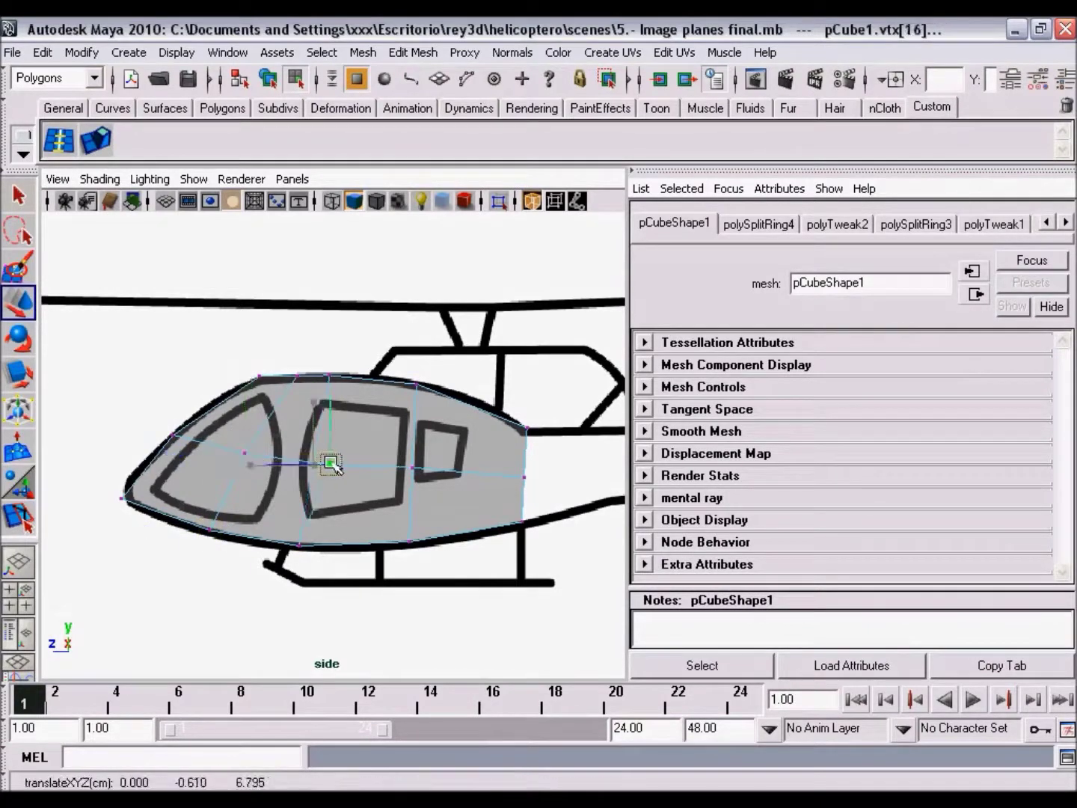
pyautogui.moveTo(277, 523)
pyautogui.mouseDown()
pyautogui.moveTo(311, 550)
pyautogui.moveTo(324, 547)
pyautogui.mouseUp()
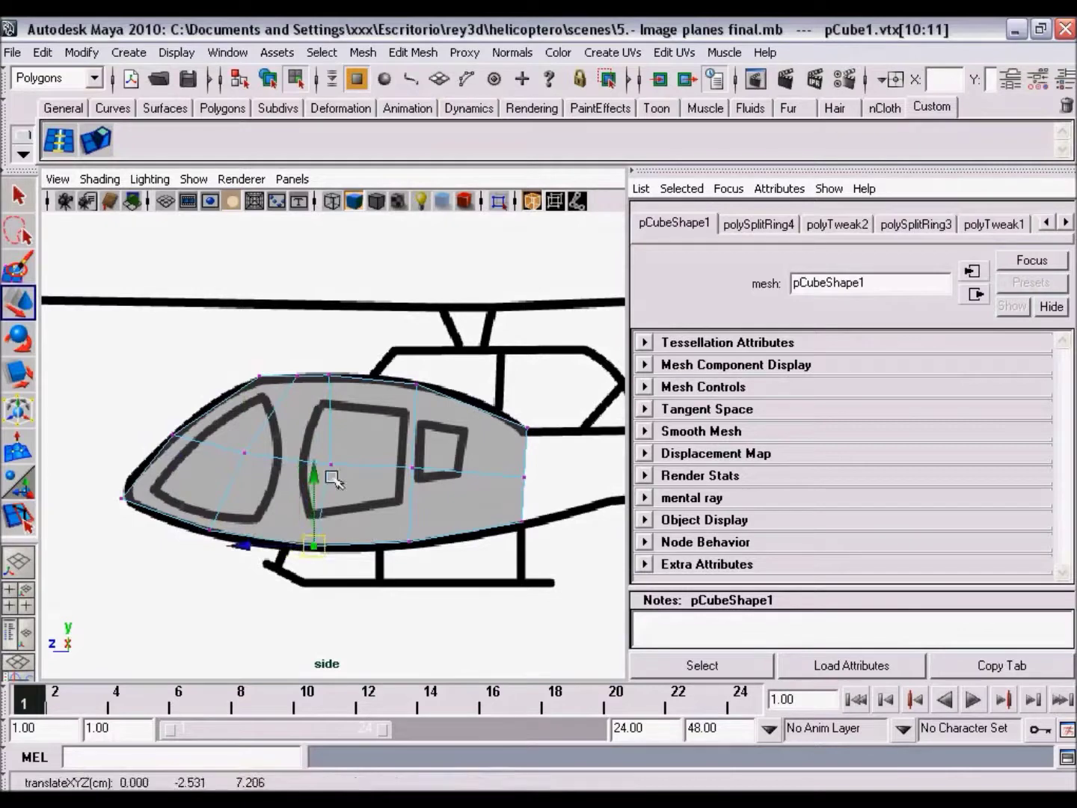
pyautogui.moveTo(320, 354)
pyautogui.mouseDown()
pyautogui.moveTo(340, 381)
pyautogui.moveTo(365, 378)
pyautogui.mouseUp()
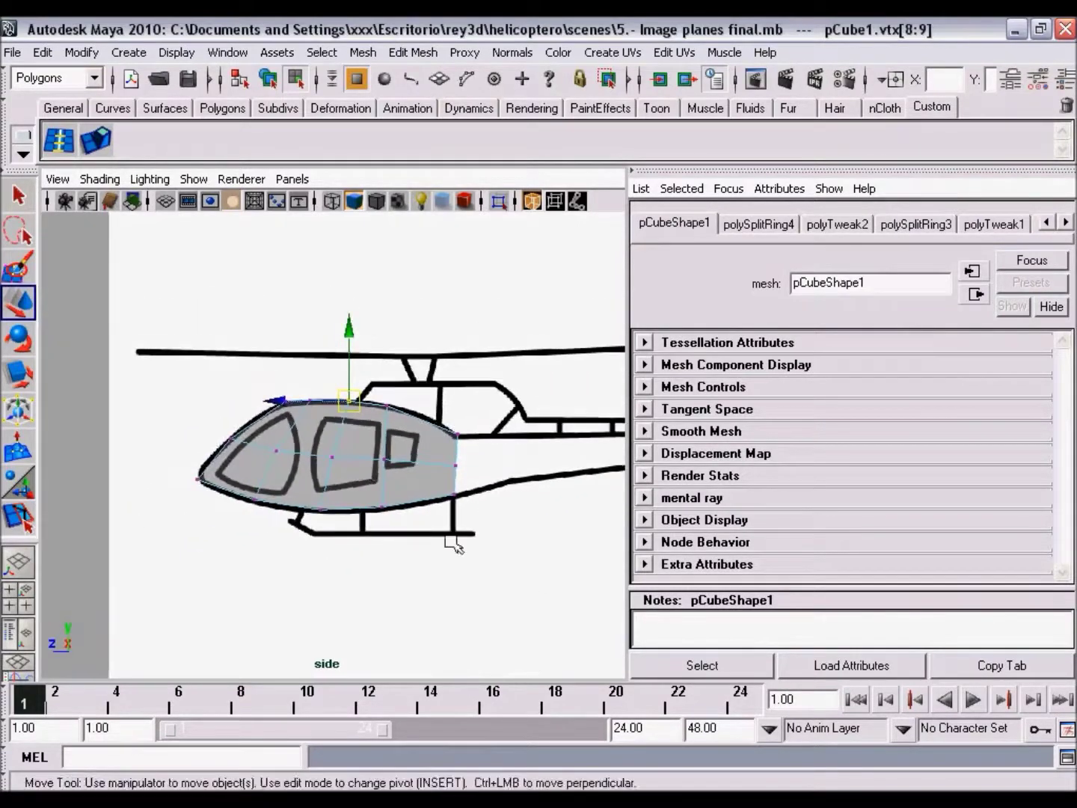
# - Zoom out on the whole helicopter side, restore four views and centre the front and top views
pyautogui.keyDown('alt'); pyautogui.moveTo(451, 544); pyautogui.dragTo(401, 544, button='middle'); pyautogui.keyUp('alt')
pyautogui.keyDown('alt'); pyautogui.moveTo(401, 543); pyautogui.dragTo(408, 473, button='right'); pyautogui.keyUp('alt')
pyautogui.keyDown('alt'); pyautogui.moveTo(416, 479); pyautogui.dragTo(433, 482, button='middle'); pyautogui.keyUp('alt')
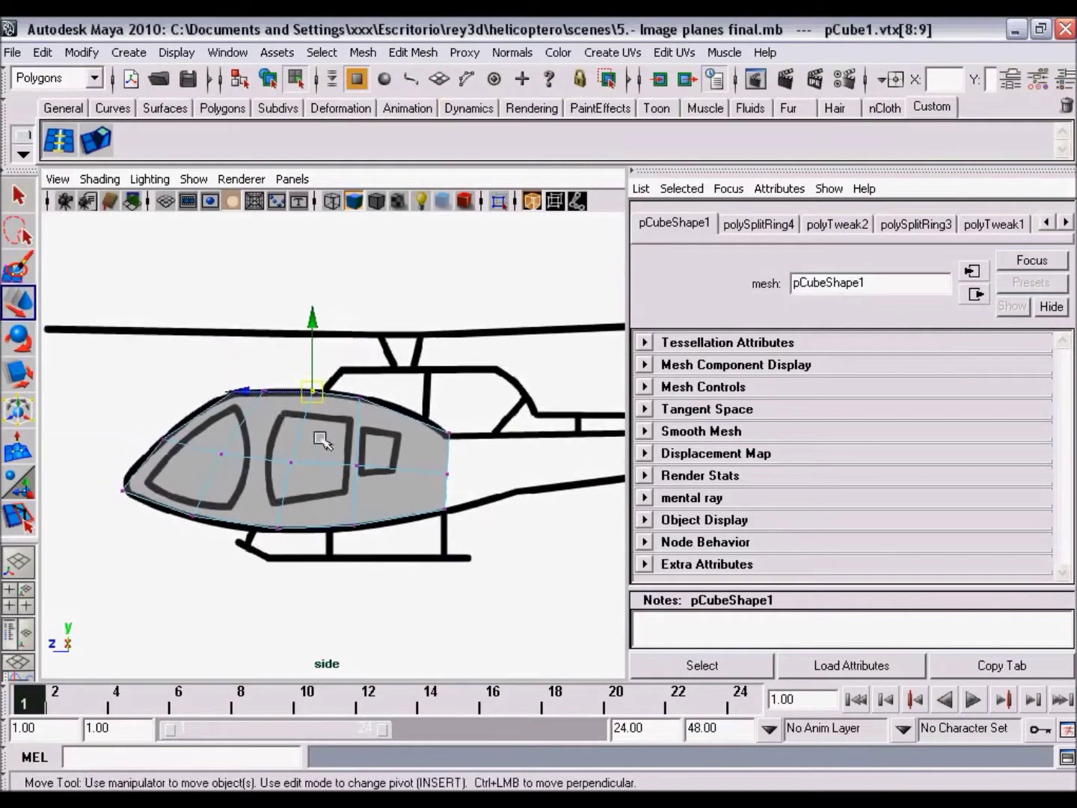
pyautogui.press('space')
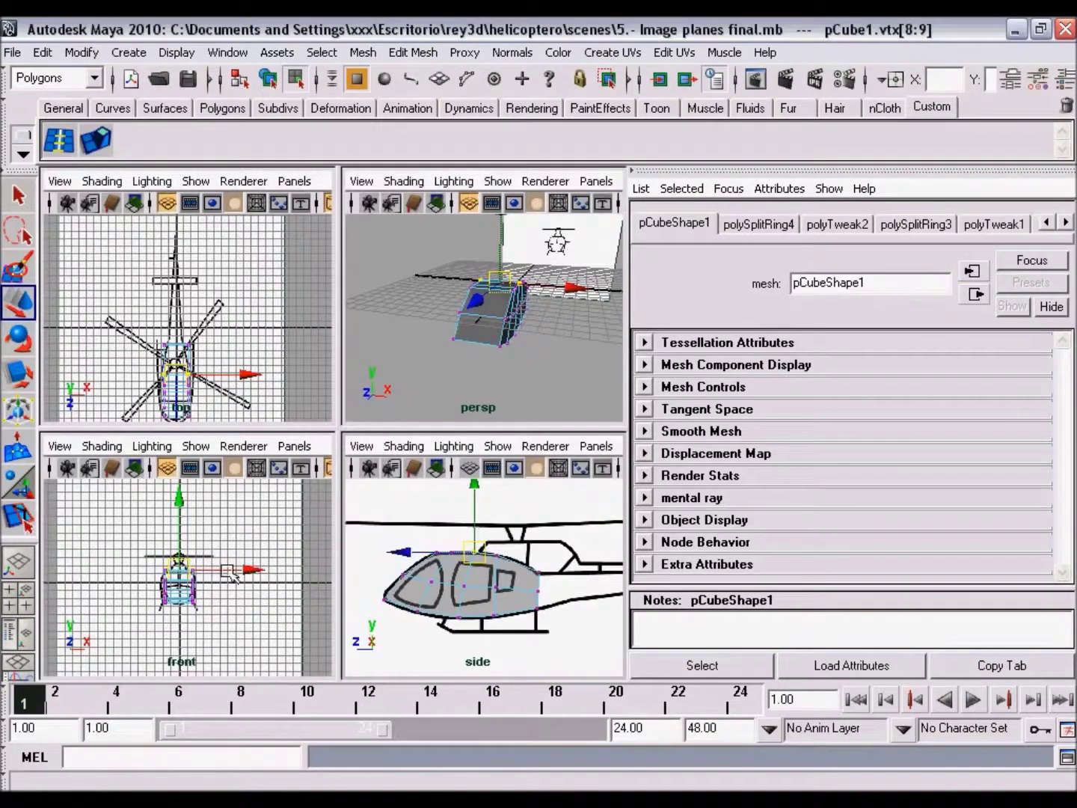
pyautogui.keyDown('alt'); pyautogui.moveTo(227, 584); pyautogui.dragTo(238, 586, button='middle'); pyautogui.keyUp('alt')
pyautogui.keyDown('alt'); pyautogui.moveTo(231, 374); pyautogui.dragTo(234, 357, button='middle'); pyautogui.keyUp('alt')
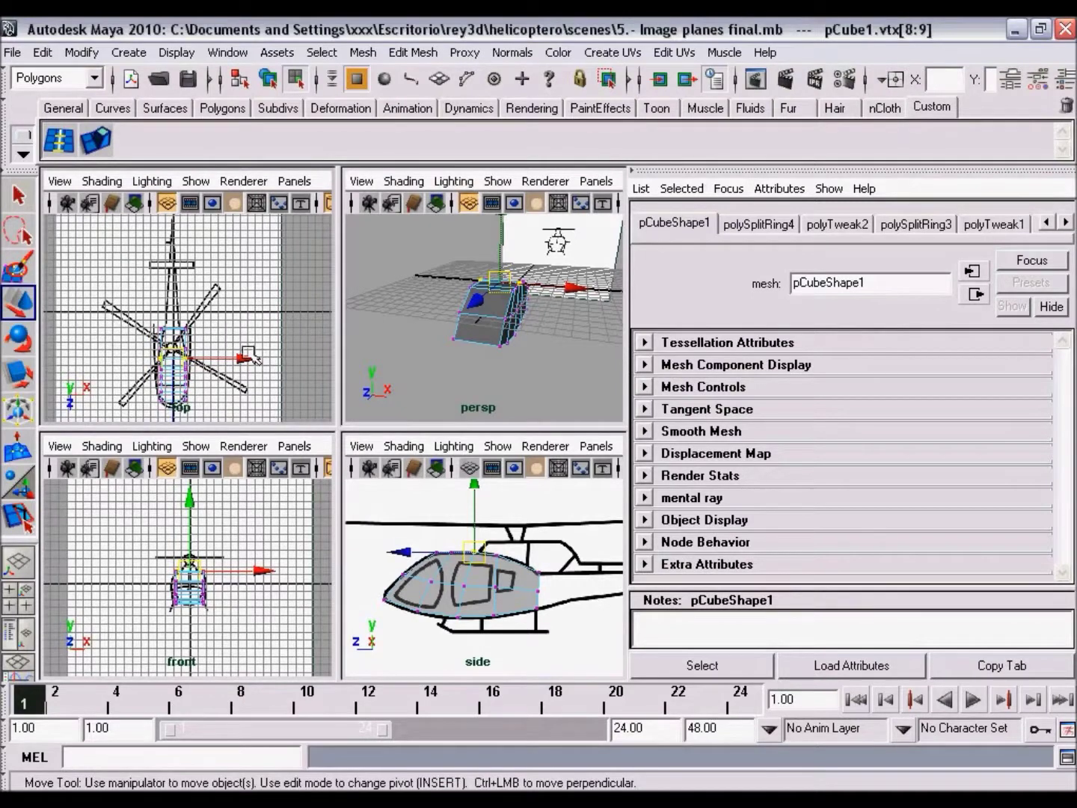
# - Maximise the top view, zoom in on the outline and hide the grid
pyautogui.press('space')
pyautogui.keyDown('alt'); pyautogui.moveTo(377, 445); pyautogui.dragTo(368, 439, button='middle'); pyautogui.keyUp('alt')
pyautogui.keyDown('alt'); pyautogui.moveTo(368, 438); pyautogui.dragTo(404, 419, button='right'); pyautogui.keyUp('alt')
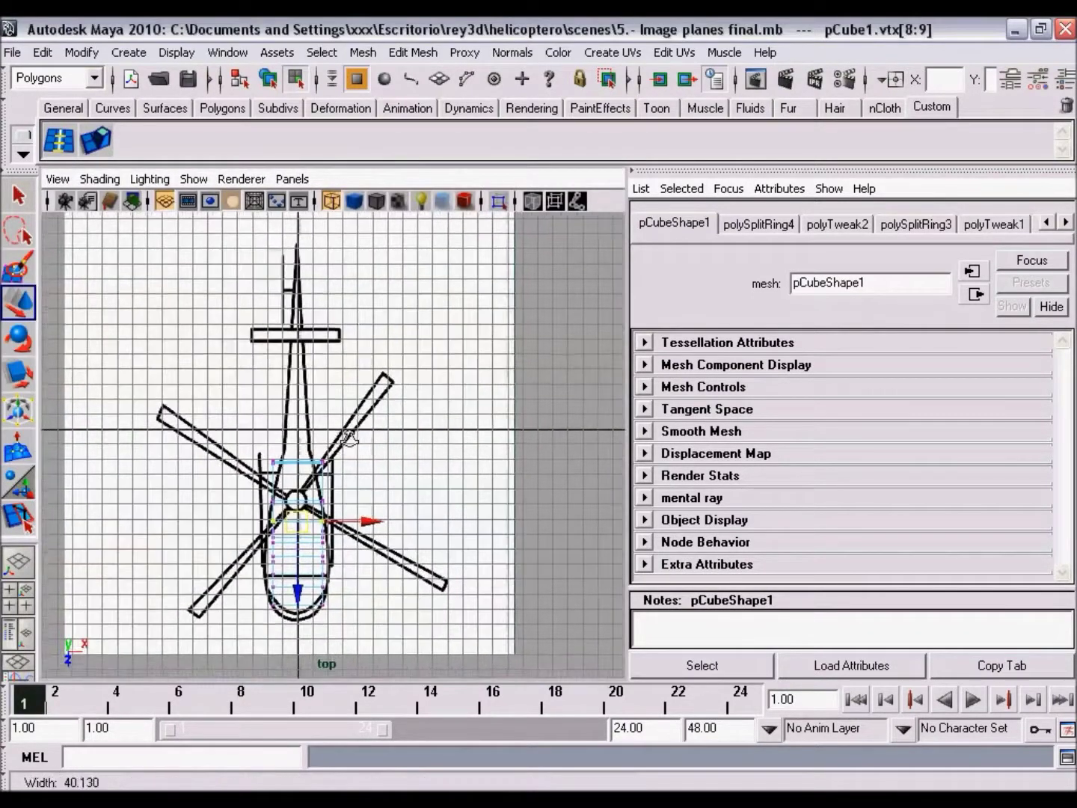
pyautogui.click(196, 179)
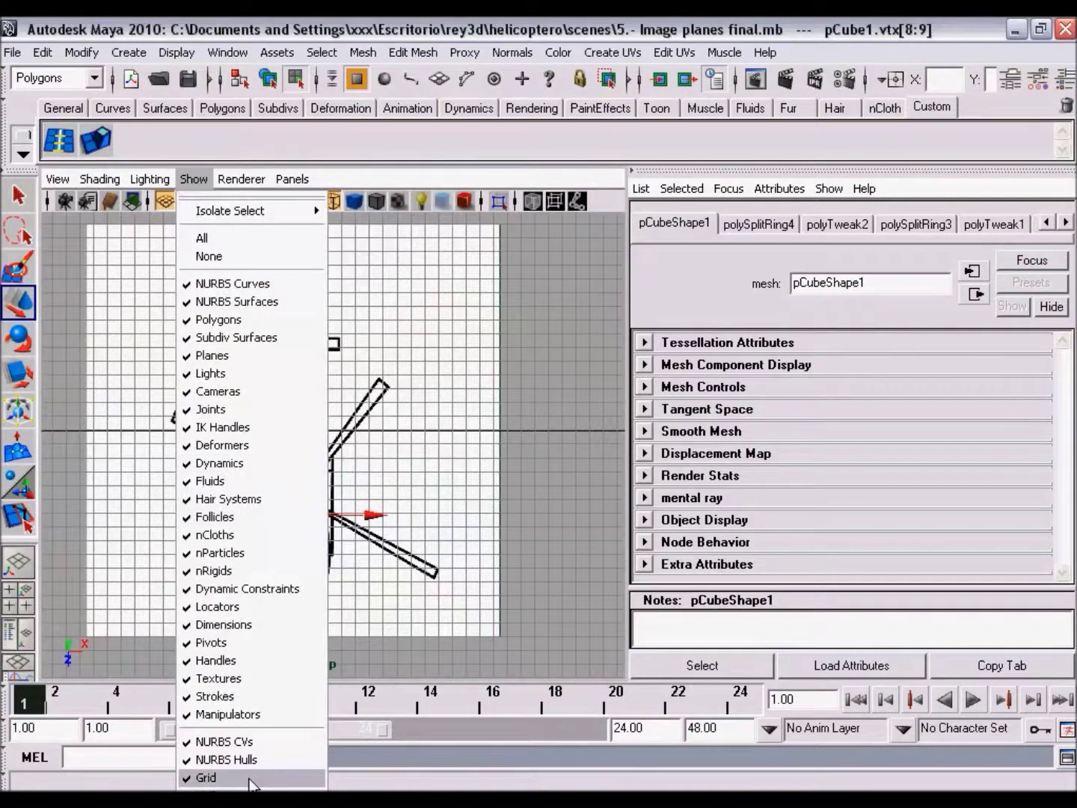
pyautogui.click(252, 778)
pyautogui.keyDown('alt'); pyautogui.moveTo(344, 567); pyautogui.dragTo(329, 548, button='middle'); pyautogui.keyUp('alt')
pyautogui.keyDown('alt'); pyautogui.moveTo(330, 548); pyautogui.dragTo(346, 522, button='right'); pyautogui.keyUp('alt')
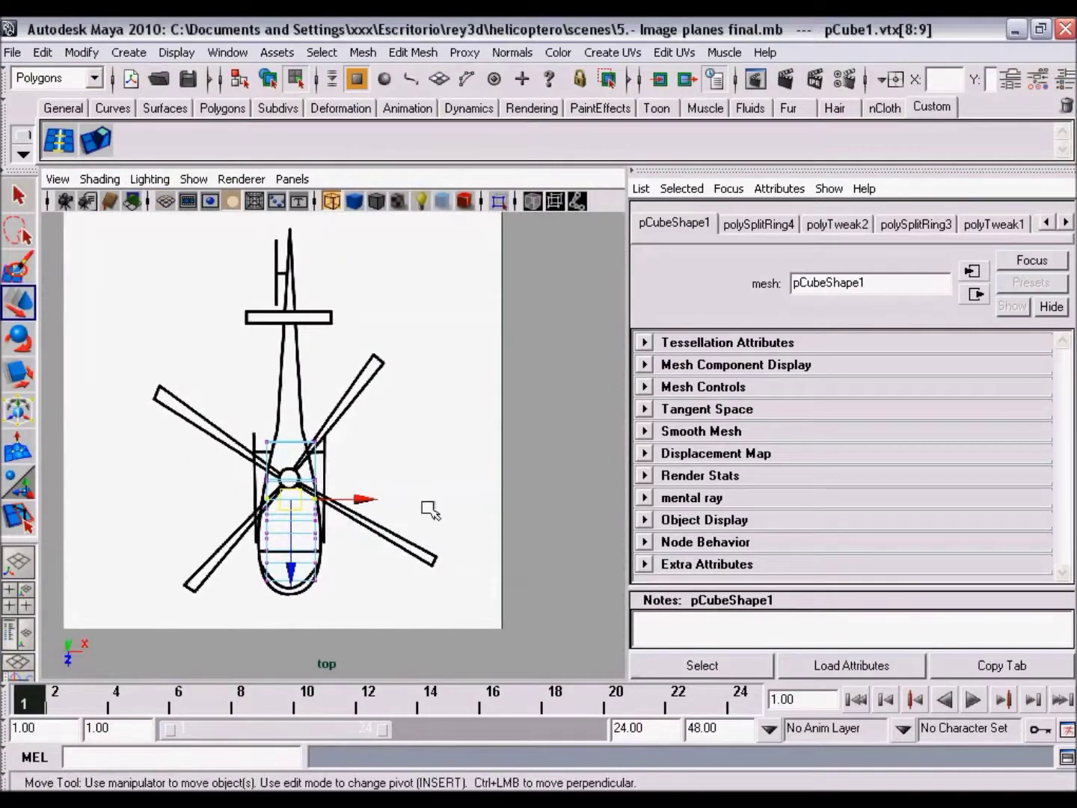
# - Turn on smooth shading and X-Ray, then select the rear vertex row for scaling
pyautogui.press('5')
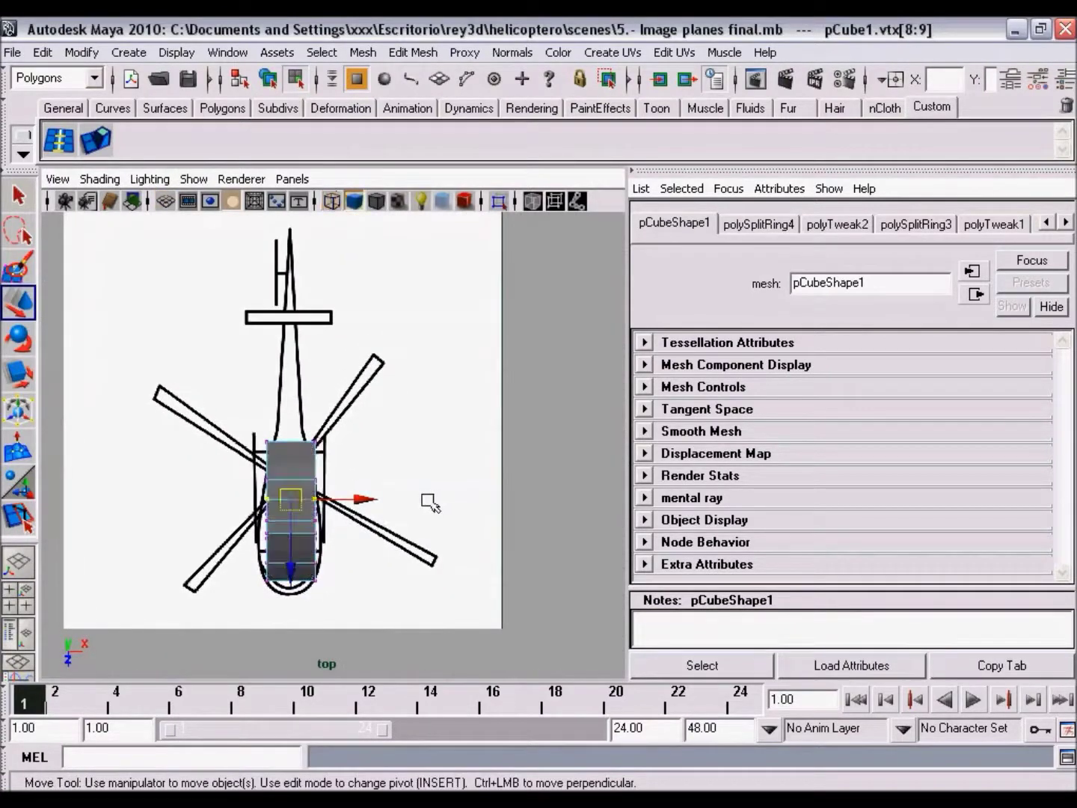
pyautogui.keyDown('alt'); pyautogui.moveTo(430, 503); pyautogui.dragTo(439, 479, button='right'); pyautogui.keyUp('alt')
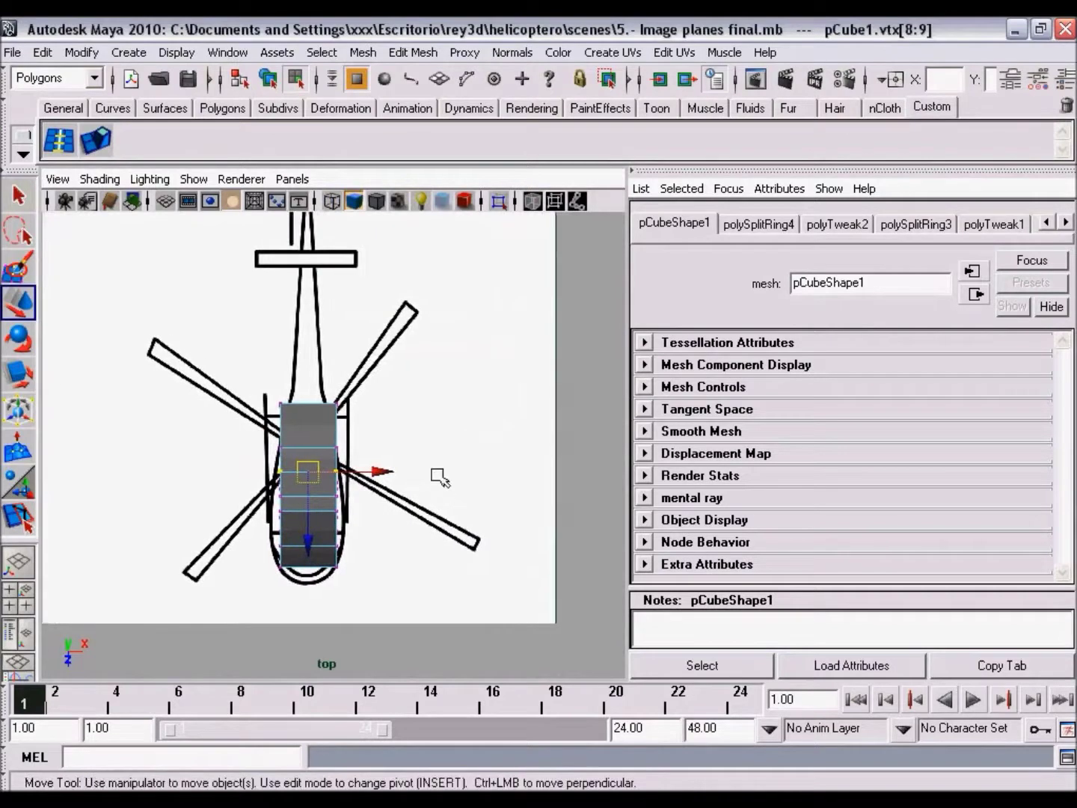
pyautogui.click(532, 200)
pyautogui.keyDown('alt'); pyautogui.moveTo(230, 529); pyautogui.dragTo(251, 365, button='right'); pyautogui.keyUp('alt')
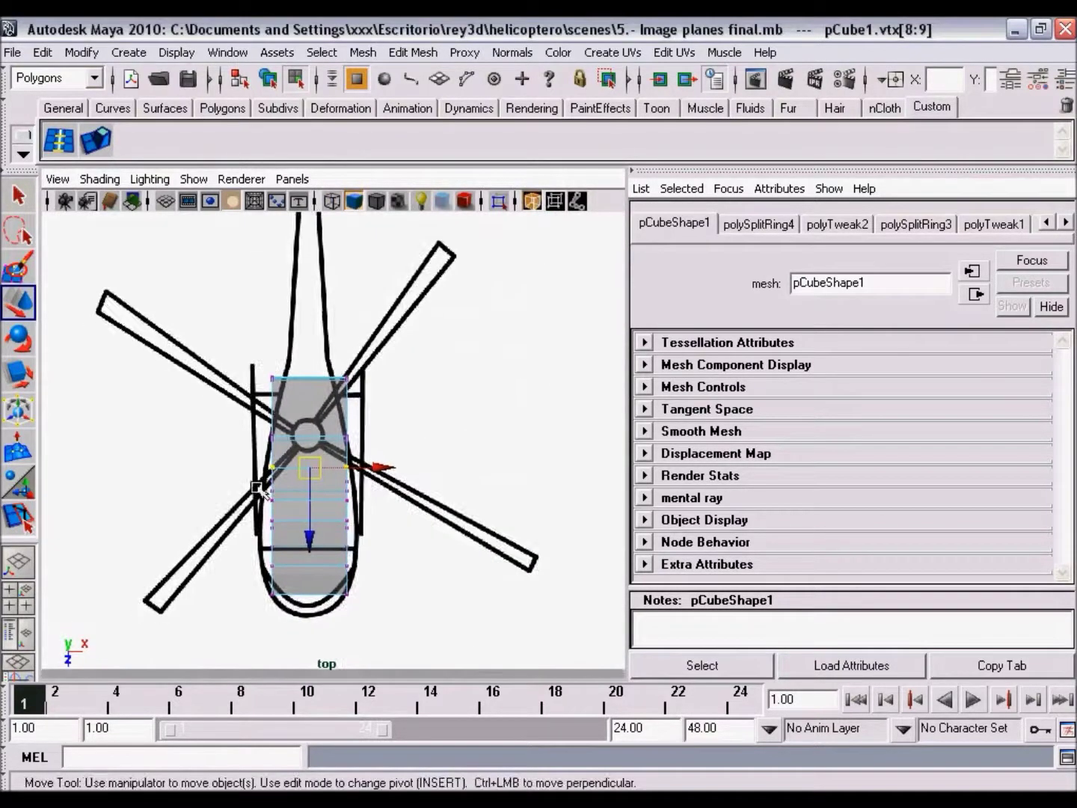
pyautogui.moveTo(232, 318); pyautogui.dragTo(419, 383)
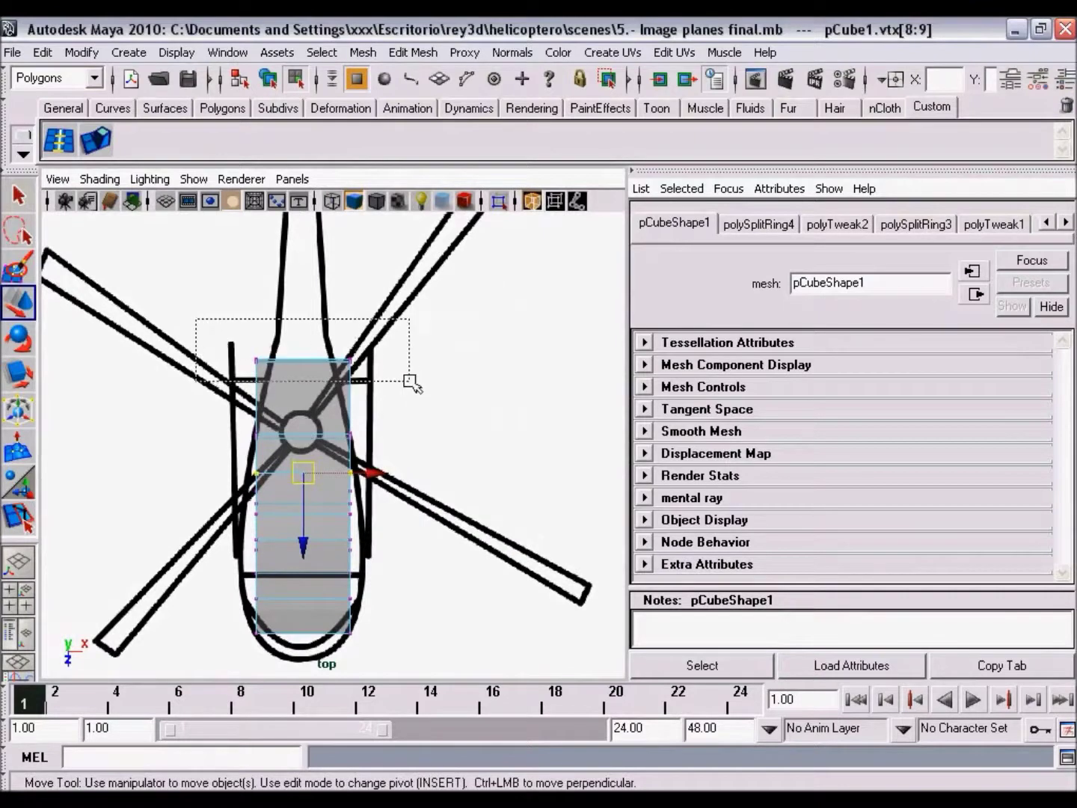
pyautogui.press('r')
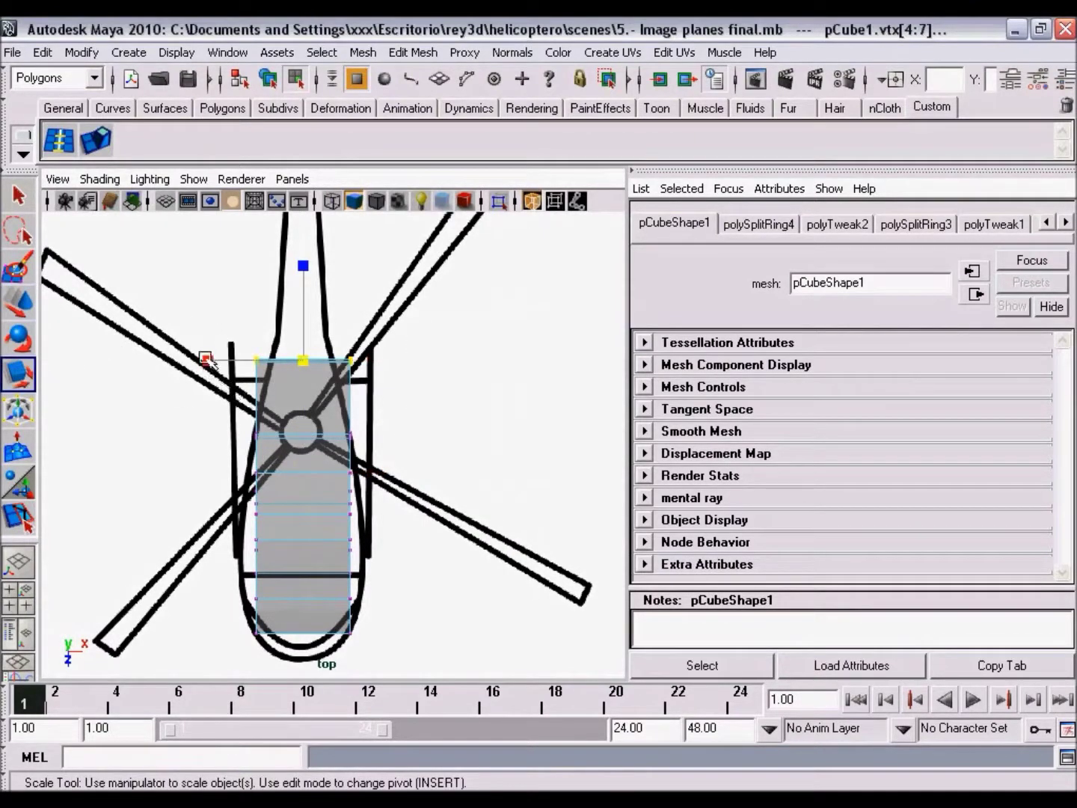
# - Scale the rear and following cockpit vertex rows in X to match the top-view outline
pyautogui.moveTo(212, 364); pyautogui.dragTo(243, 366)
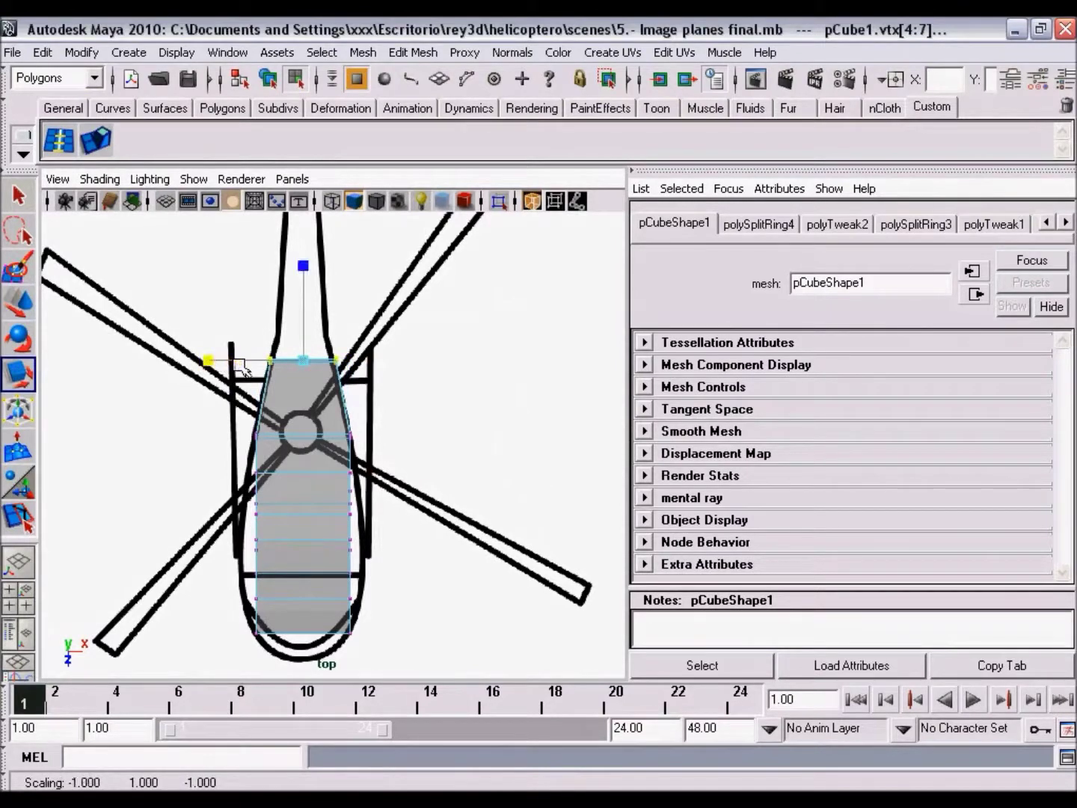
pyautogui.moveTo(198, 409)
pyautogui.mouseDown()
pyautogui.moveTo(413, 456)
pyautogui.moveTo(404, 436)
pyautogui.mouseUp()
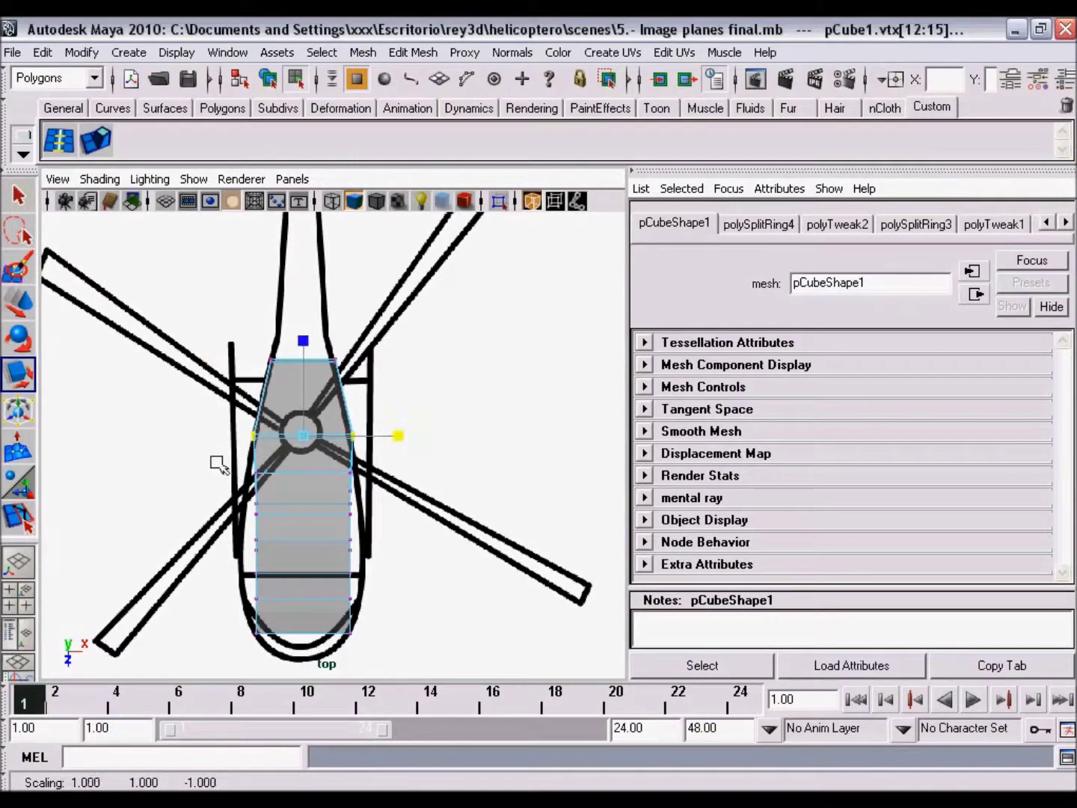
pyautogui.moveTo(217, 464); pyautogui.dragTo(418, 476)
pyautogui.moveTo(210, 488); pyautogui.dragTo(380, 528)
pyautogui.moveTo(212, 506); pyautogui.dragTo(184, 505)
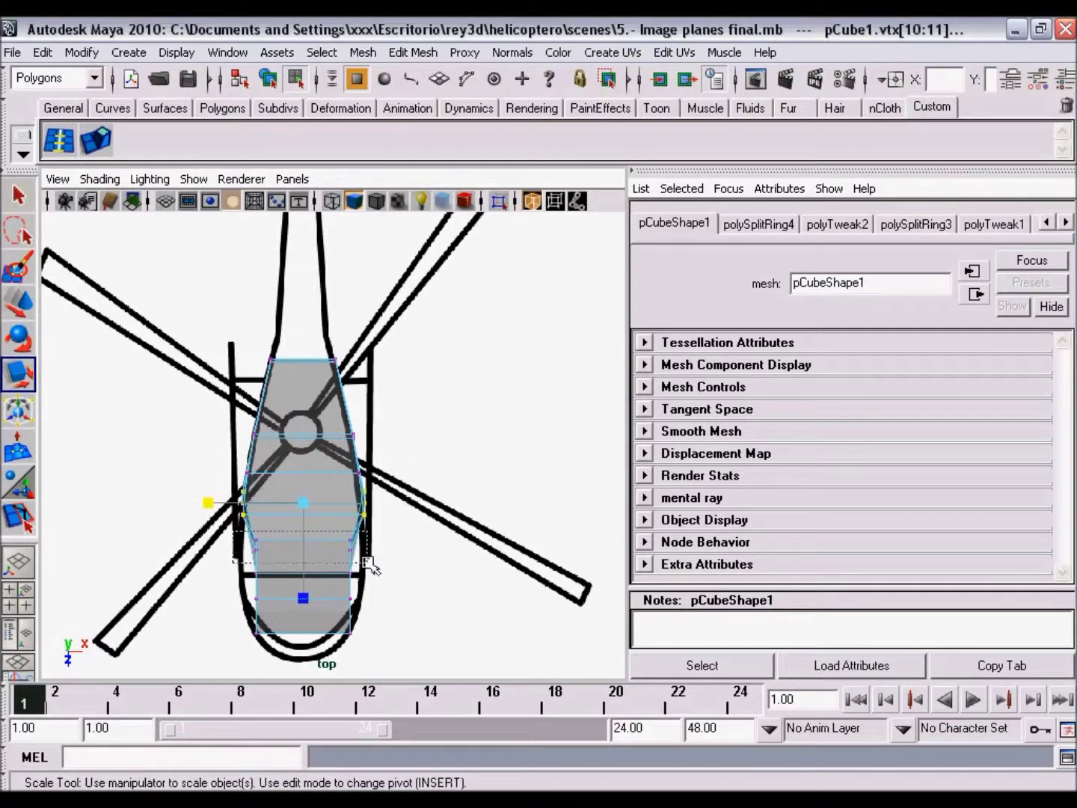
# - Scale the nose and bottom vertex rows in X to fit the top outline's taper
pyautogui.moveTo(368, 562); pyautogui.dragTo(368, 562)
pyautogui.moveTo(207, 544); pyautogui.dragTo(185, 548)
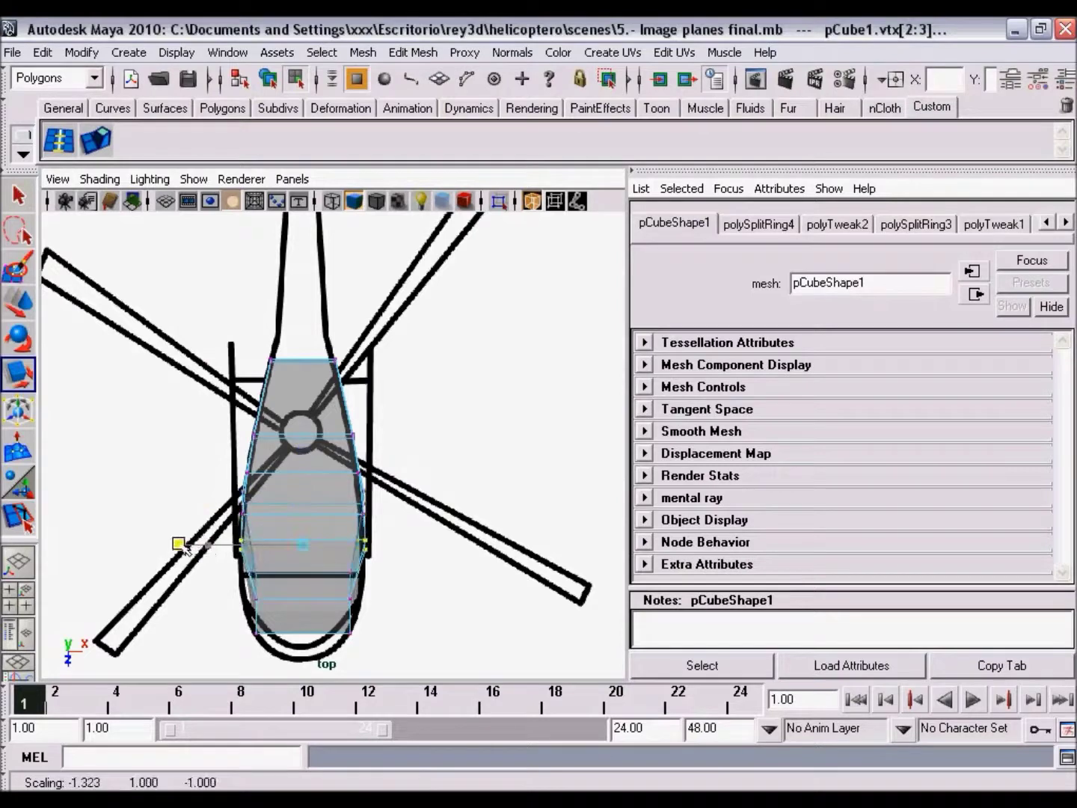
pyautogui.keyDown('alt'); pyautogui.moveTo(325, 620); pyautogui.dragTo(324, 559, button='middle'); pyautogui.keyUp('alt')
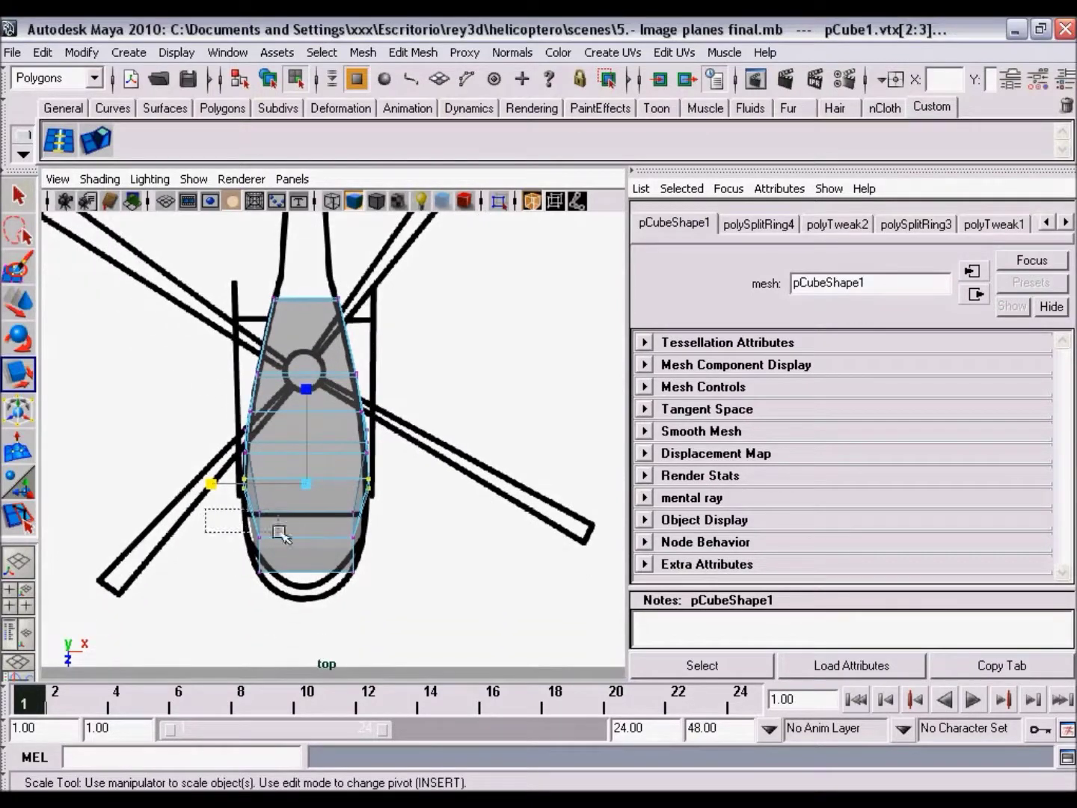
pyautogui.moveTo(281, 533); pyautogui.dragTo(404, 506)
pyautogui.moveTo(215, 503); pyautogui.dragTo(409, 515)
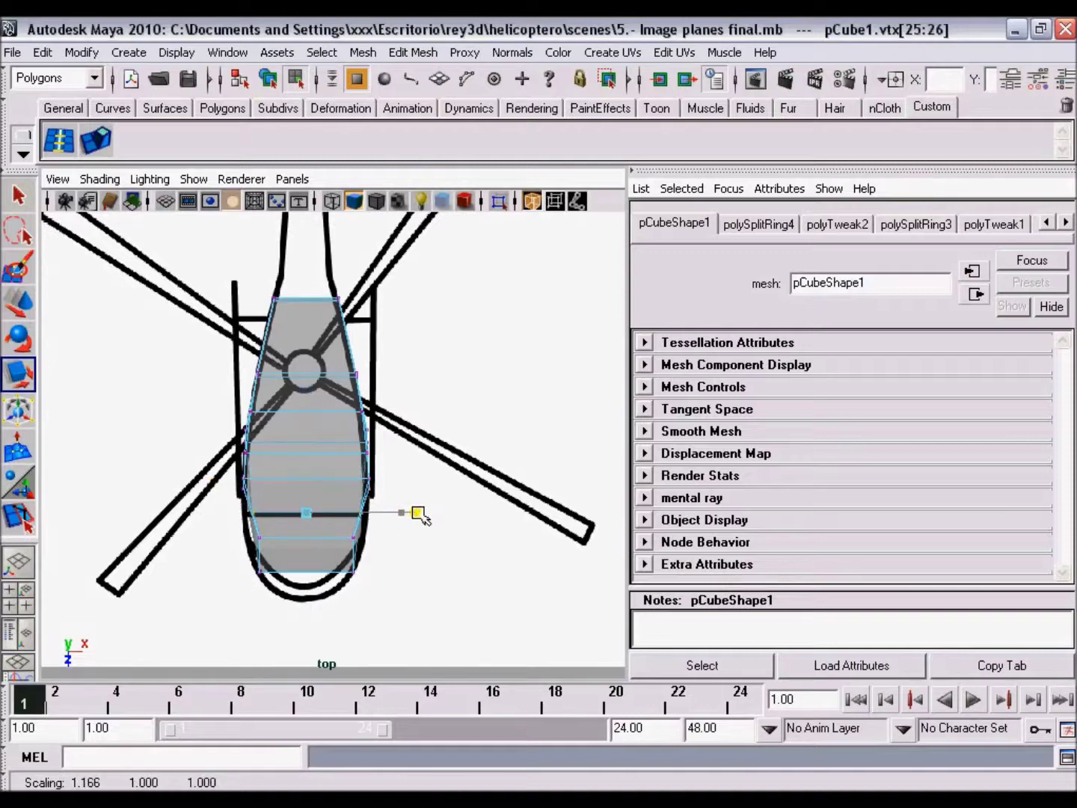
pyautogui.moveTo(217, 551); pyautogui.dragTo(363, 590)
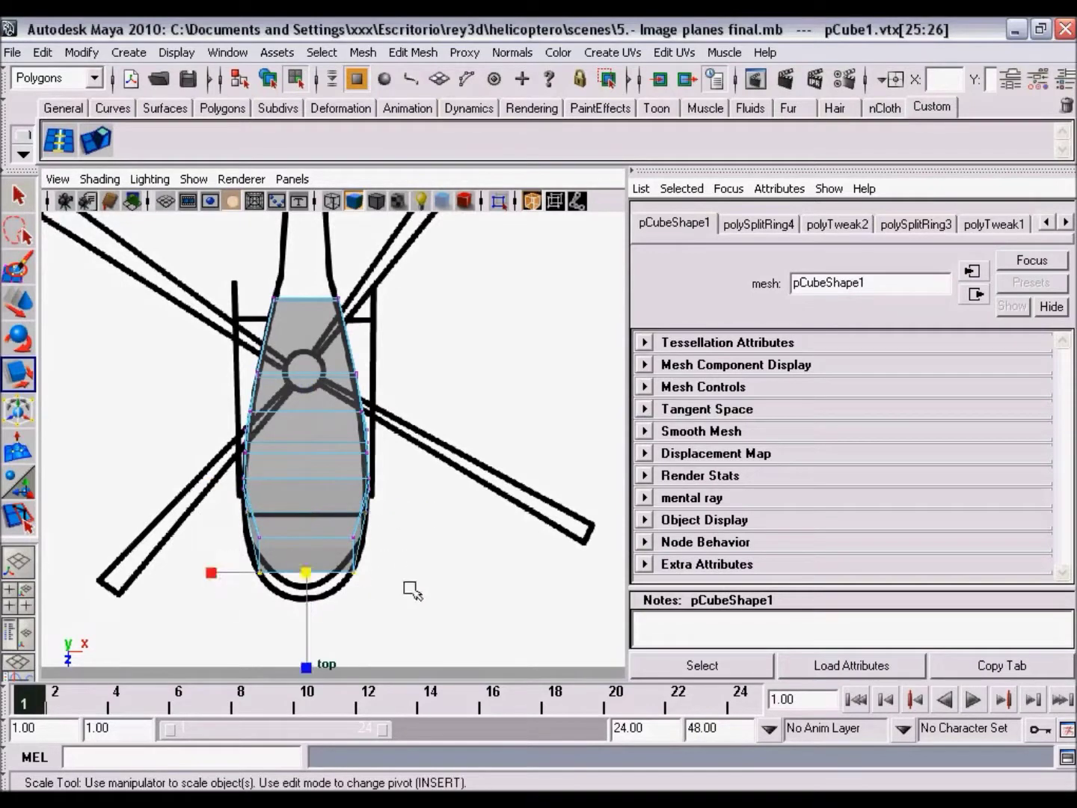
pyautogui.moveTo(206, 580)
pyautogui.mouseDown()
pyautogui.moveTo(233, 542)
pyautogui.moveTo(423, 537)
pyautogui.mouseUp()
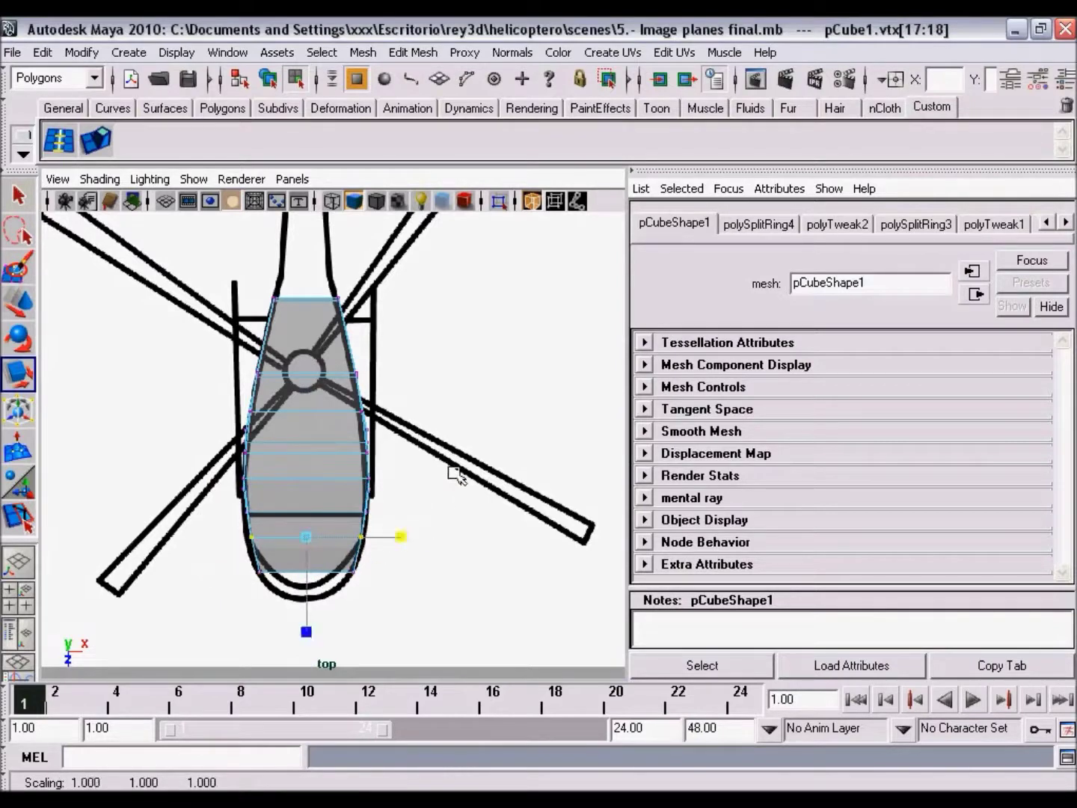
# - Reframe the top view on the helicopter outline and return to the four-view layout
pyautogui.scroll(-2, 457, 475)
pyautogui.scroll(-3, 351, 483)
pyautogui.keyDown('alt'); pyautogui.moveTo(335, 487); pyautogui.dragTo(411, 514, button='middle'); pyautogui.keyUp('alt')
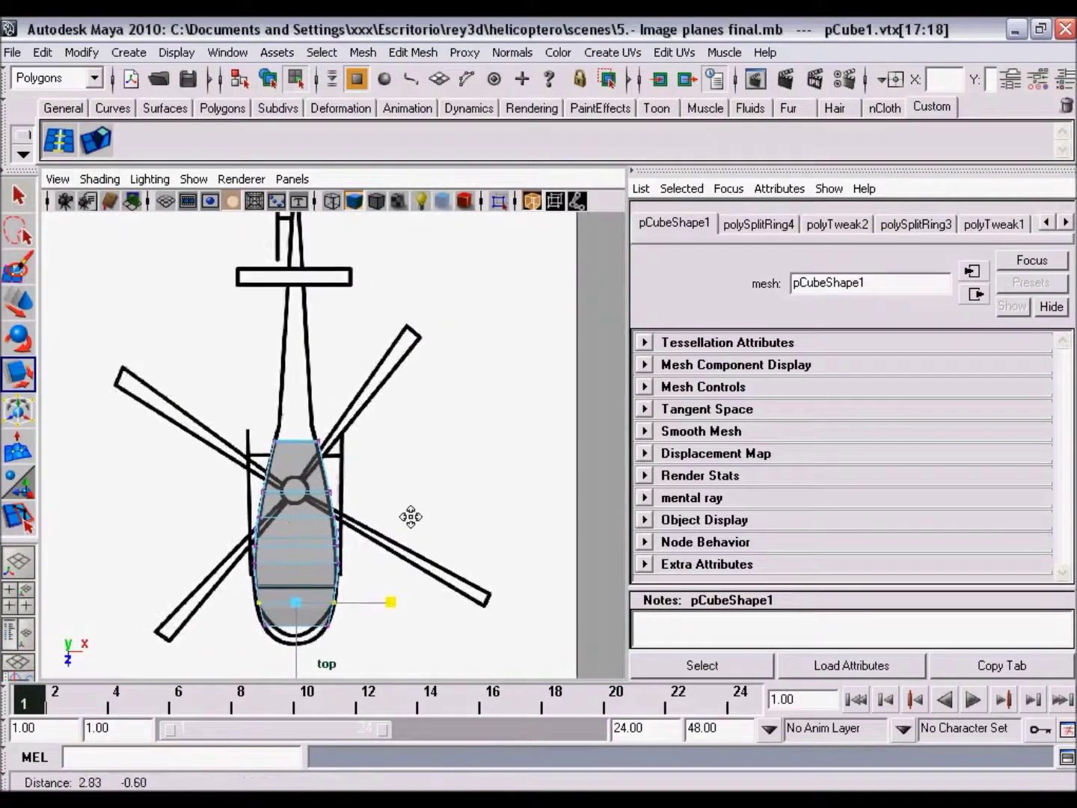
pyautogui.keyDown('alt'); pyautogui.moveTo(412, 515); pyautogui.dragTo(397, 500, button='right'); pyautogui.keyUp('alt')
pyautogui.keyDown('alt'); pyautogui.moveTo(402, 497); pyautogui.dragTo(438, 500, button='middle'); pyautogui.keyUp('alt')
pyautogui.keyDown('alt'); pyautogui.moveTo(438, 500); pyautogui.dragTo(439, 476, button='right'); pyautogui.keyUp('alt')
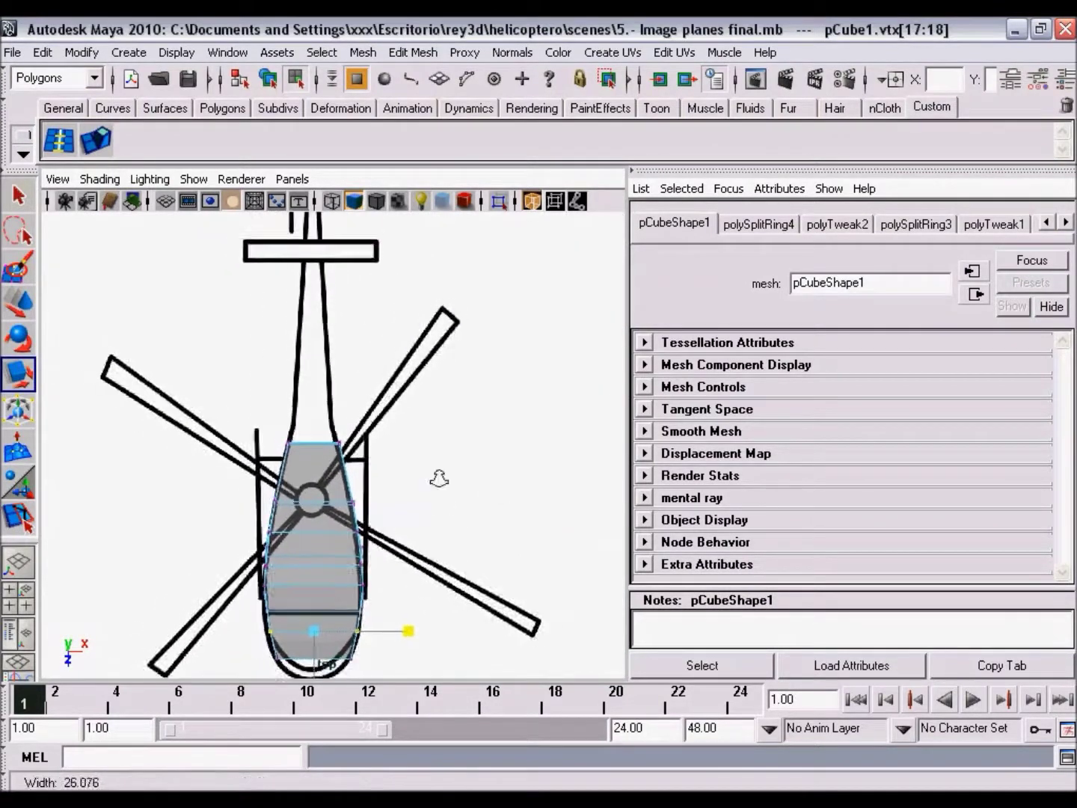
pyautogui.keyDown('alt'); pyautogui.moveTo(419, 476); pyautogui.dragTo(384, 476, button='middle'); pyautogui.keyUp('alt')
pyautogui.moveTo(385, 475)
pyautogui.keyDown('alt'); pyautogui.mouseDown(button='right')
pyautogui.moveTo(438, 496)
pyautogui.moveTo(414, 509)
pyautogui.mouseUp(button='right'); pyautogui.keyUp('alt')
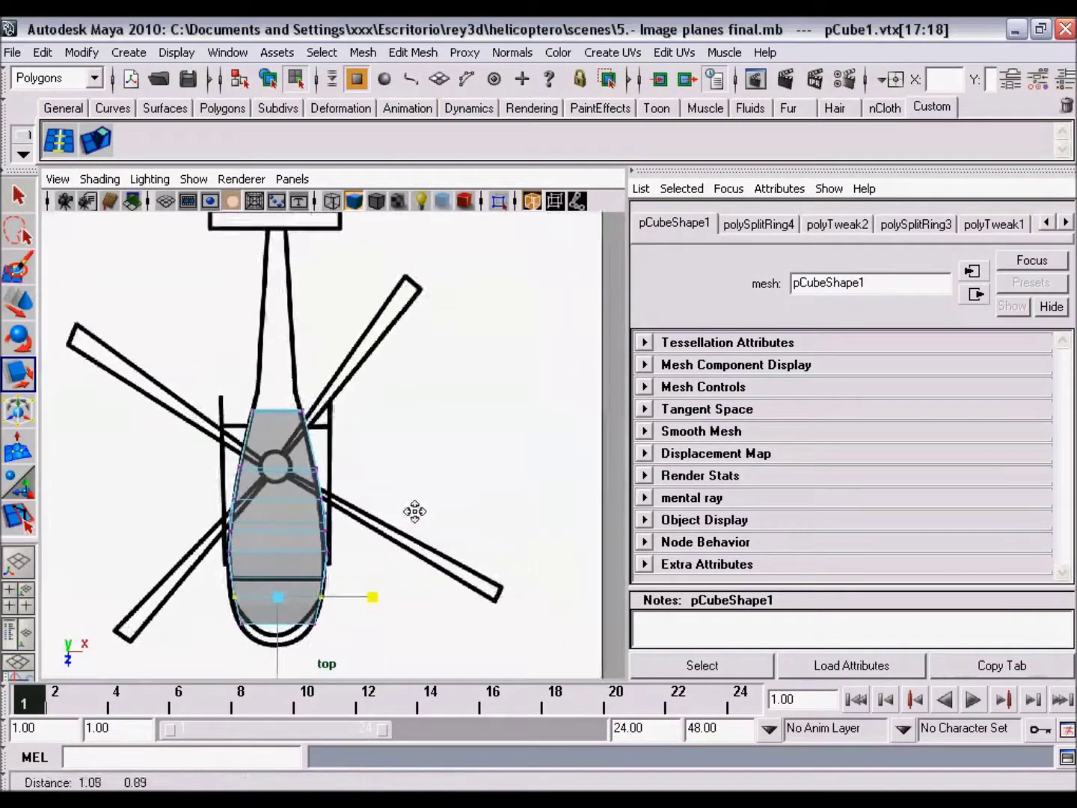
pyautogui.press('space')
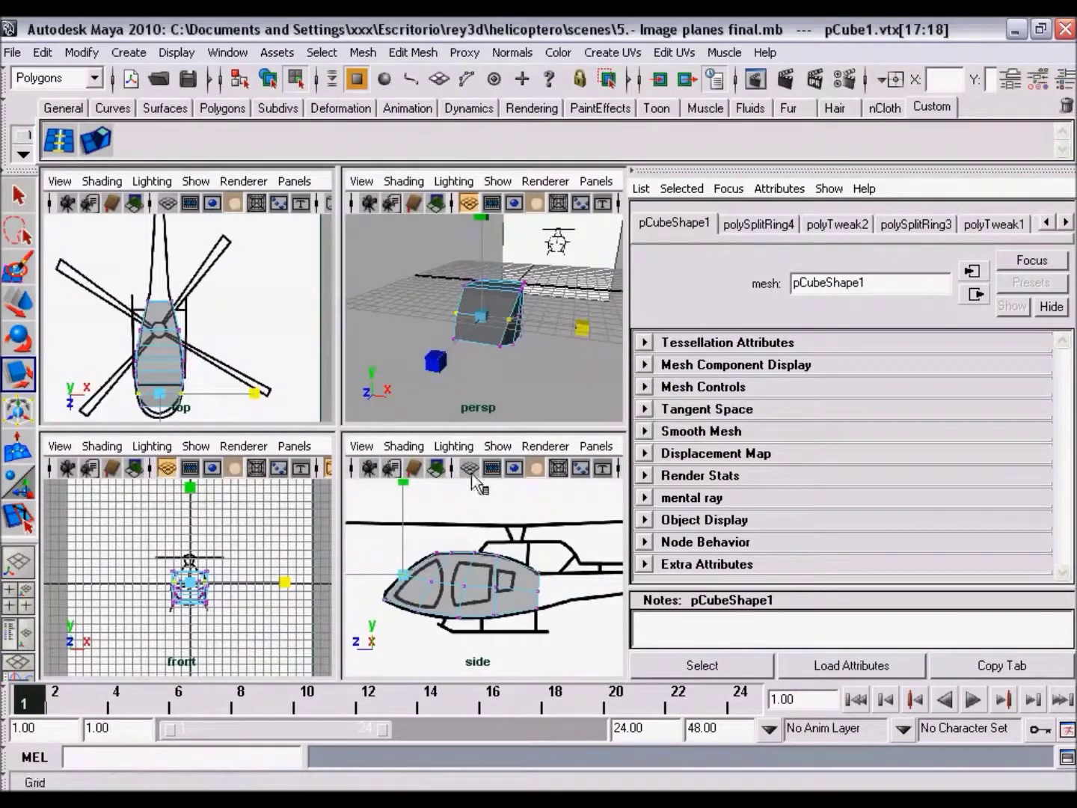
# - Maximise the front panel and dolly in on the cockpit cage inside the front sketch
pyautogui.moveTo(244, 372)
pyautogui.keyDown('alt'); pyautogui.mouseDown(button='middle')
pyautogui.moveTo(259, 351)
pyautogui.moveTo(184, 258)
pyautogui.mouseUp(button='middle'); pyautogui.keyUp('alt')
pyautogui.scroll(2, 259, 351)
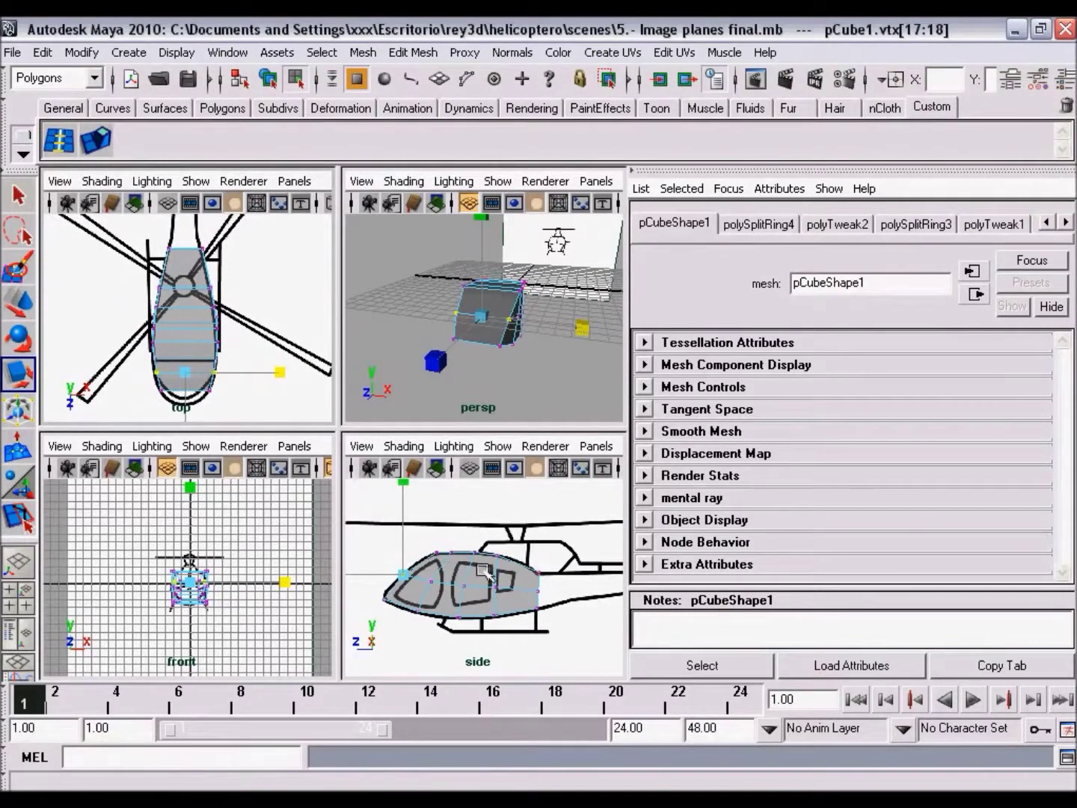
pyautogui.press('space')
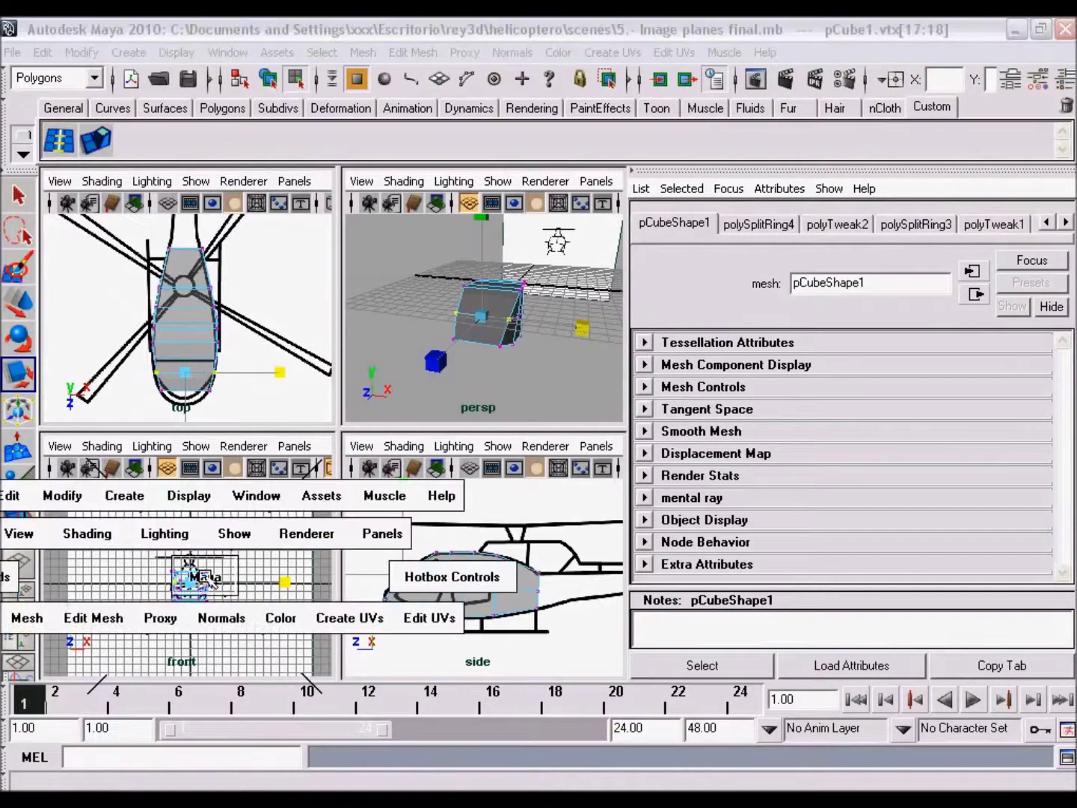
pyautogui.scroll(1, 306, 555)
pyautogui.scroll(2, 305, 554)
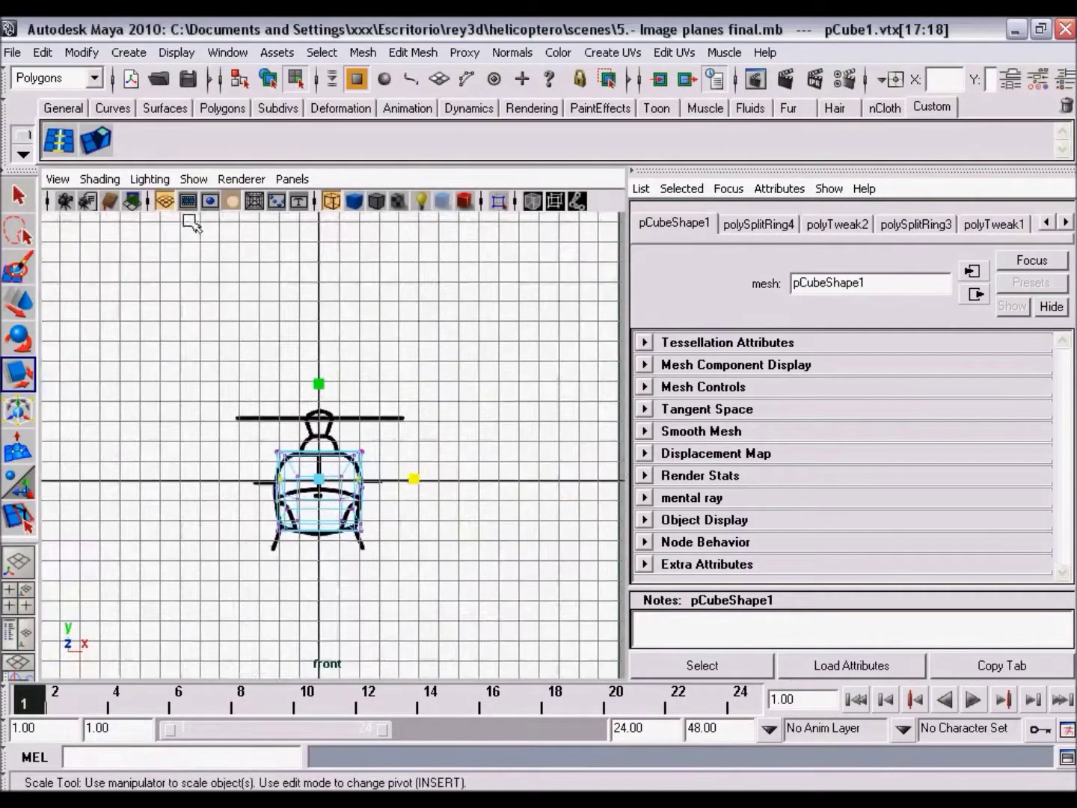
# - Turn off the front view's grid and enable Smooth Shade All with X-Ray
pyautogui.click(194, 179)
pyautogui.click(205, 777)
pyautogui.scroll(1, 353, 613)
pyautogui.scroll(1, 359, 569)
pyautogui.scroll(1, 370, 512)
pyautogui.click(92, 182)
pyautogui.click(126, 227)
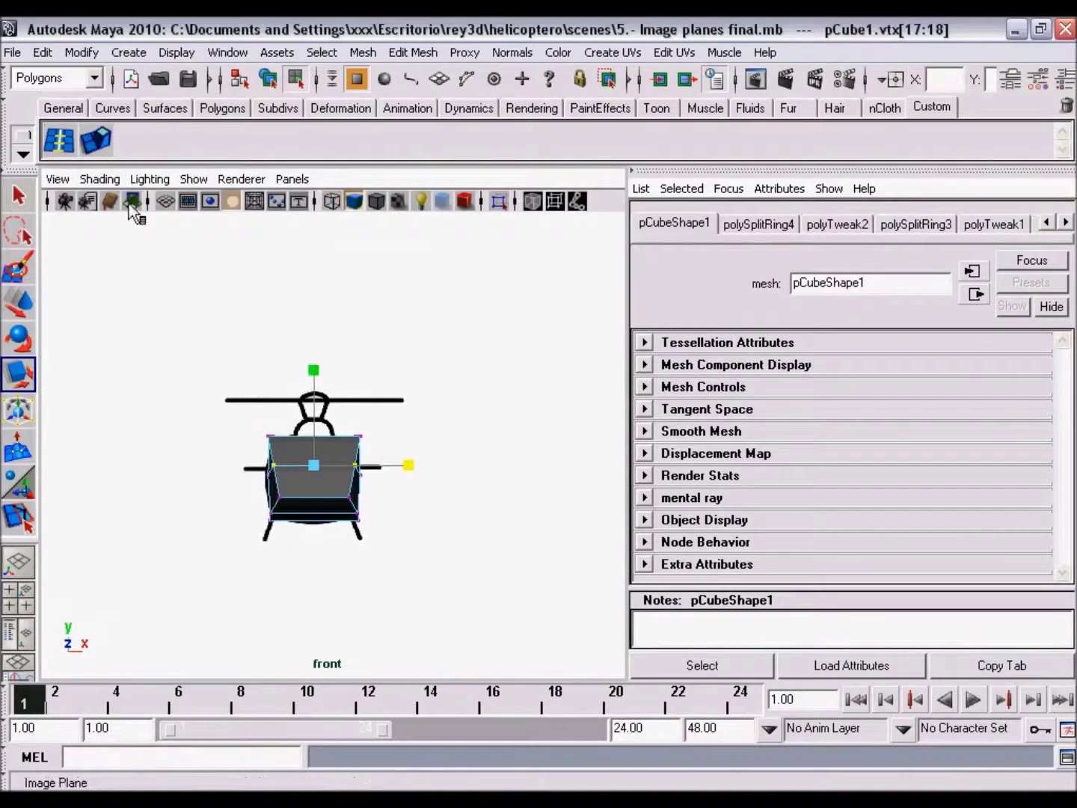
pyautogui.click(99, 179)
pyautogui.click(160, 378)
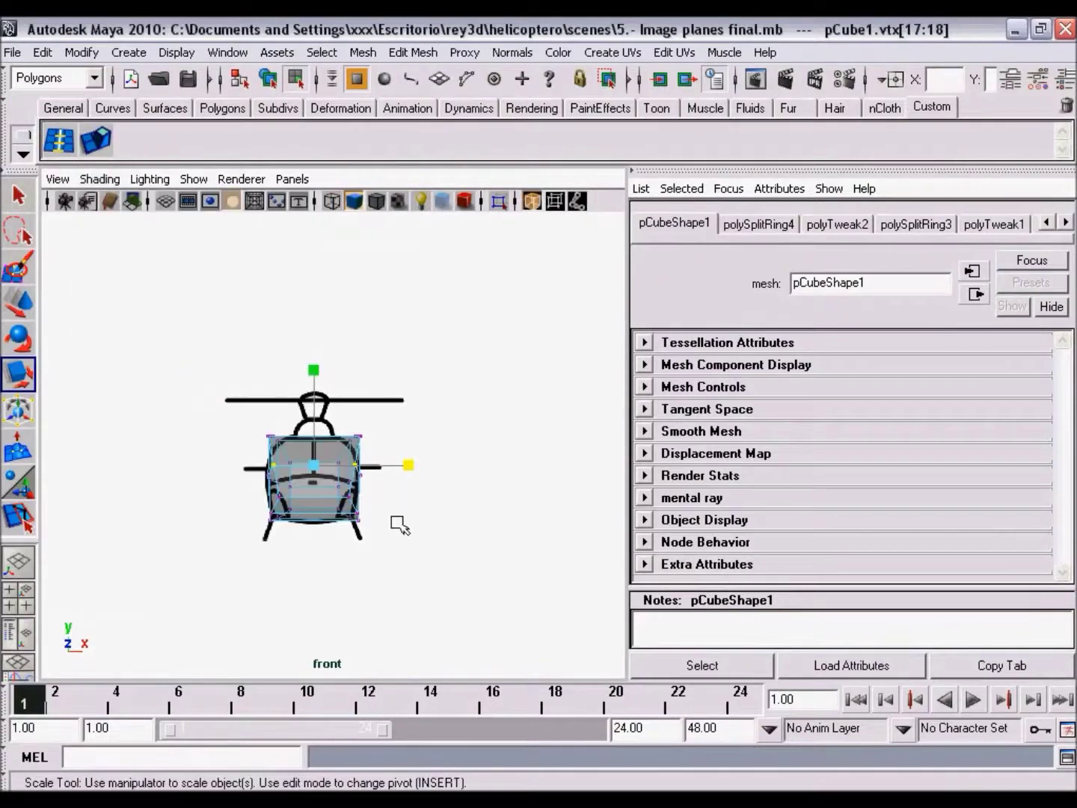
pyautogui.scroll(2, 360, 473)
pyautogui.scroll(2, 348, 470)
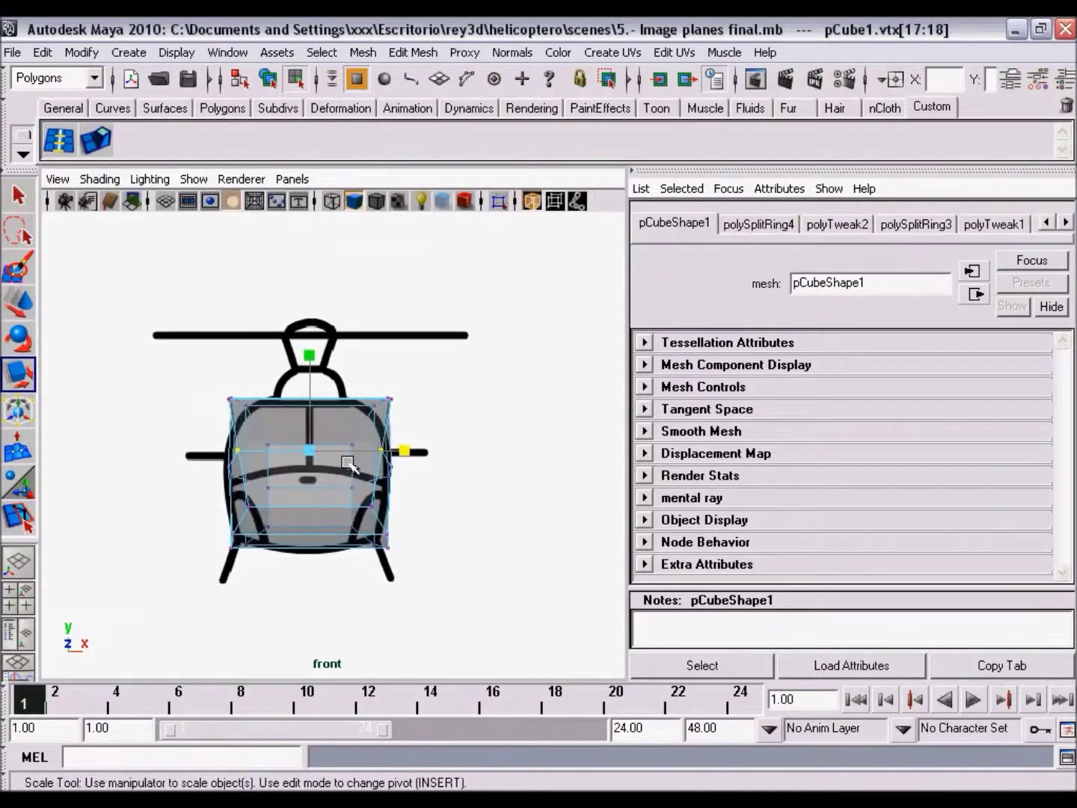
pyautogui.scroll(1, 365, 464)
# - Scale the top, middle and bottom vertex rows in X to fit the front outline
pyautogui.moveTo(133, 353); pyautogui.dragTo(438, 414)
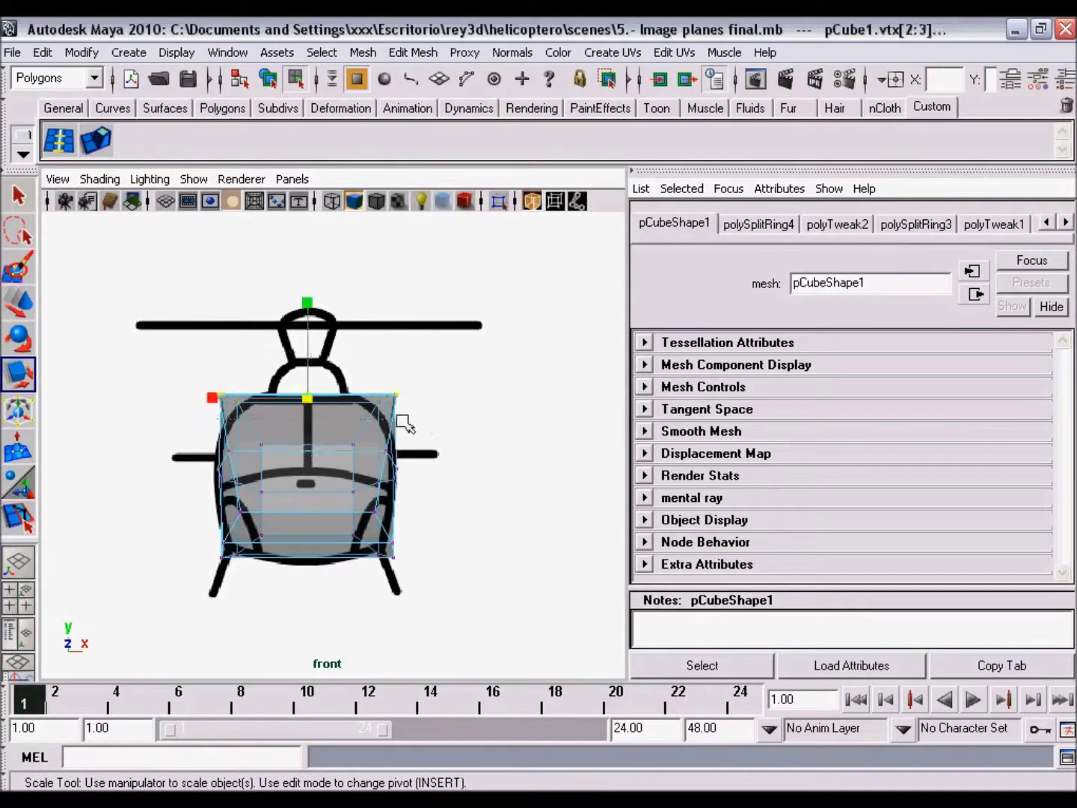
pyautogui.moveTo(211, 401); pyautogui.dragTo(249, 400)
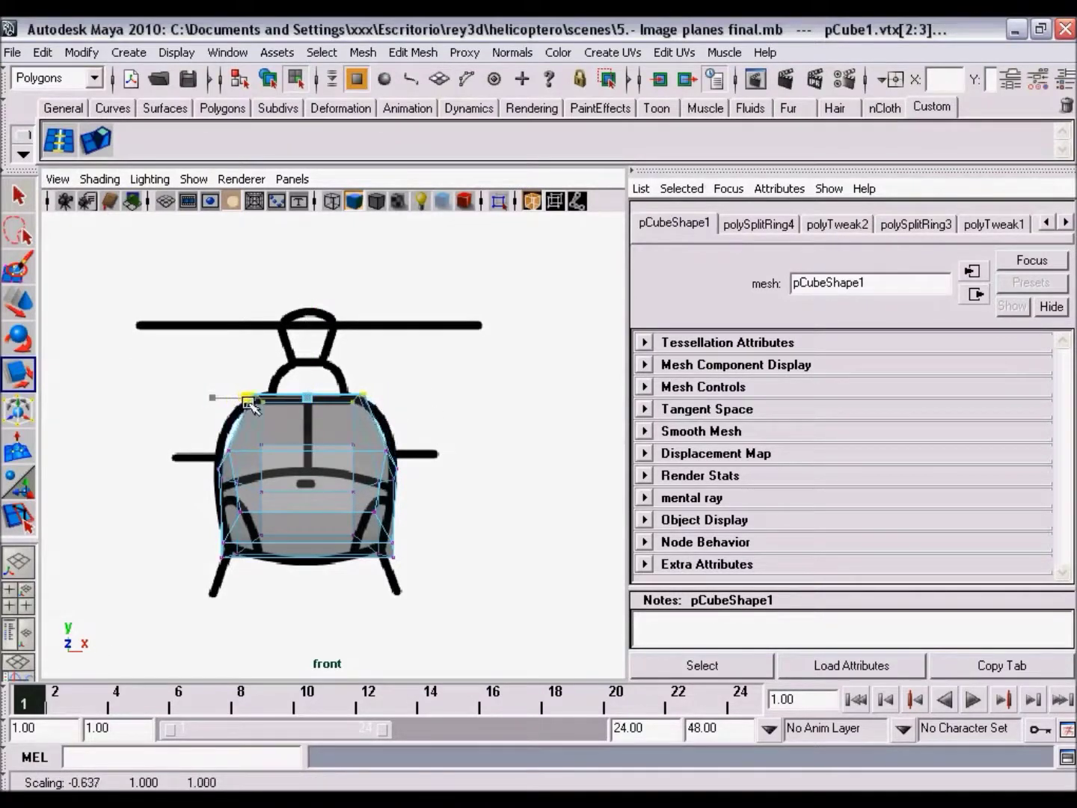
pyautogui.moveTo(171, 426)
pyautogui.mouseDown()
pyautogui.moveTo(421, 472)
pyautogui.moveTo(428, 450)
pyautogui.mouseUp()
pyautogui.moveTo(212, 445)
pyautogui.mouseDown()
pyautogui.moveTo(271, 490)
pyautogui.moveTo(420, 493)
pyautogui.moveTo(433, 507)
pyautogui.moveTo(411, 486)
pyautogui.mouseUp()
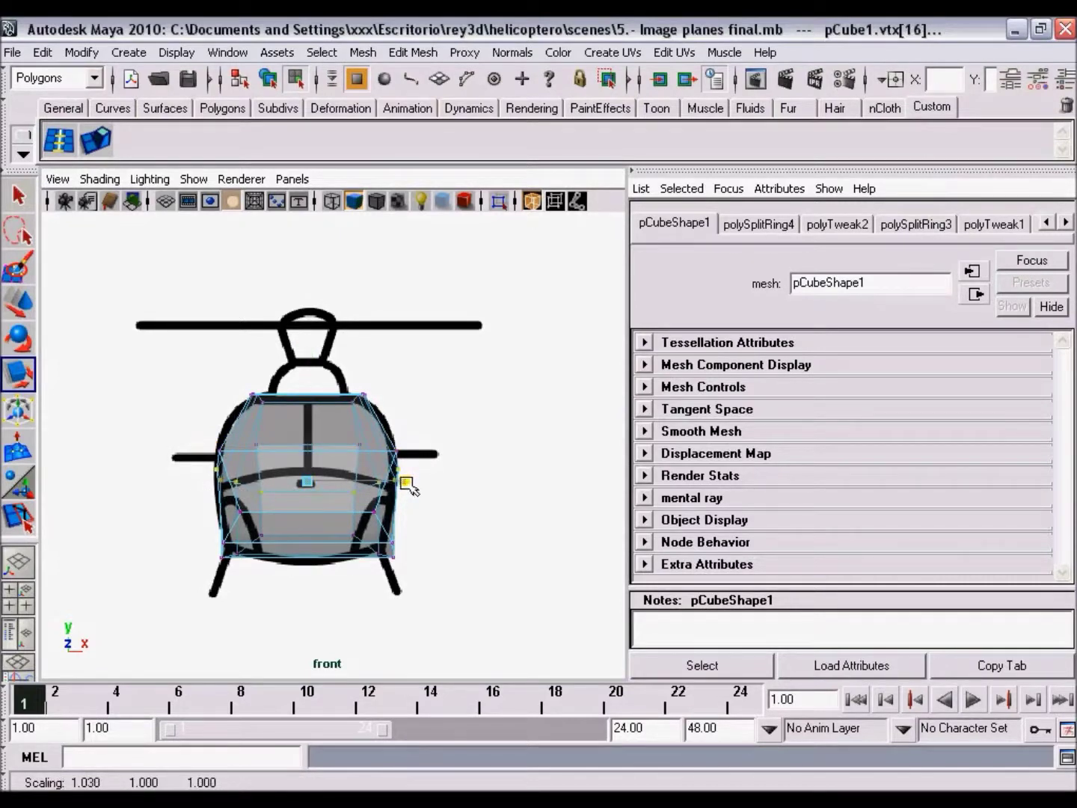
pyautogui.click(297, 571)
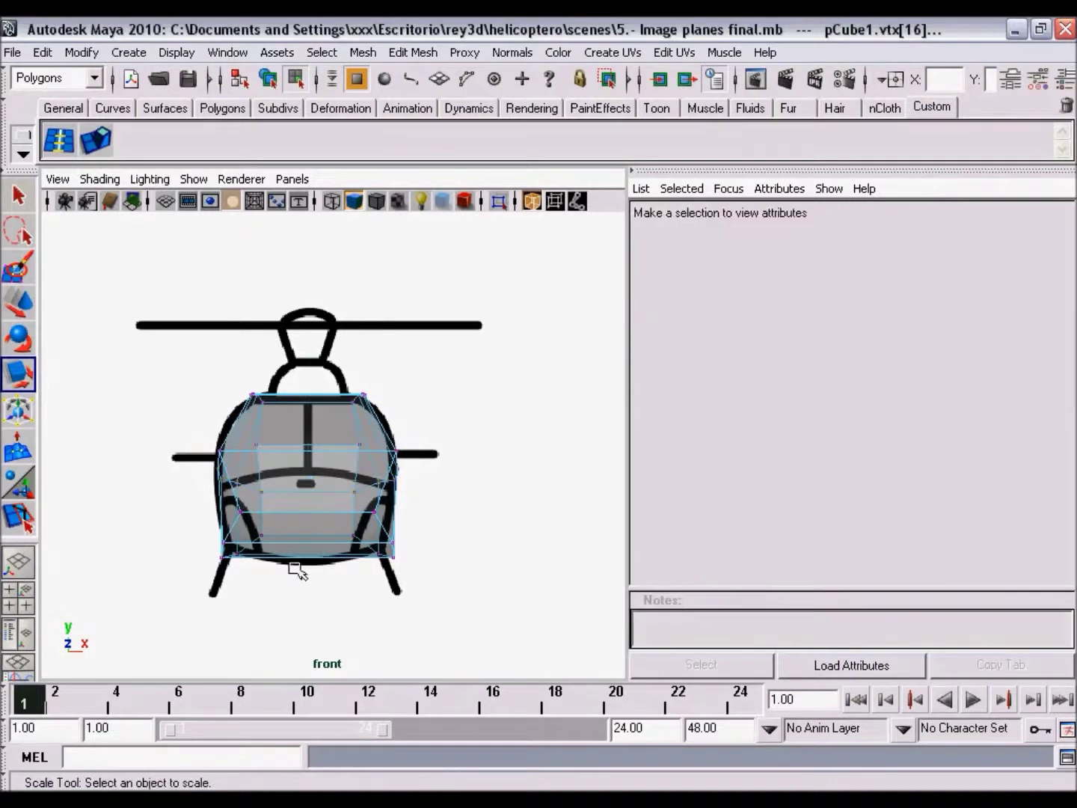
pyautogui.moveTo(196, 536); pyautogui.dragTo(452, 584)
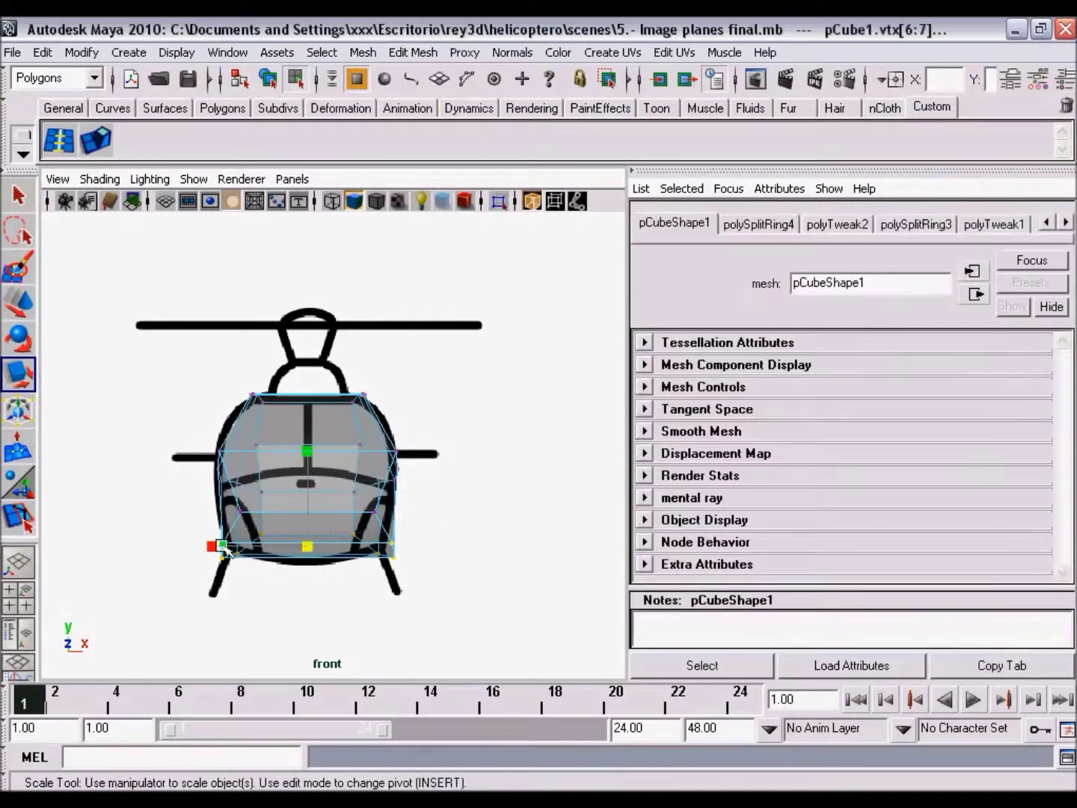
pyautogui.moveTo(225, 548); pyautogui.dragTo(234, 550)
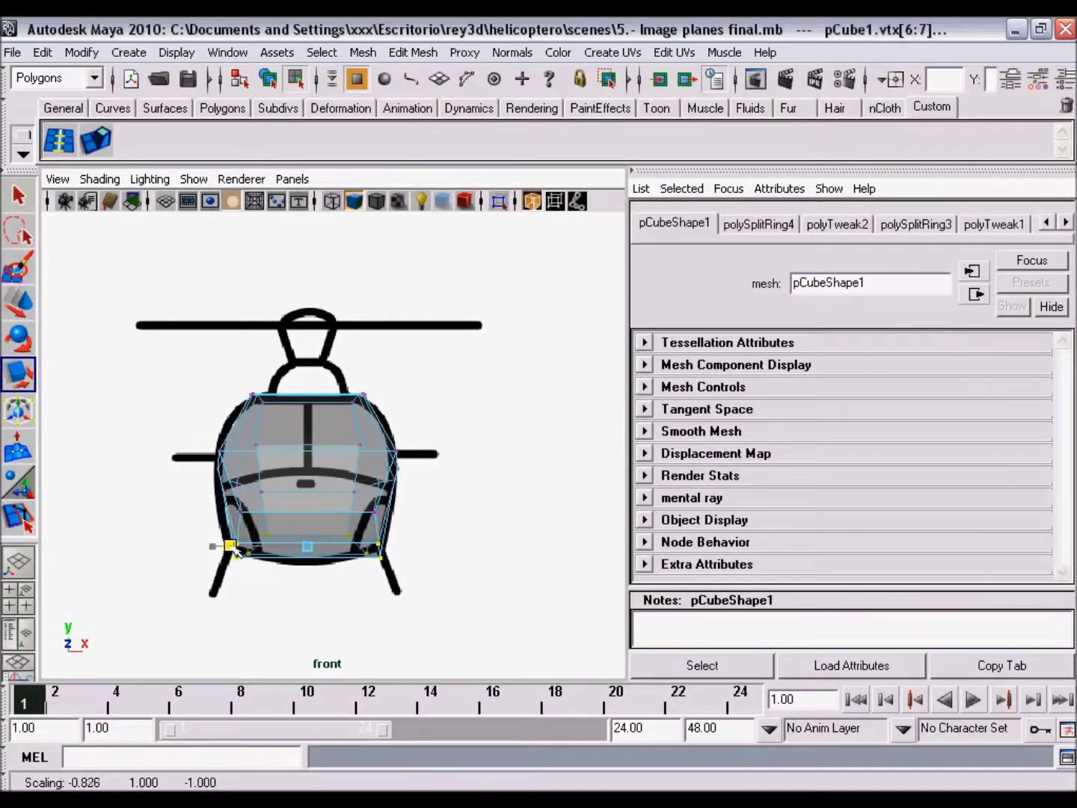
pyautogui.click(479, 539)
# - Zoom the front view out, return to four views and orbit the perspective view
pyautogui.moveTo(488, 529)
pyautogui.keyDown('alt'); pyautogui.mouseDown(button='right')
pyautogui.moveTo(336, 517)
pyautogui.moveTo(497, 564)
pyautogui.moveTo(412, 534)
pyautogui.mouseUp(button='right'); pyautogui.keyUp('alt')
pyautogui.keyDown('alt'); pyautogui.moveTo(411, 534); pyautogui.dragTo(347, 523, button='middle'); pyautogui.keyUp('alt')
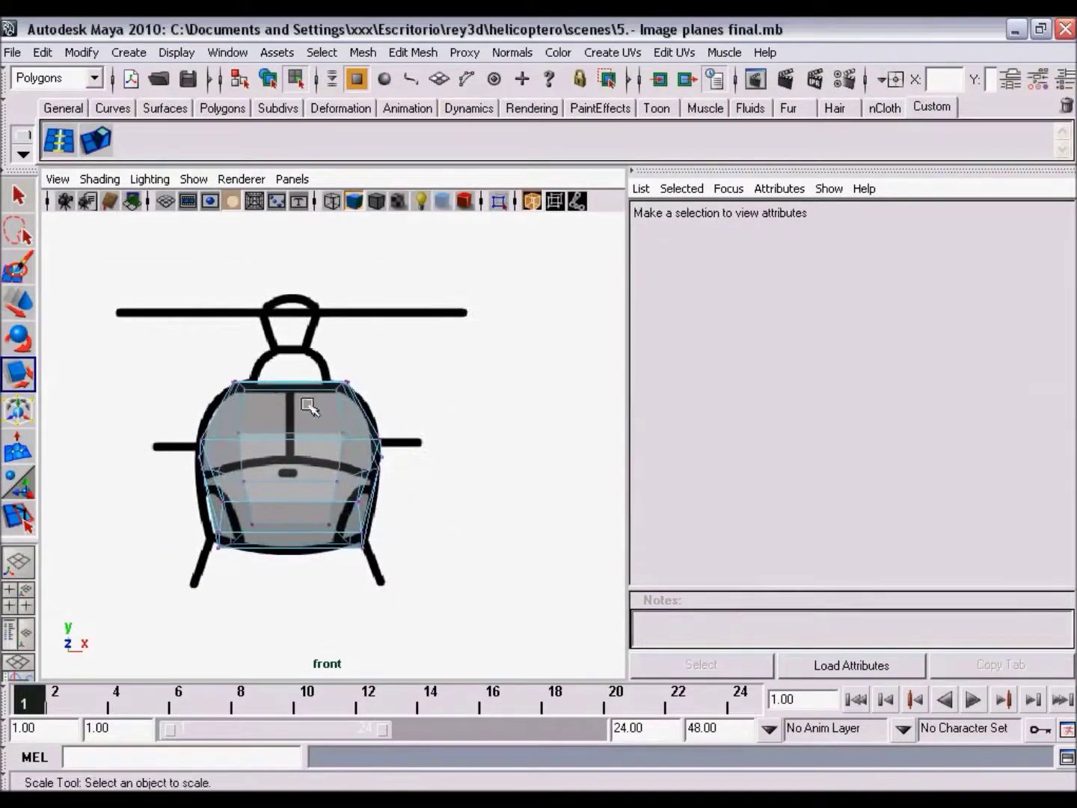
pyautogui.keyDown('alt'); pyautogui.moveTo(418, 509); pyautogui.dragTo(323, 477, button='right'); pyautogui.keyUp('alt')
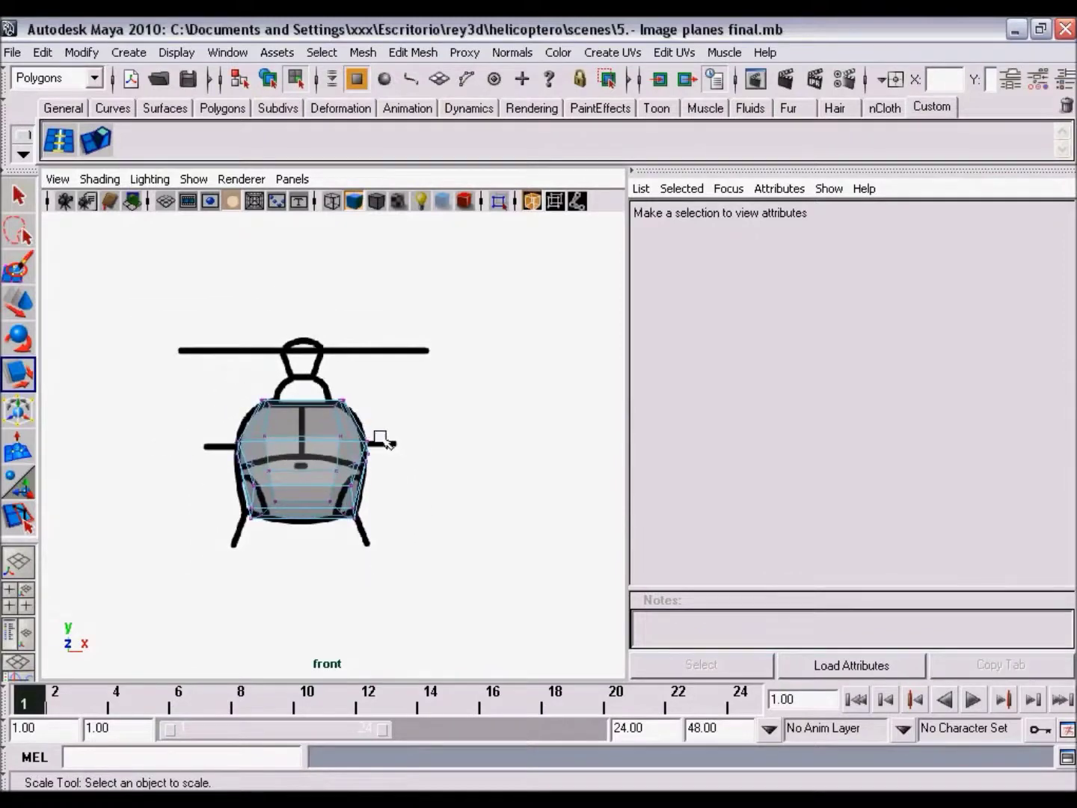
pyautogui.press('space')
pyautogui.moveTo(479, 384)
pyautogui.keyDown('alt'); pyautogui.mouseDown()
pyautogui.moveTo(507, 336)
pyautogui.moveTo(360, 331)
pyautogui.moveTo(580, 320)
pyautogui.moveTo(478, 322)
pyautogui.moveTo(512, 223)
pyautogui.mouseUp(); pyautogui.keyUp('alt')
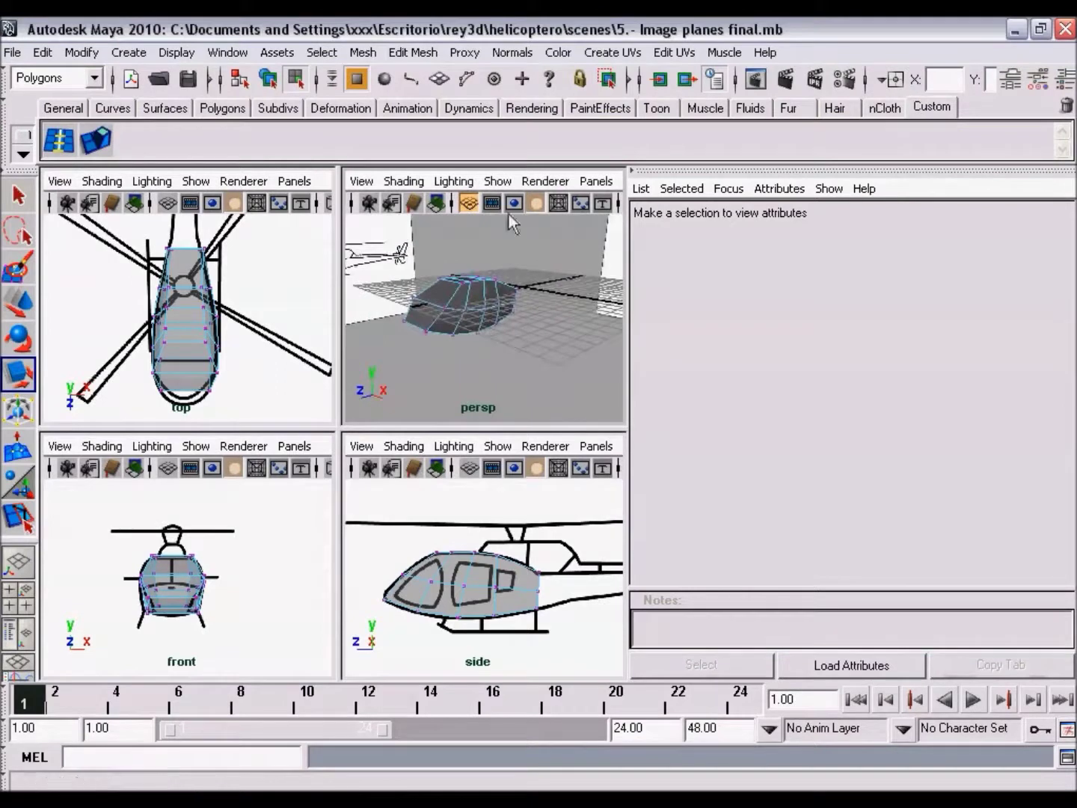
# - Hide the perspective view's grid and show the Channel Box/Layer Editor
pyautogui.click(498, 181)
pyautogui.click(576, 778)
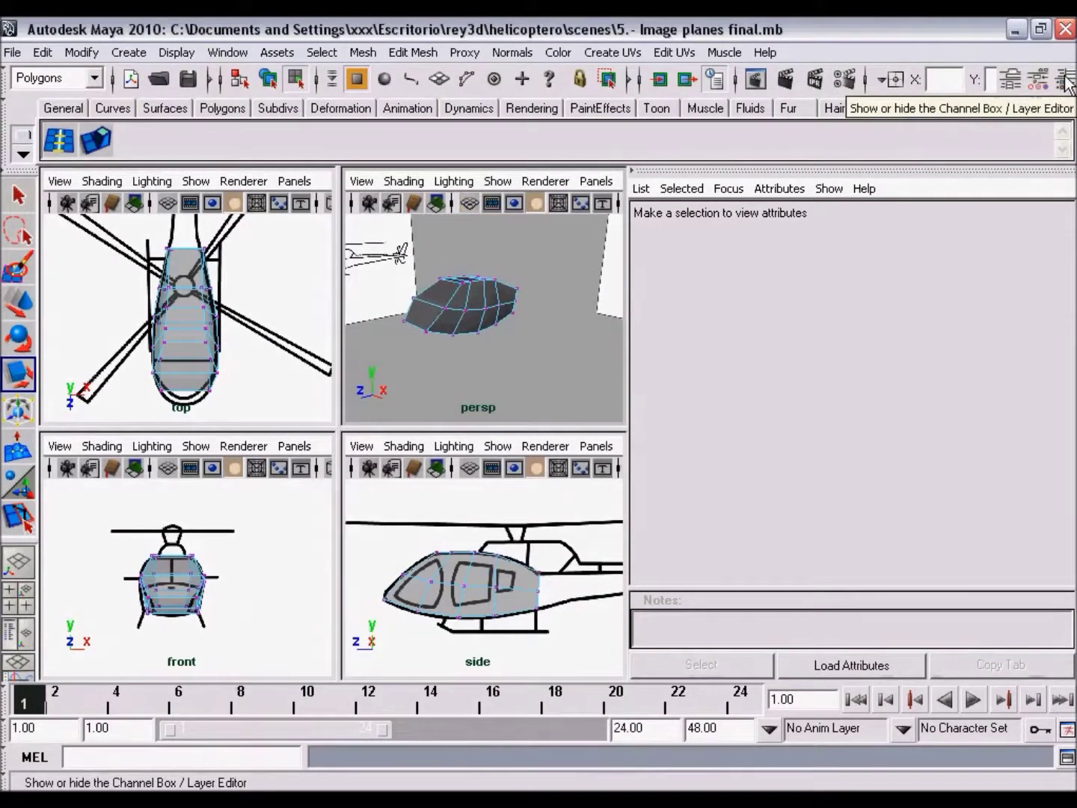
pyautogui.click(1067, 81)
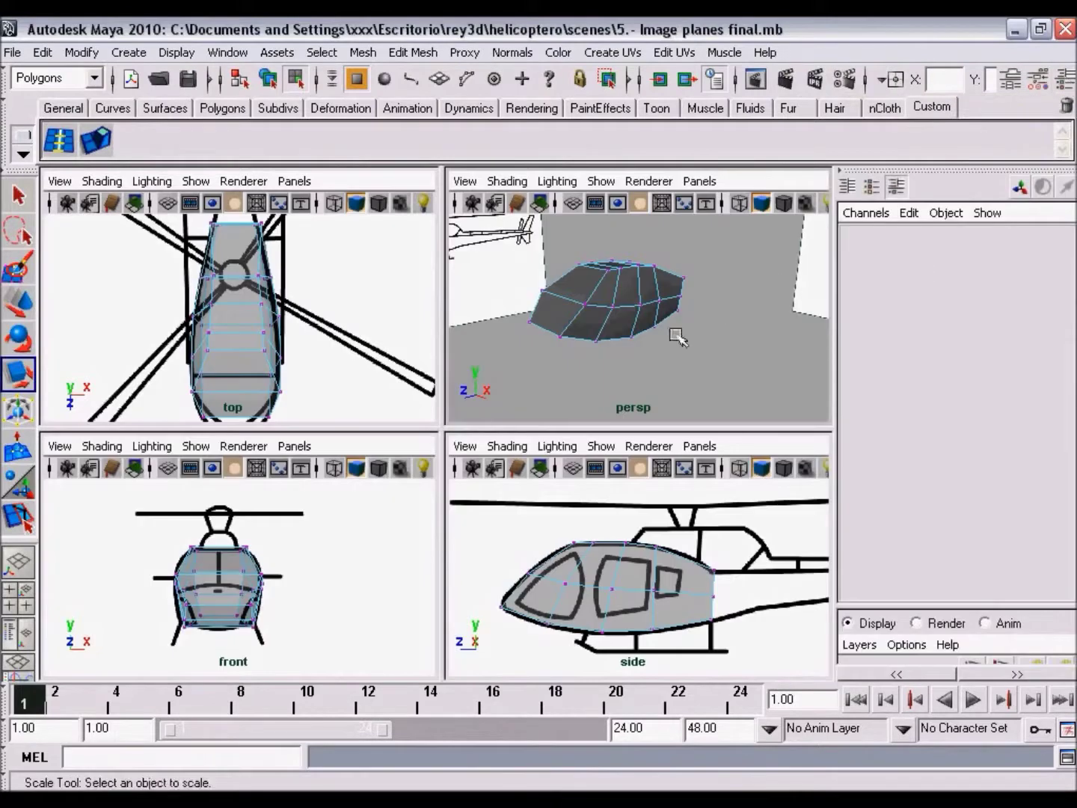
# - Tumble the perspective view and zoom out the top view around the cockpit
pyautogui.keyDown('alt'); pyautogui.moveTo(677, 338); pyautogui.dragTo(793, 233); pyautogui.keyUp('alt')
pyautogui.moveTo(337, 329)
pyautogui.keyDown('alt'); pyautogui.mouseDown(button='right')
pyautogui.moveTo(225, 308)
pyautogui.moveTo(211, 353)
pyautogui.mouseUp(button='right'); pyautogui.keyUp('alt')
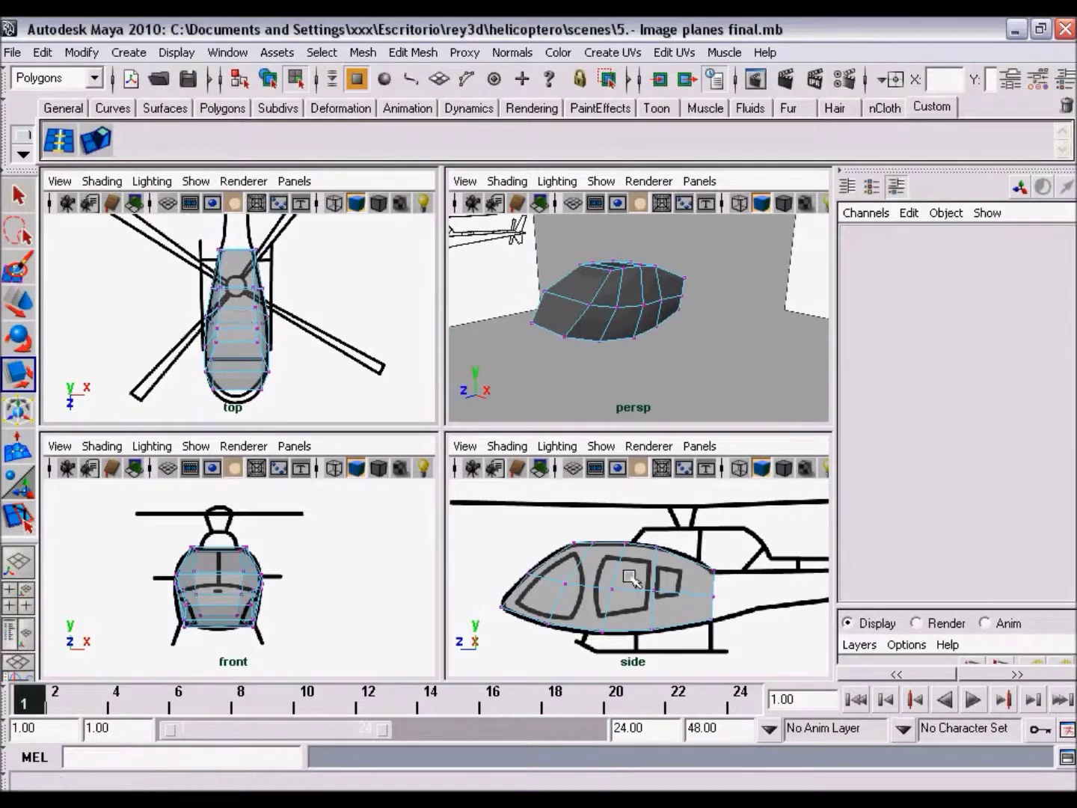
pyautogui.keyDown('alt'); pyautogui.moveTo(616, 284); pyautogui.dragTo(653, 314); pyautogui.keyUp('alt')
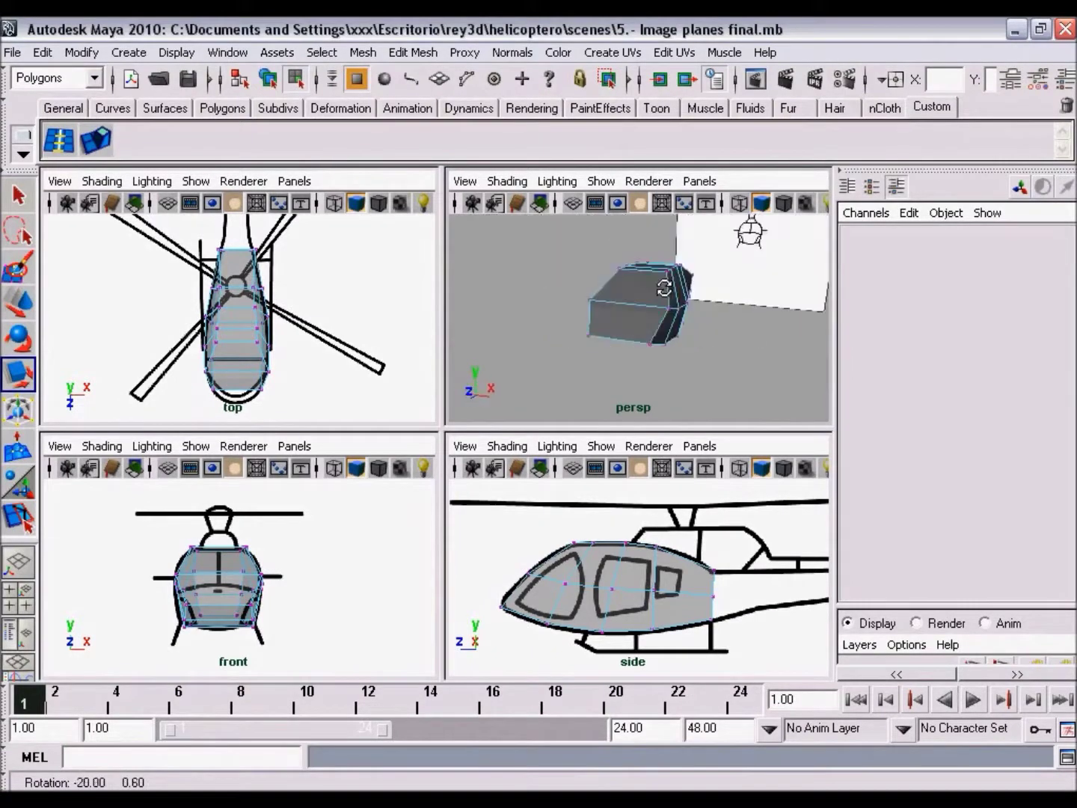
pyautogui.keyDown('alt'); pyautogui.moveTo(653, 314); pyautogui.dragTo(672, 313, button='middle'); pyautogui.keyUp('alt')
pyautogui.moveTo(641, 292); pyautogui.dragTo(666, 307, button='right')
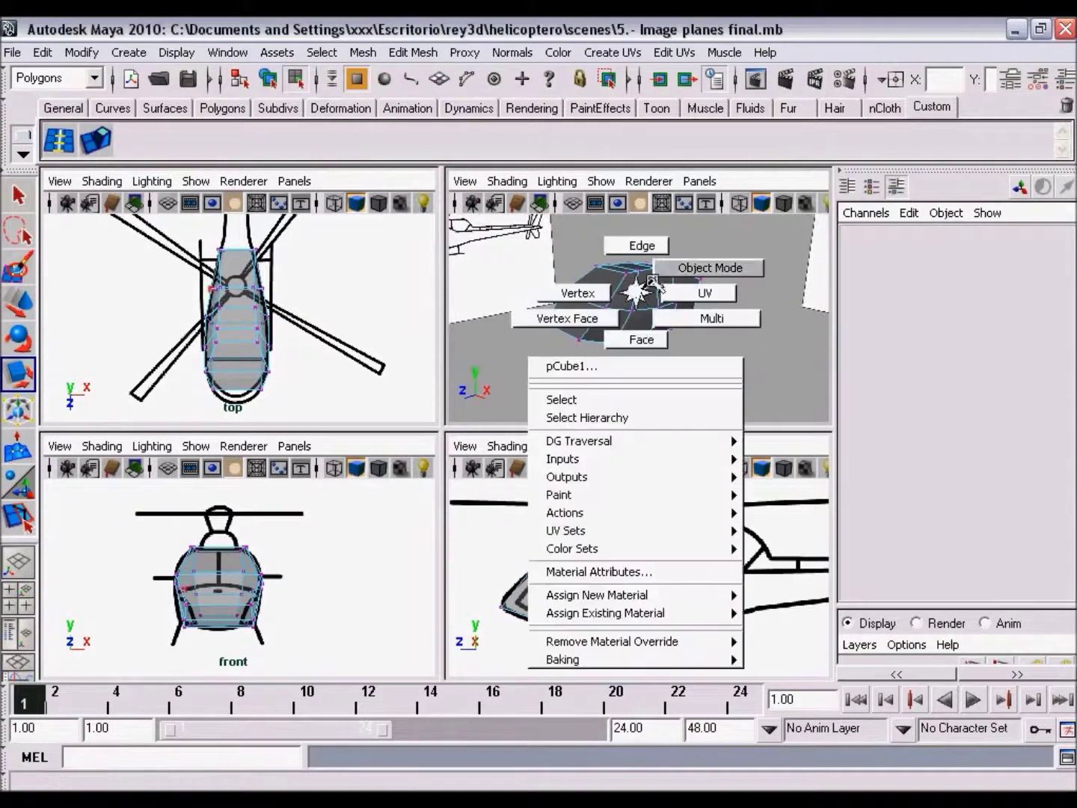
# - Switch pCube1 to Object Mode and tumble the perspective view around the finished cage
pyautogui.click(642, 283)
pyautogui.moveTo(714, 344)
pyautogui.keyDown('alt'); pyautogui.mouseDown()
pyautogui.moveTo(617, 320)
pyautogui.moveTo(793, 345)
pyautogui.moveTo(655, 326)
pyautogui.moveTo(792, 318)
pyautogui.moveTo(658, 326)
pyautogui.mouseUp(); pyautogui.keyUp('alt')
pyautogui.scroll(-2, 685, 327)
pyautogui.scroll(3, 656, 328)
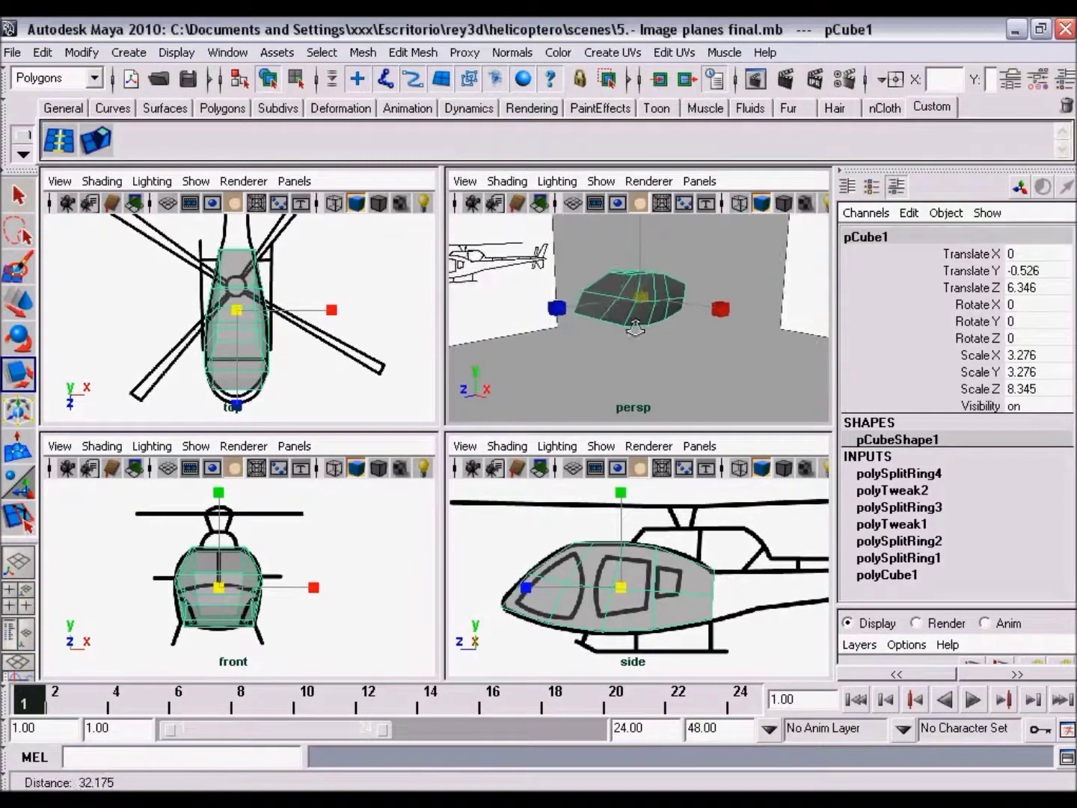